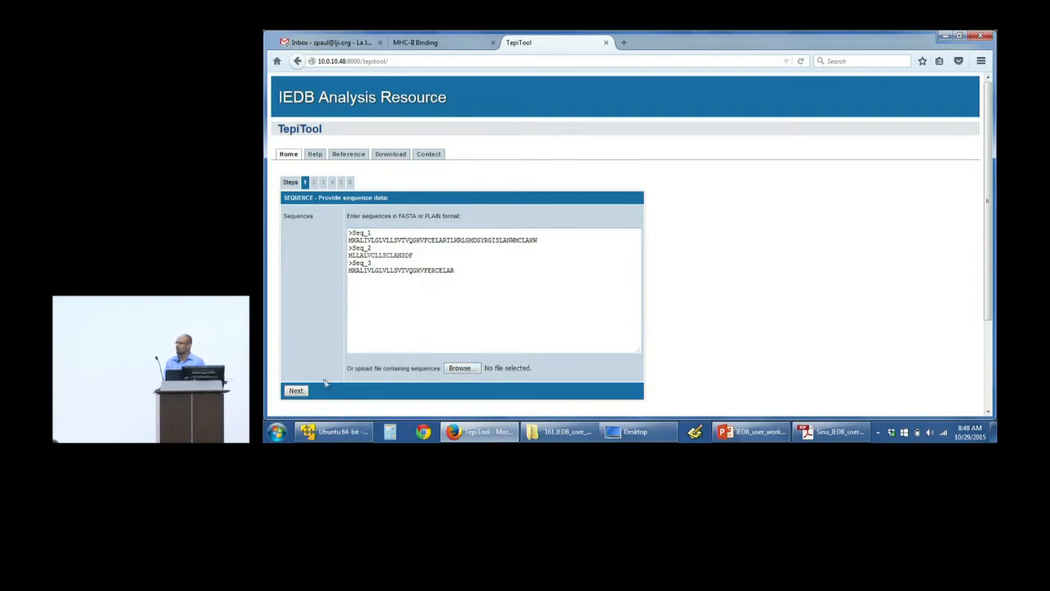
Step: Submit the entered FASTA sequences, then set the host species to Human and the allele class to Class I and continue
left_click(296, 391)
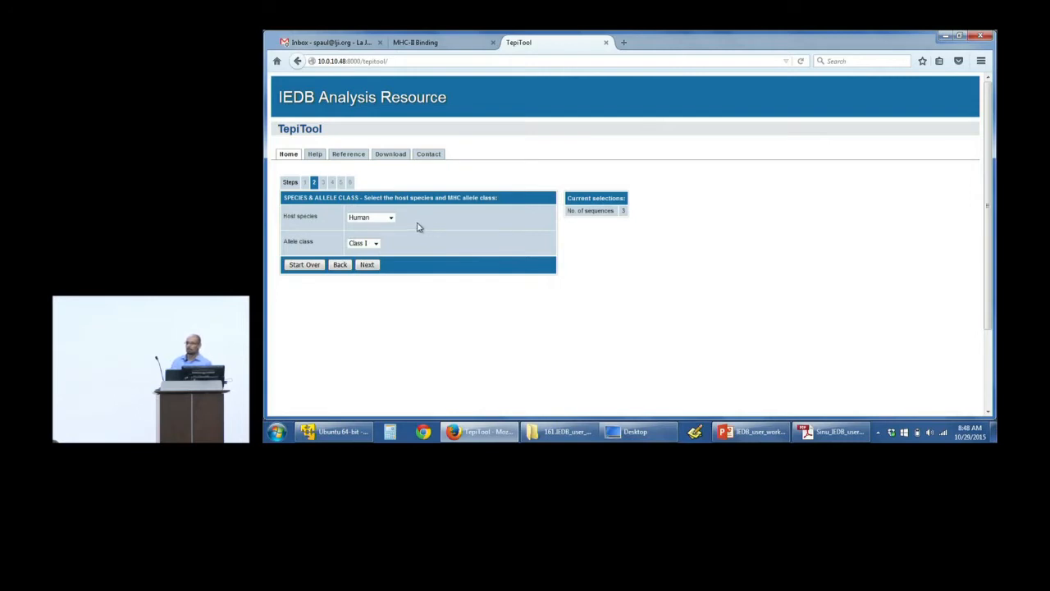
left_click(382, 223)
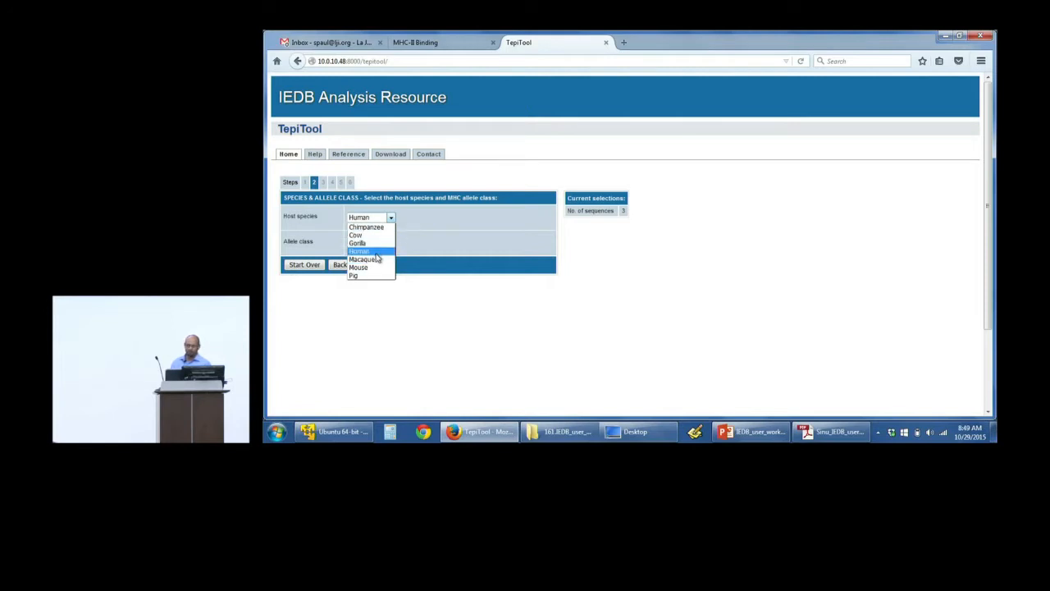
left_click(456, 242)
left_click(375, 244)
left_click(369, 264)
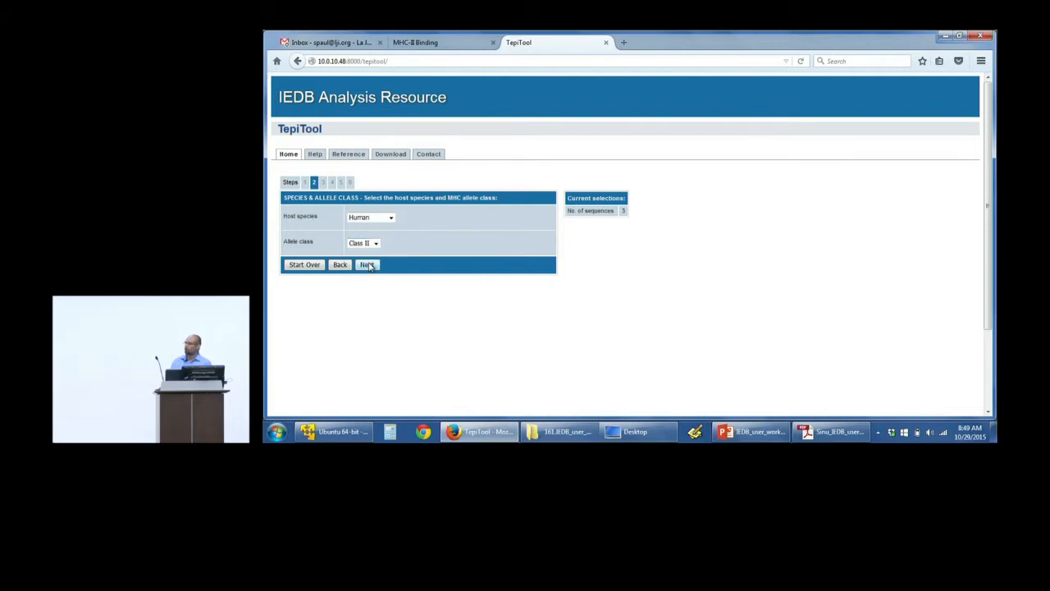
left_click(376, 244)
left_click(368, 253)
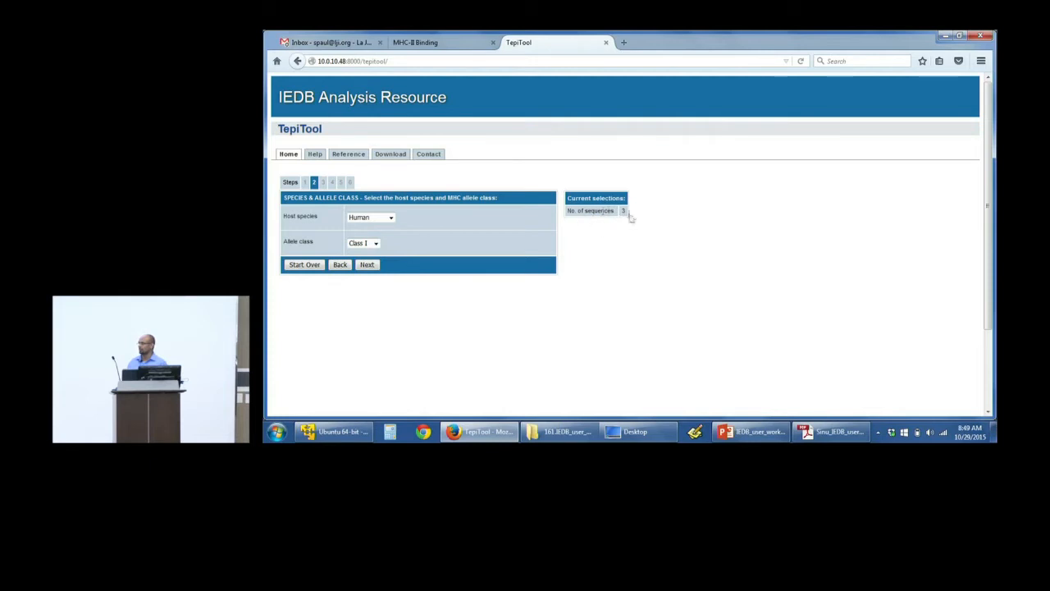
left_click(367, 265)
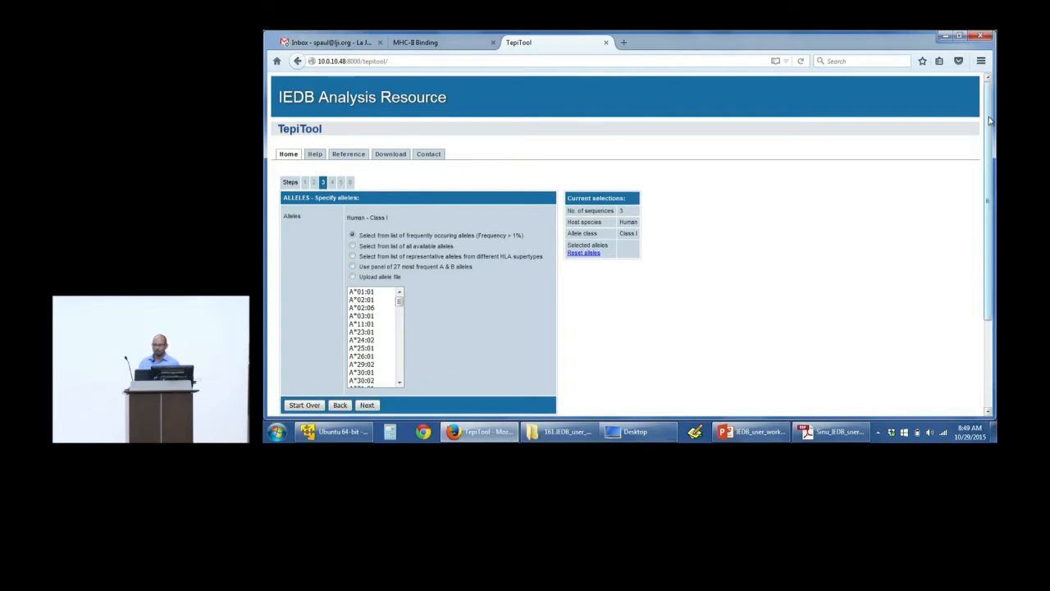
Step: Try the allele options for all available alleles, HLA supertype representatives, the panel of 27 most frequent A & B alleles, and allele file upload
scroll(382, 96, "down", 1)
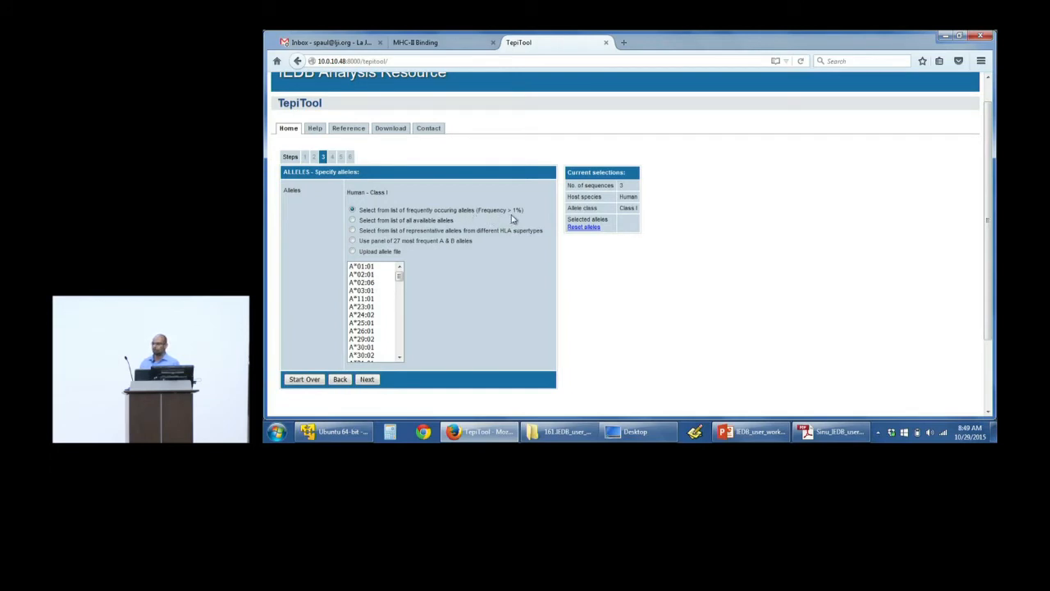
left_click(353, 221)
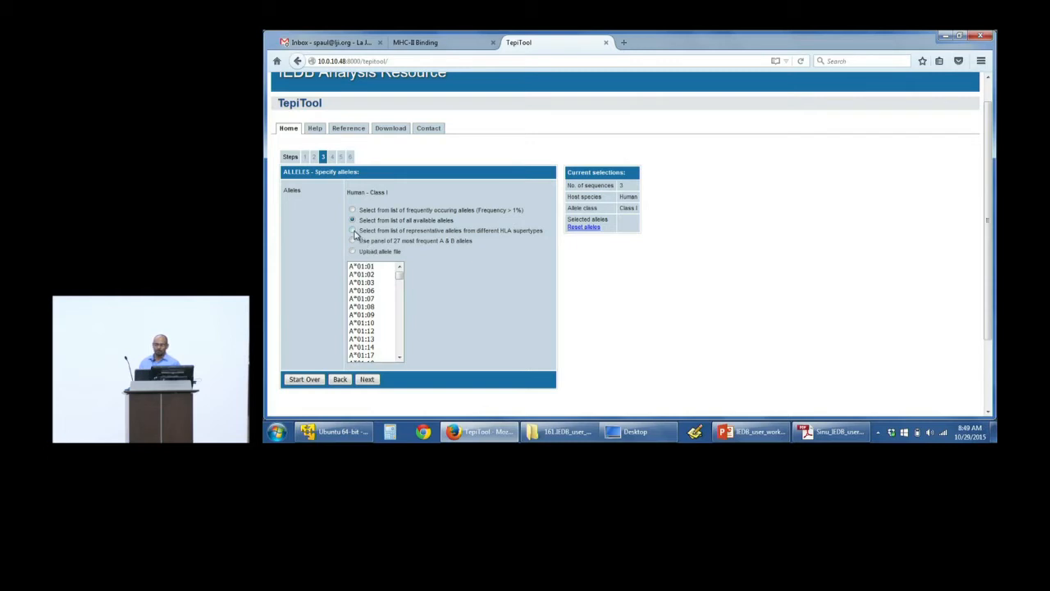
left_click(353, 231)
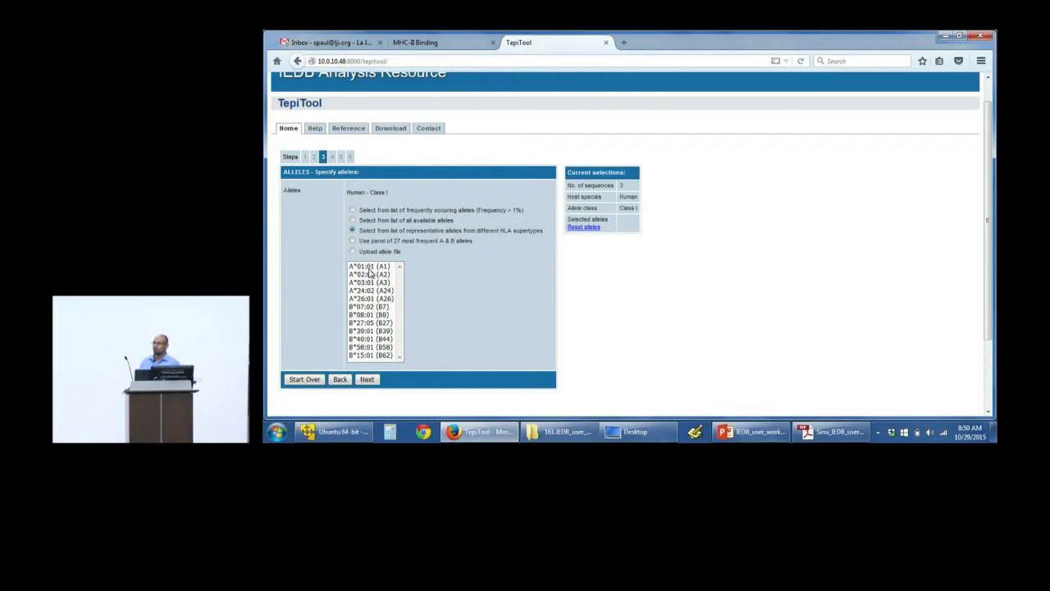
left_click(353, 241)
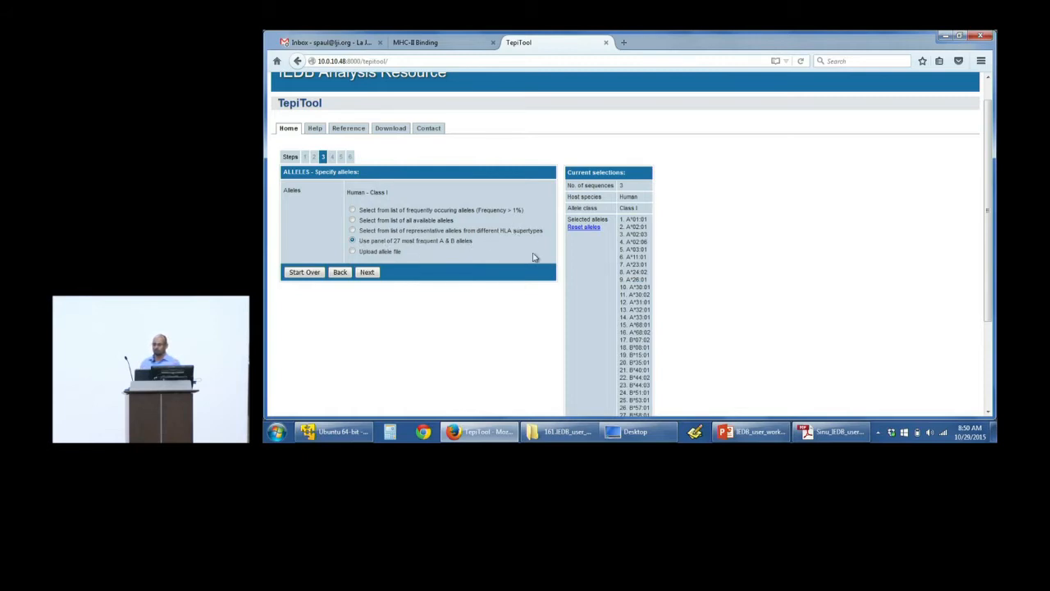
left_click(353, 252)
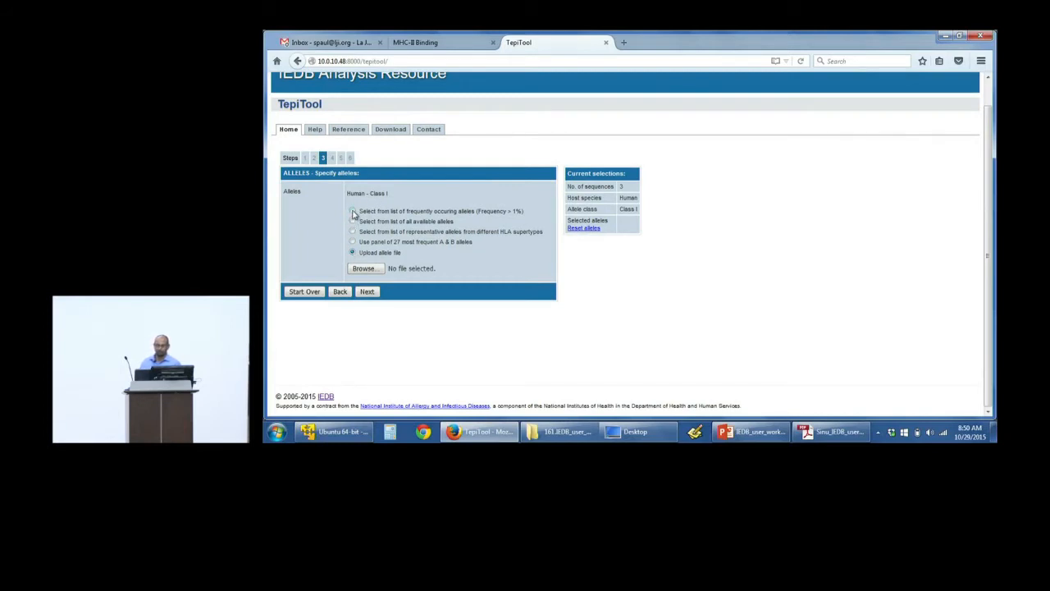
Step: Select A*01:01 and A*02:01 from the list of frequently occurring alleles and proceed to peptide selection
left_click(353, 210)
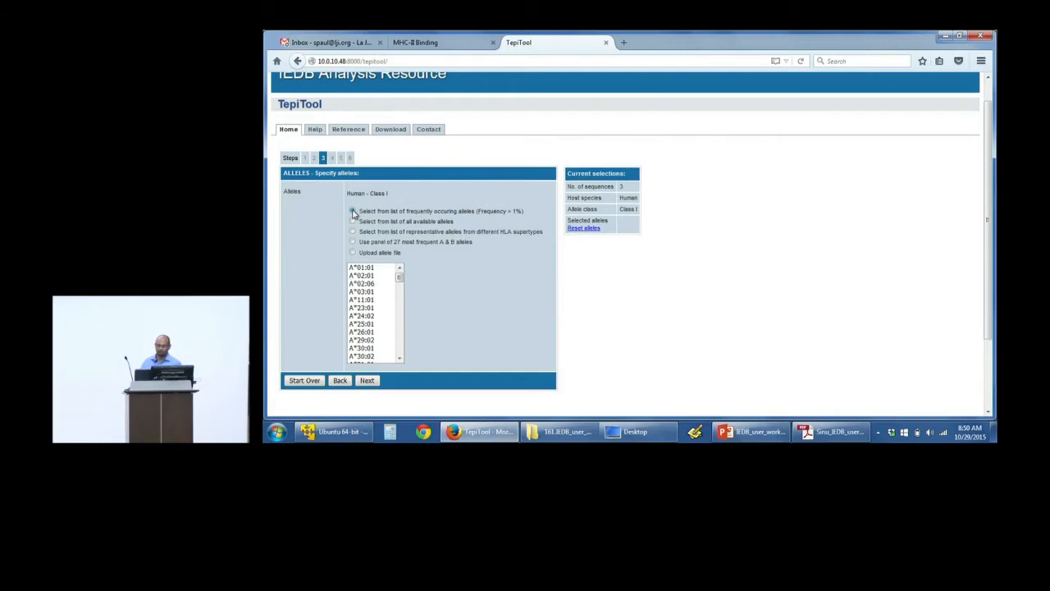
left_click(365, 268)
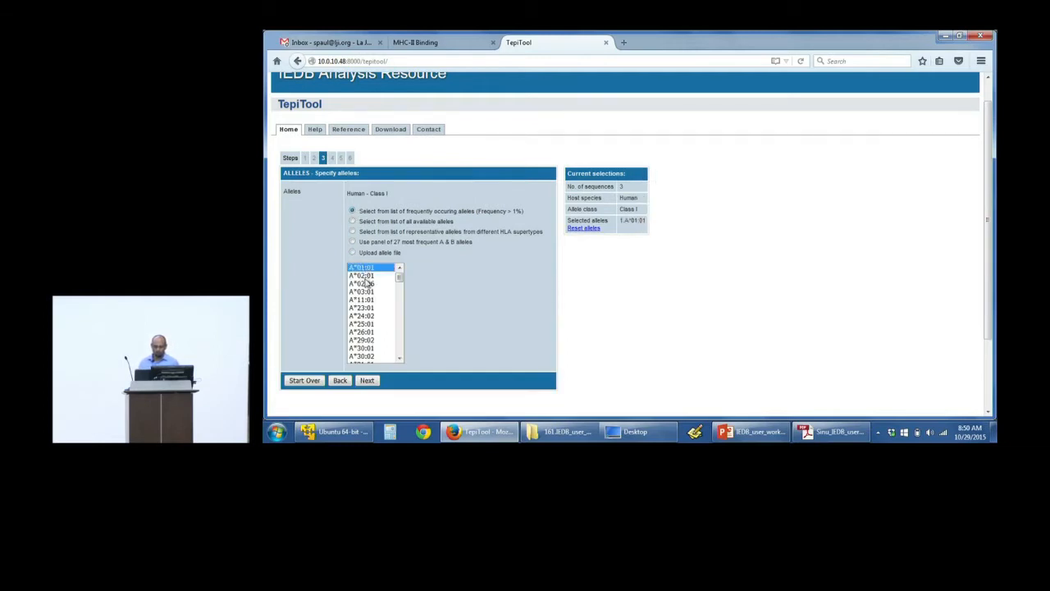
left_click(365, 277, "ctrl")
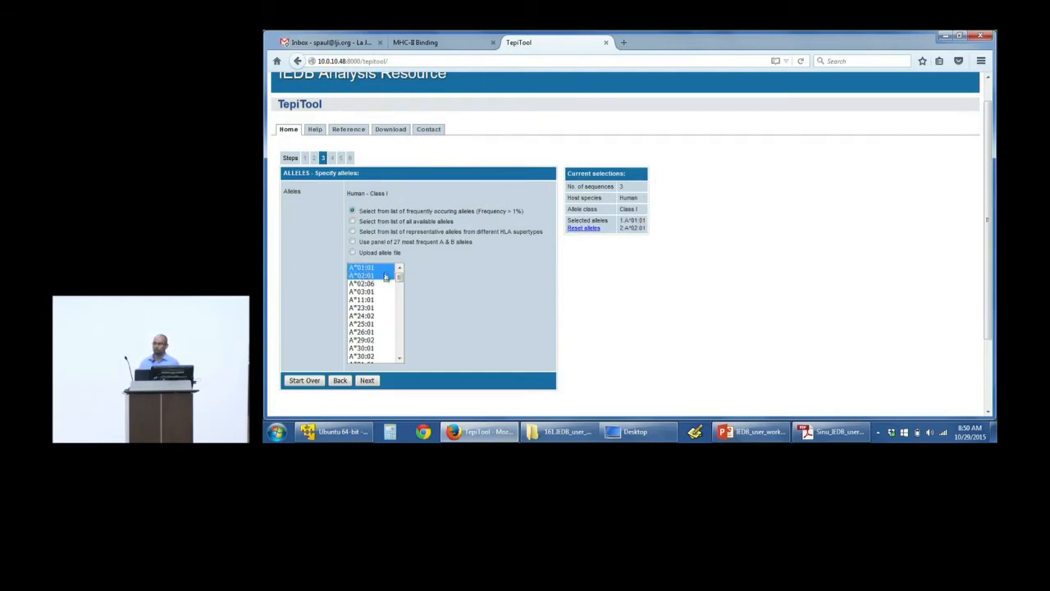
left_click(366, 381)
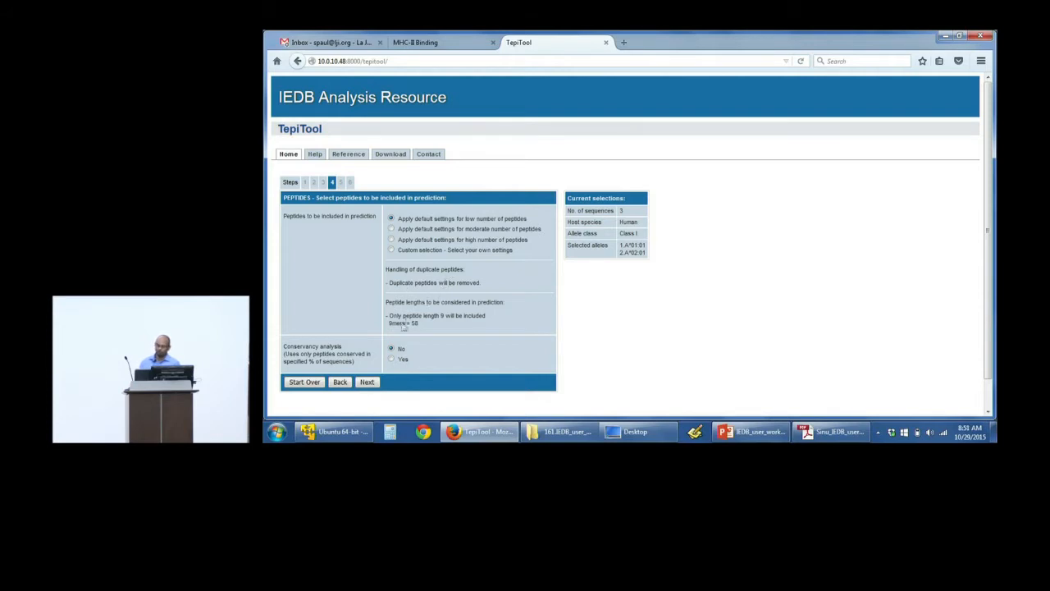
Step: Try the default peptide settings for a moderate and for a high number of peptides
left_click_drag(389, 322, 440, 330)
left_click(441, 329)
type("8")
left_click(392, 229)
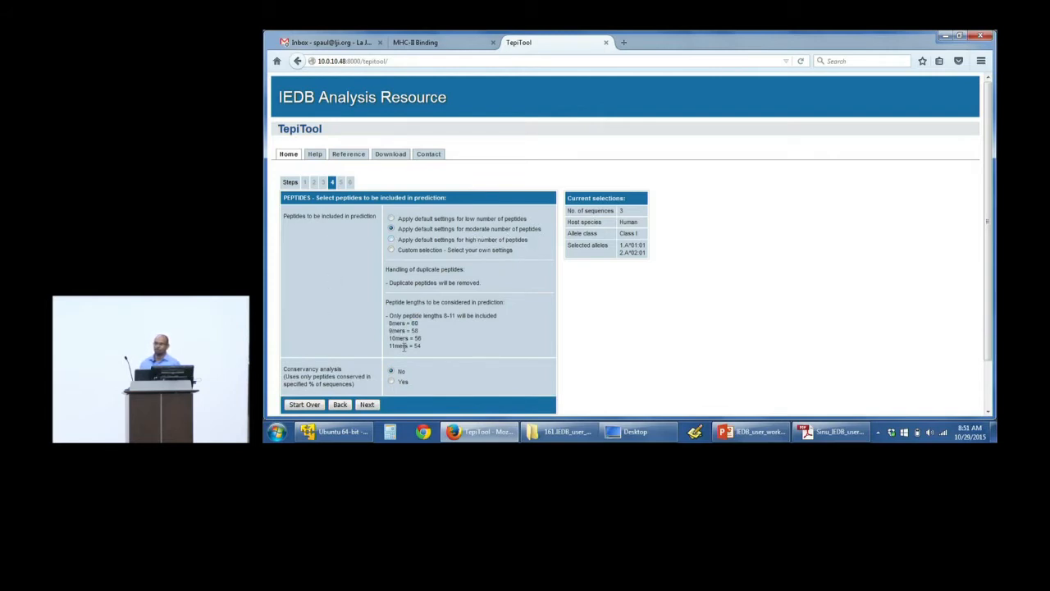
left_click(392, 239)
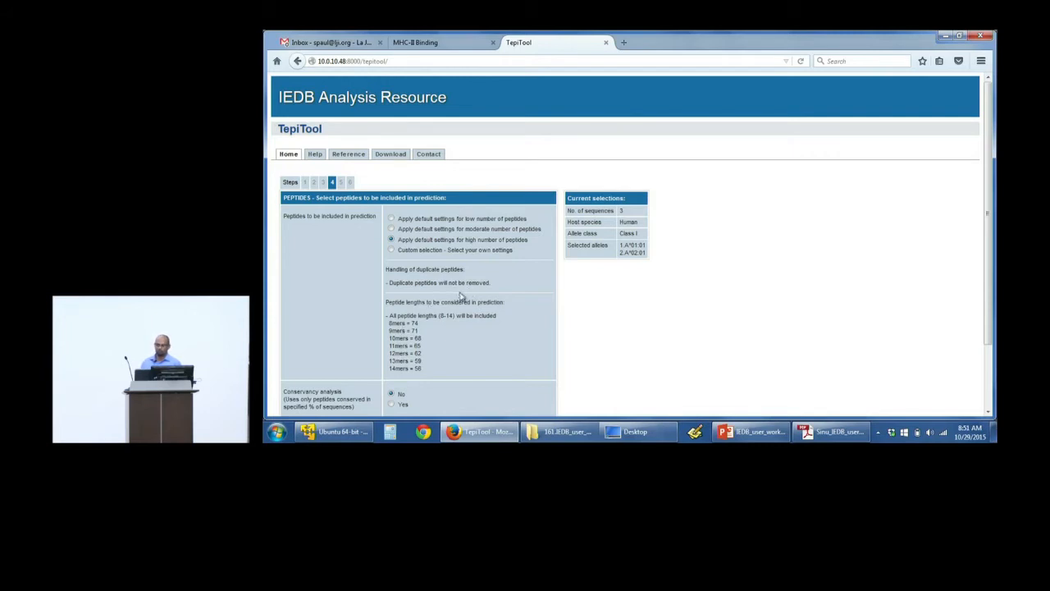
Step: Use a custom peptide selection that includes the 9mers and 10mers
left_click(391, 251)
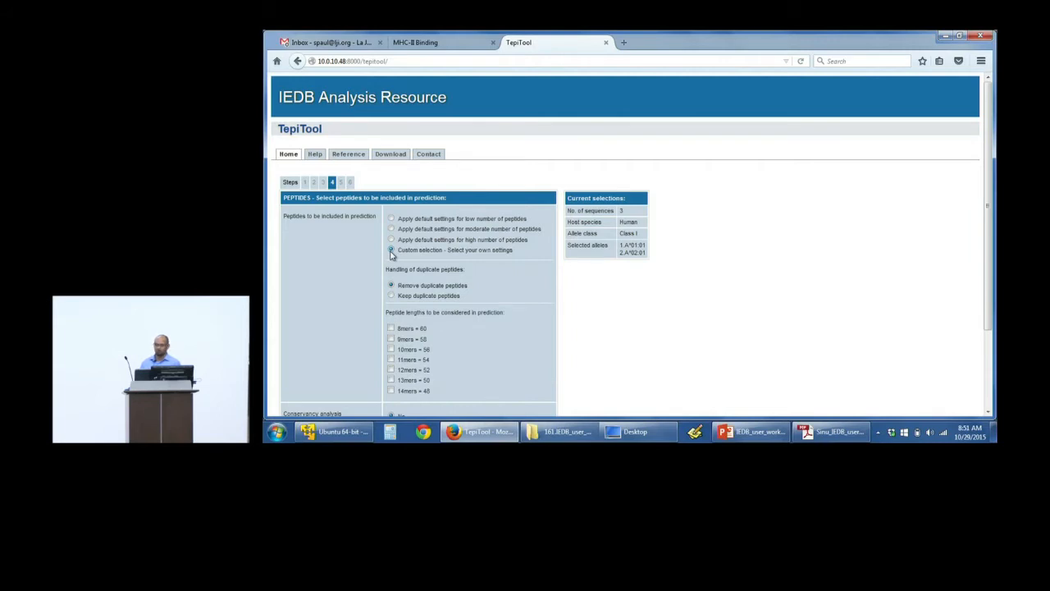
left_click(392, 339)
left_click(391, 349)
Step: Enable conservancy analysis using peptides conserved in 50% of sequences and continue to the method settings
scroll(619, 351, "down", 3)
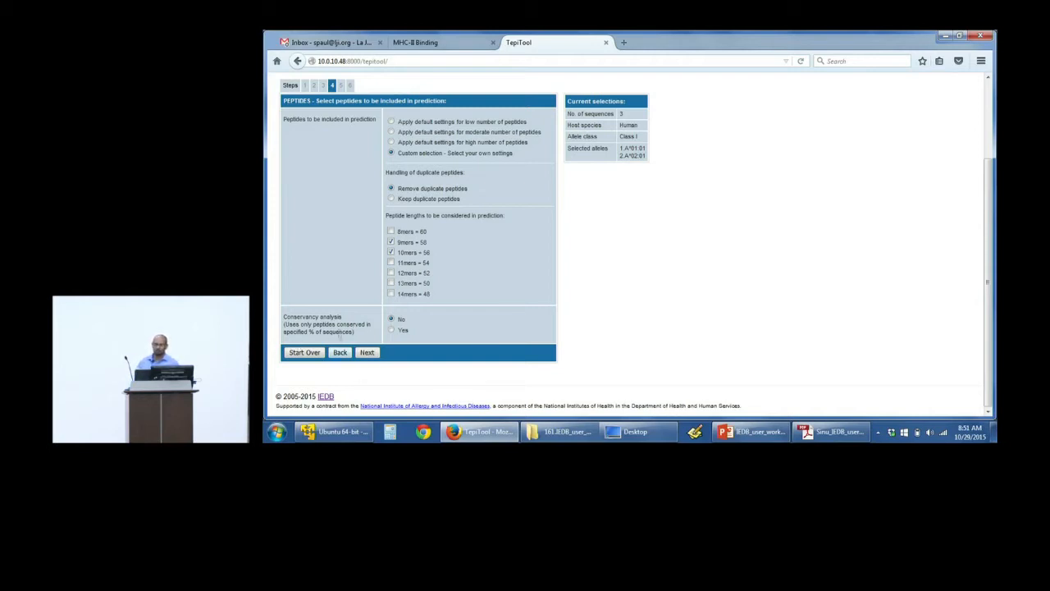
left_click(392, 329)
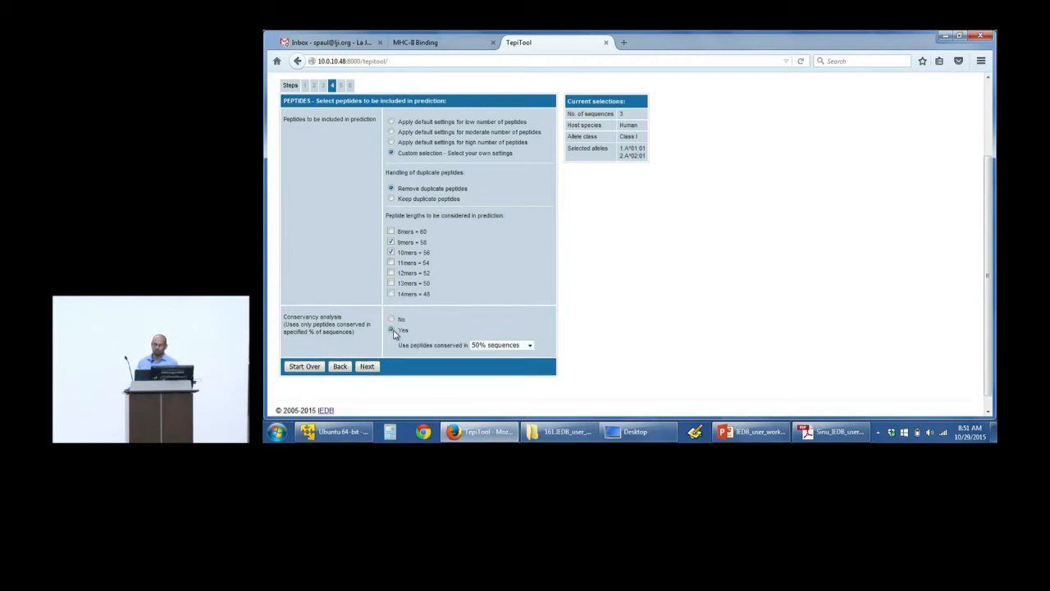
left_click(510, 348)
left_click(511, 348)
left_click(510, 348)
left_click(507, 401)
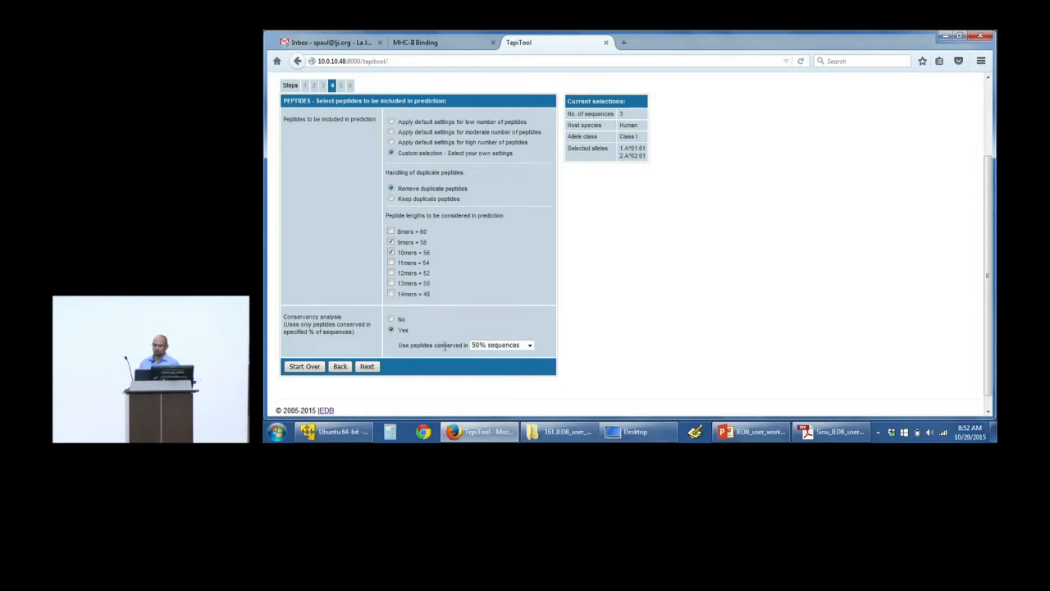
left_click(369, 372)
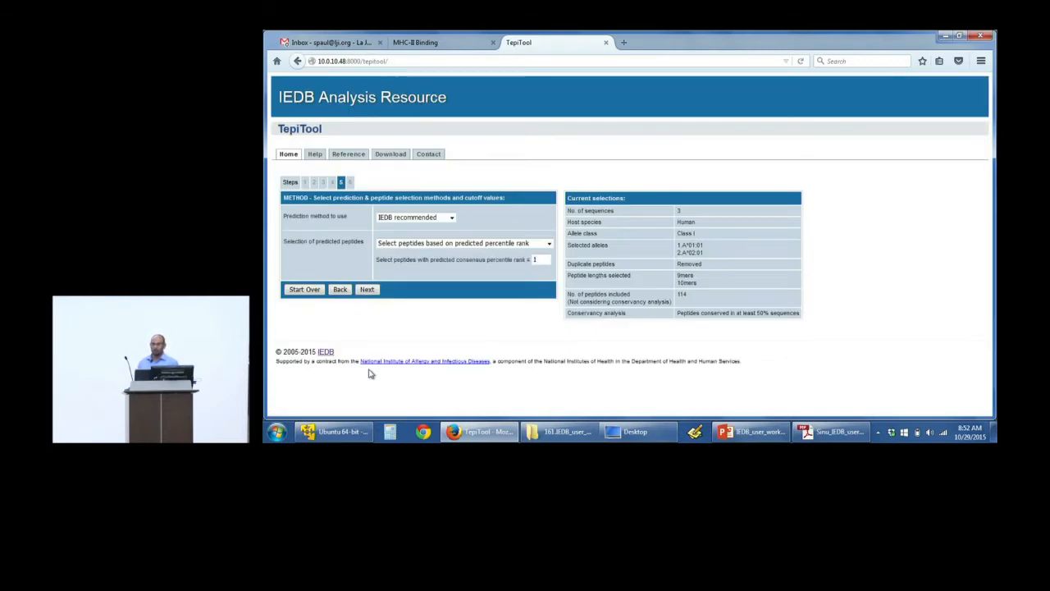
Step: Go back to review the peptide and conservancy settings, and return to the method settings
left_click(340, 289)
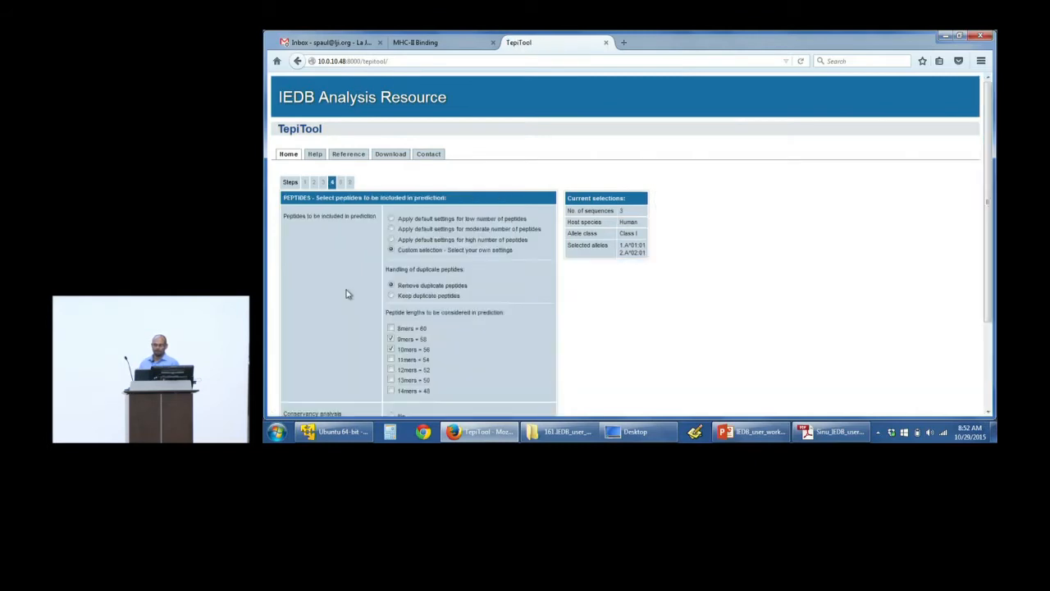
left_click_drag(987, 244, 984, 306)
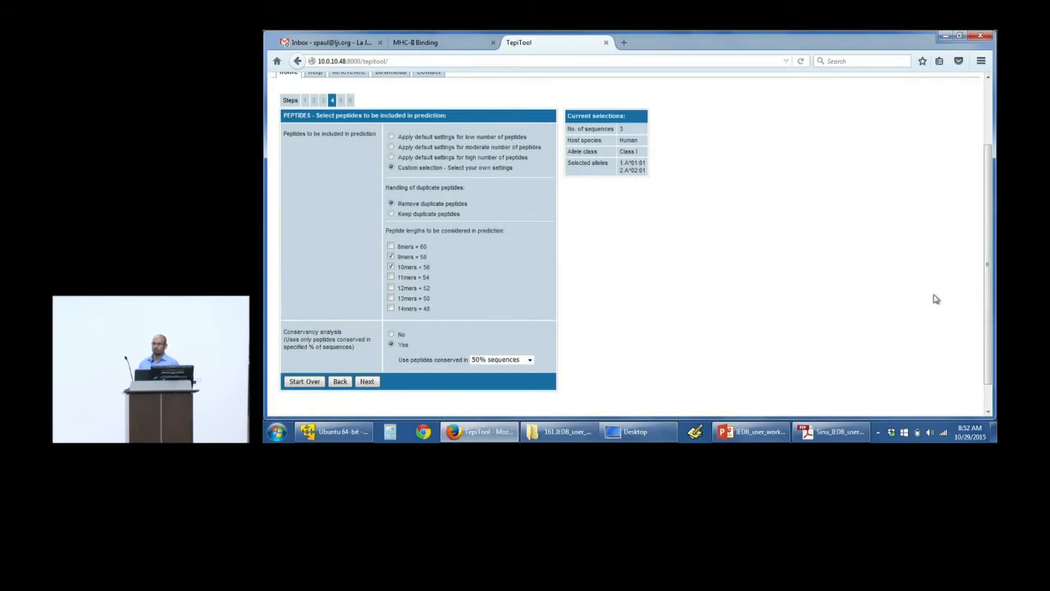
scroll(989, 305, "down", 2)
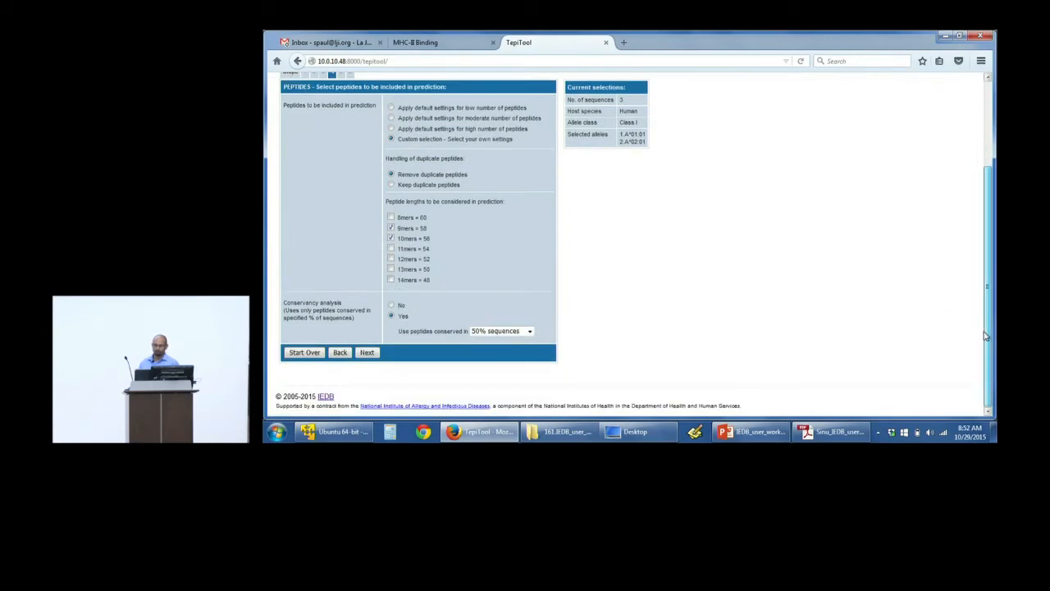
left_click(367, 352)
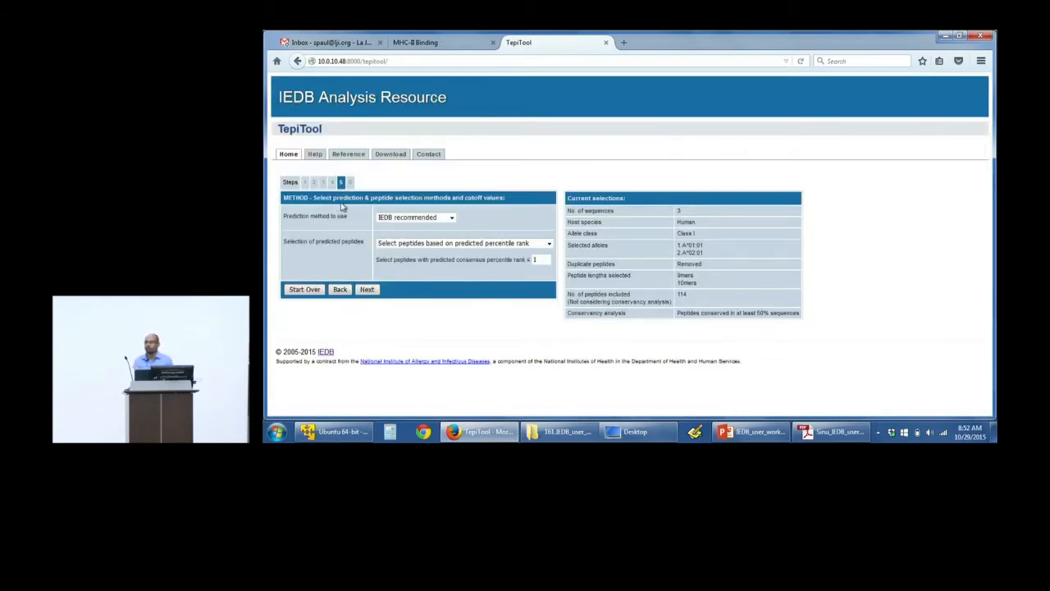
Step: Review the available prediction methods and choose IEDB recommended
left_click(389, 219)
left_click(389, 222)
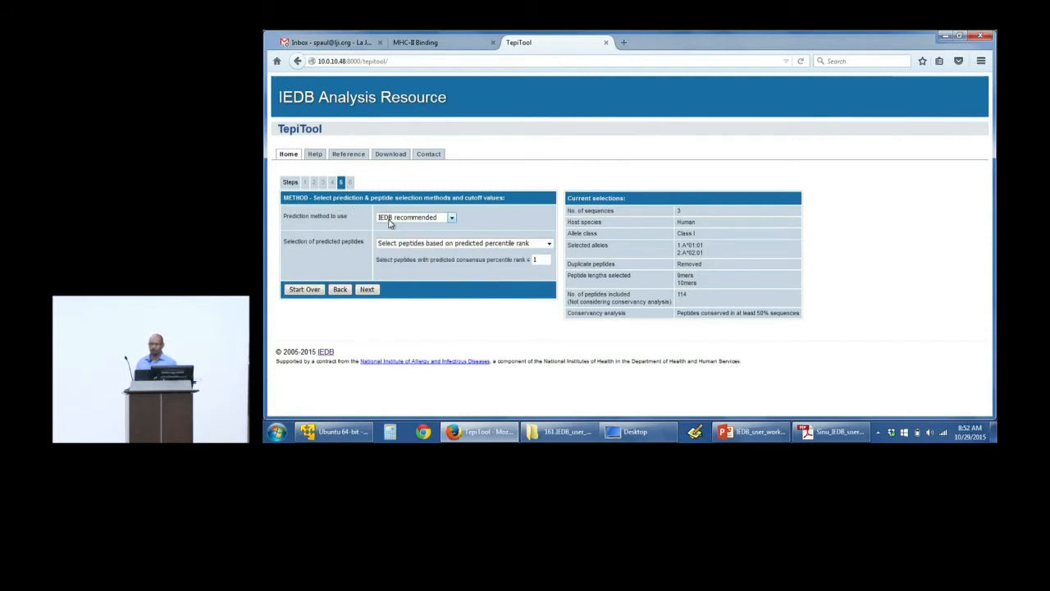
left_click(390, 222)
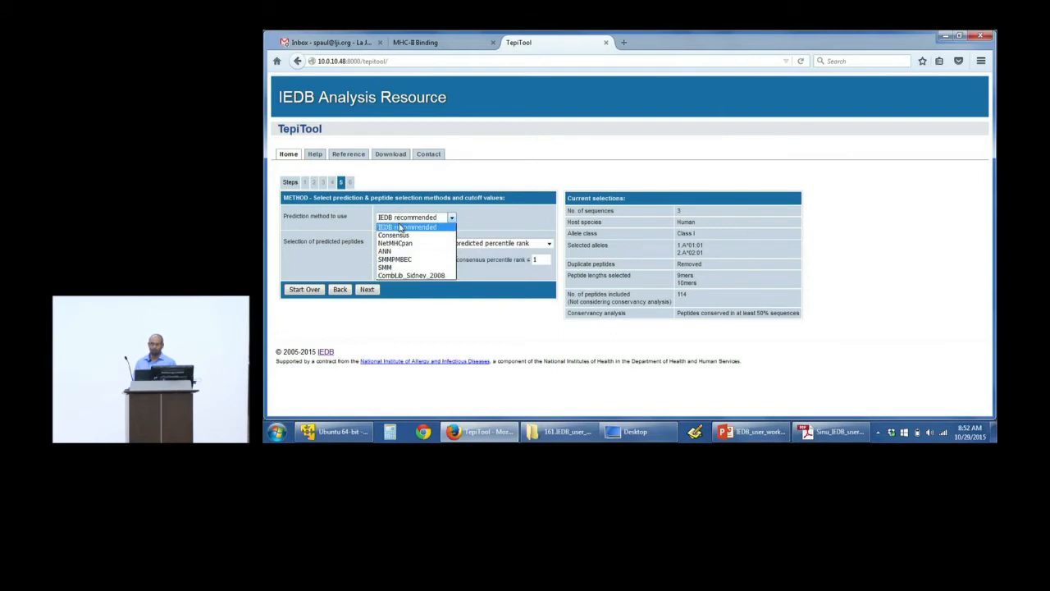
left_click(402, 227)
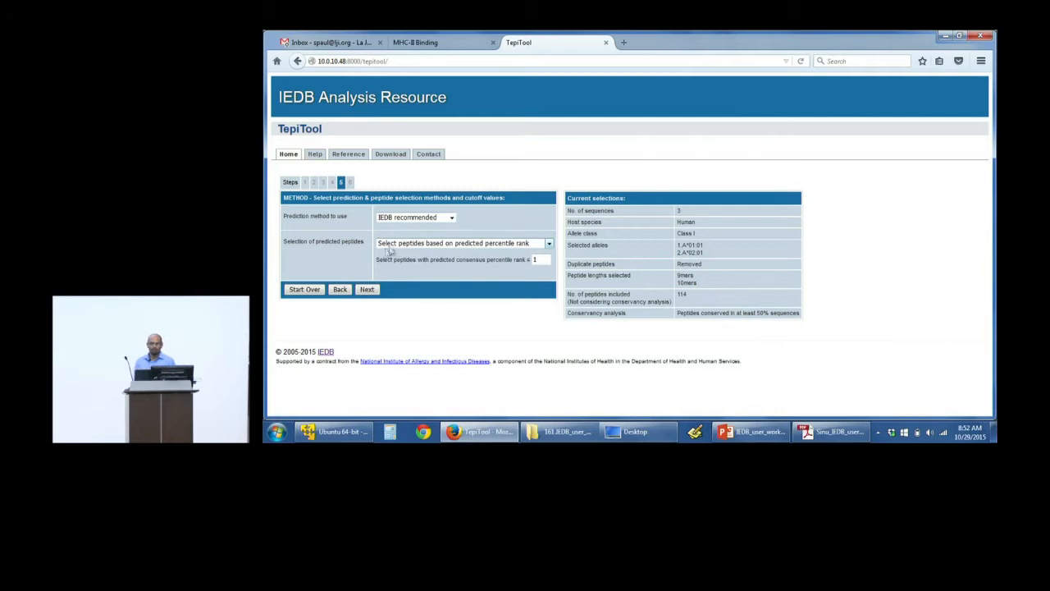
Step: Keep peptide selection based on predicted percentile rank and set the consensus percentile rank cutoff to 5
left_click(440, 244)
left_click(440, 245)
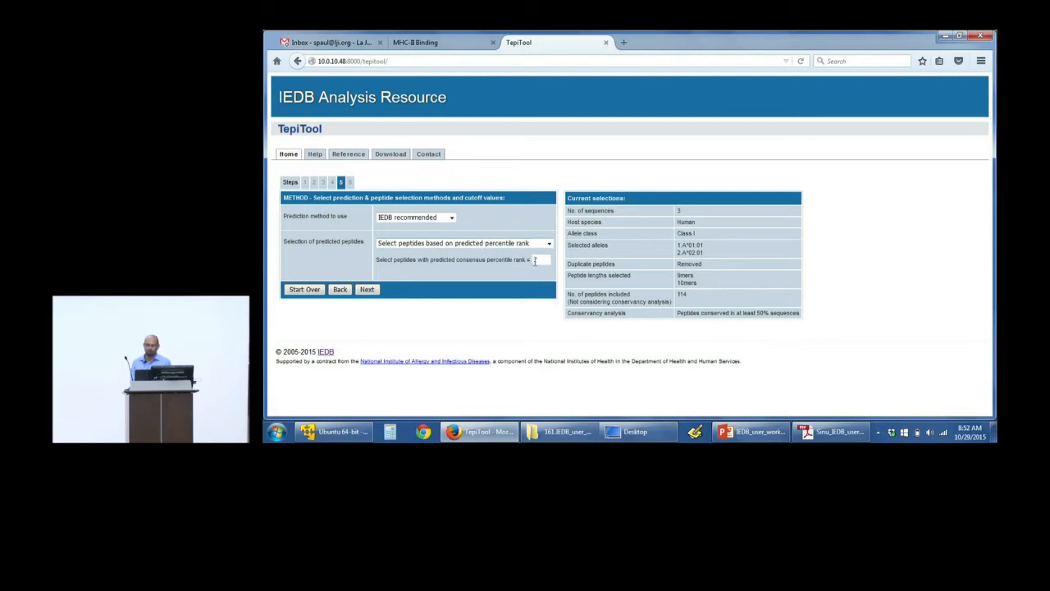
left_click_drag(538, 260, 532, 260)
type("5")
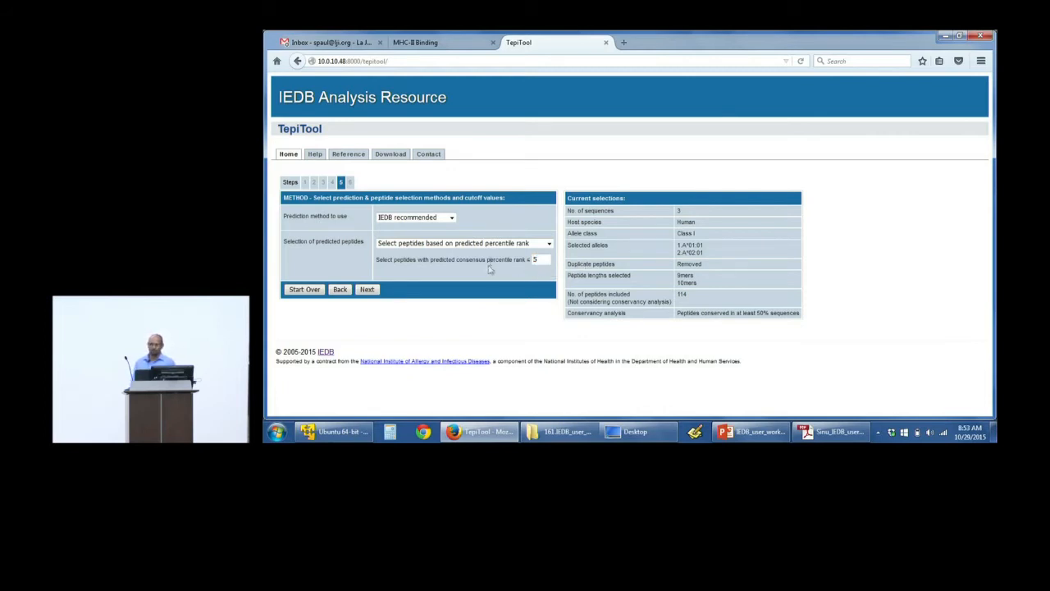
Step: Switch peptide selection to predicted IC50, try a cutoff of 100 nM, and clear the cutoff value
left_click(506, 245)
left_click(504, 260)
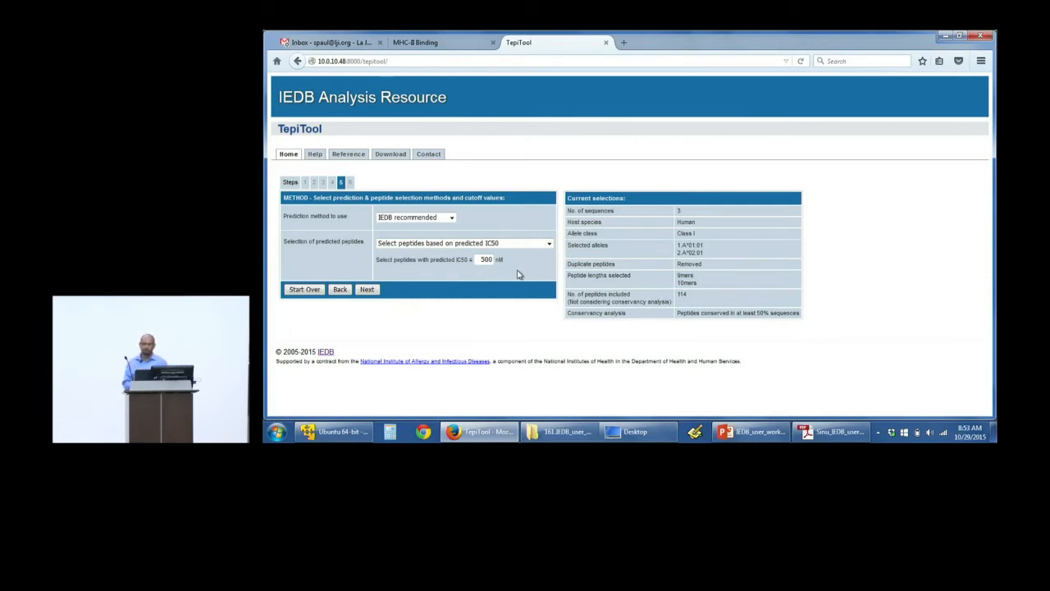
left_click_drag(481, 259, 495, 261)
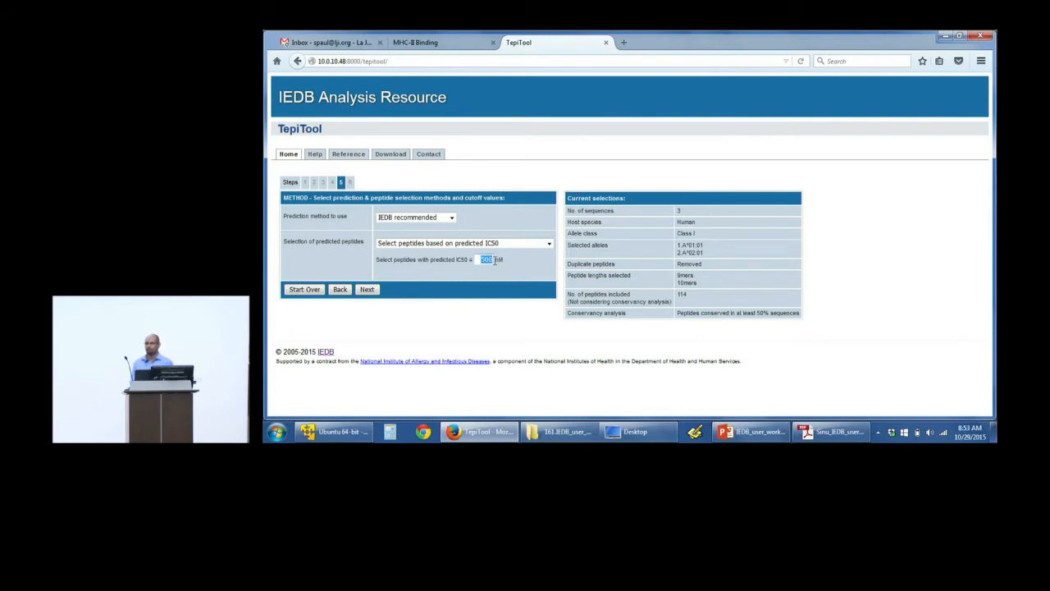
type("100")
key("BackSpace")
key("BackSpace")
key("BackSpace")
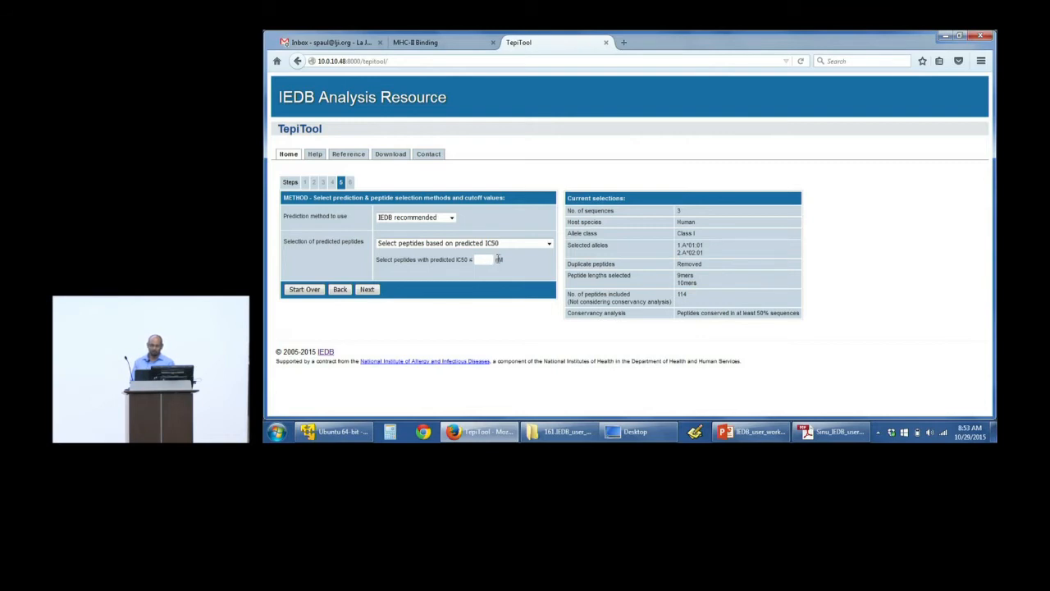
Step: Set the selection of predicted peptides to use the MHC specific predicted binding threshold
left_click(500, 244)
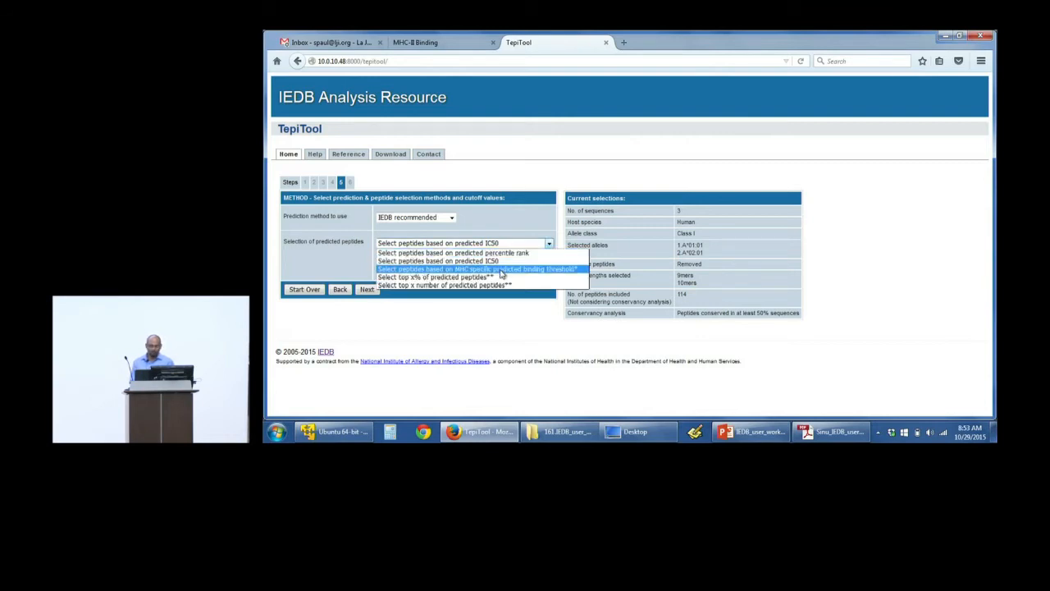
left_click(502, 272)
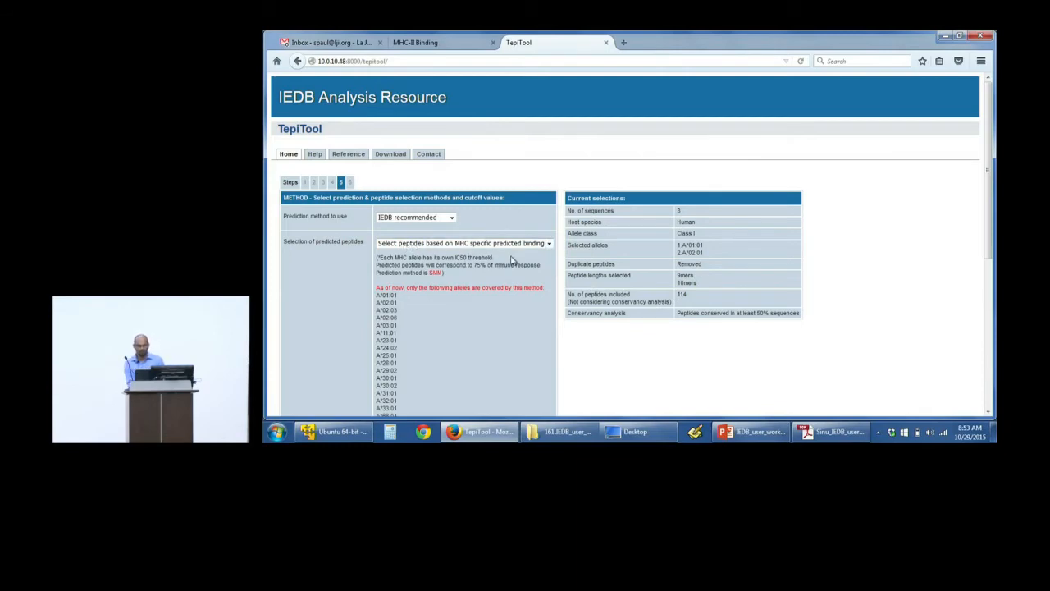
Step: Examine the MHC specific binding threshold notes, including the immune response coverage, the list of covered alleles and the paper reference
scroll(509, 260, "down", 5)
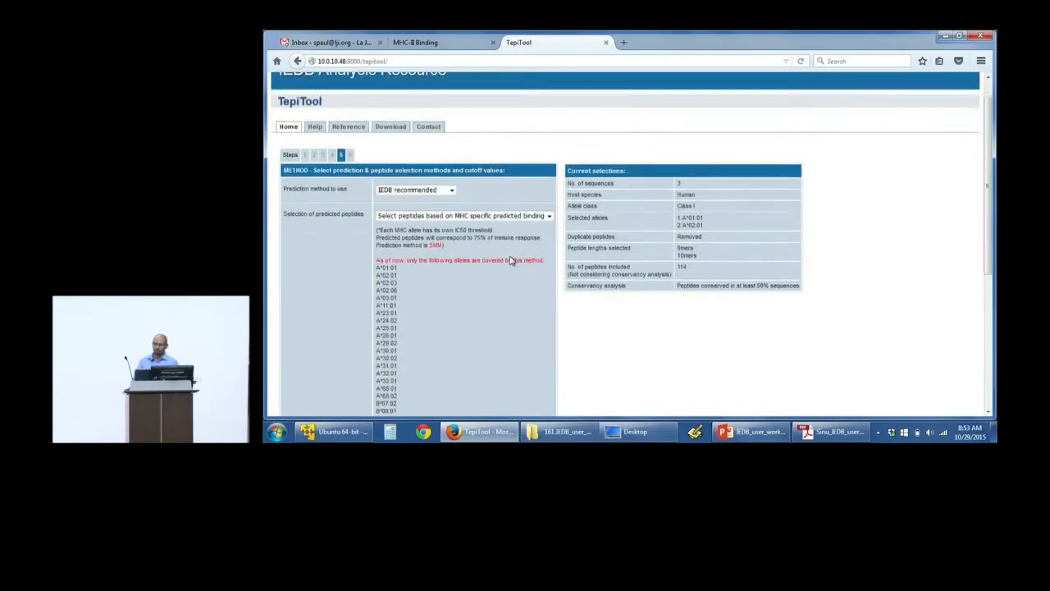
scroll(509, 260, "up", 1)
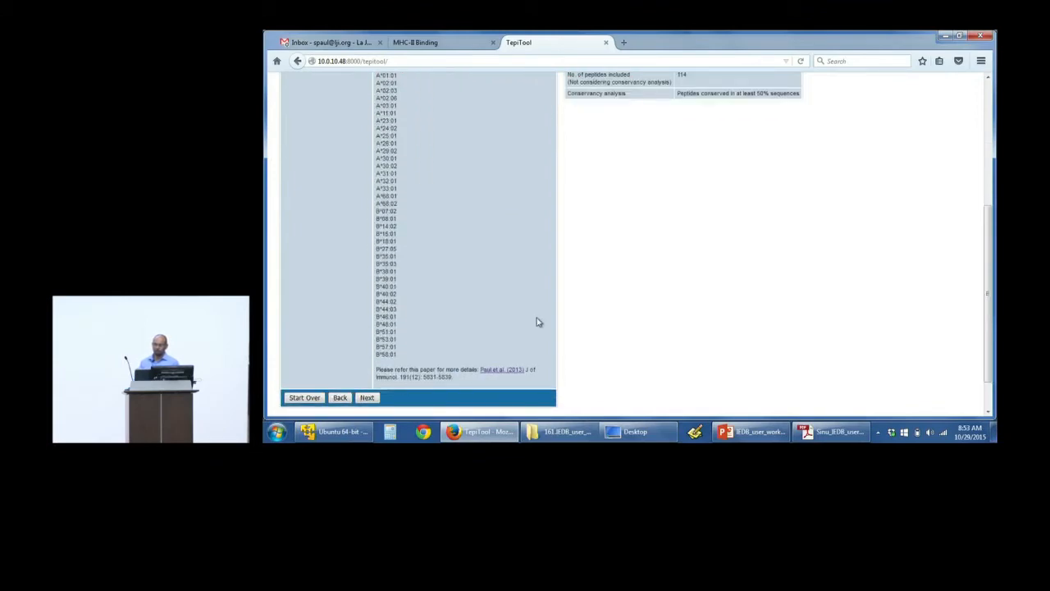
scroll(537, 321, "up", 4)
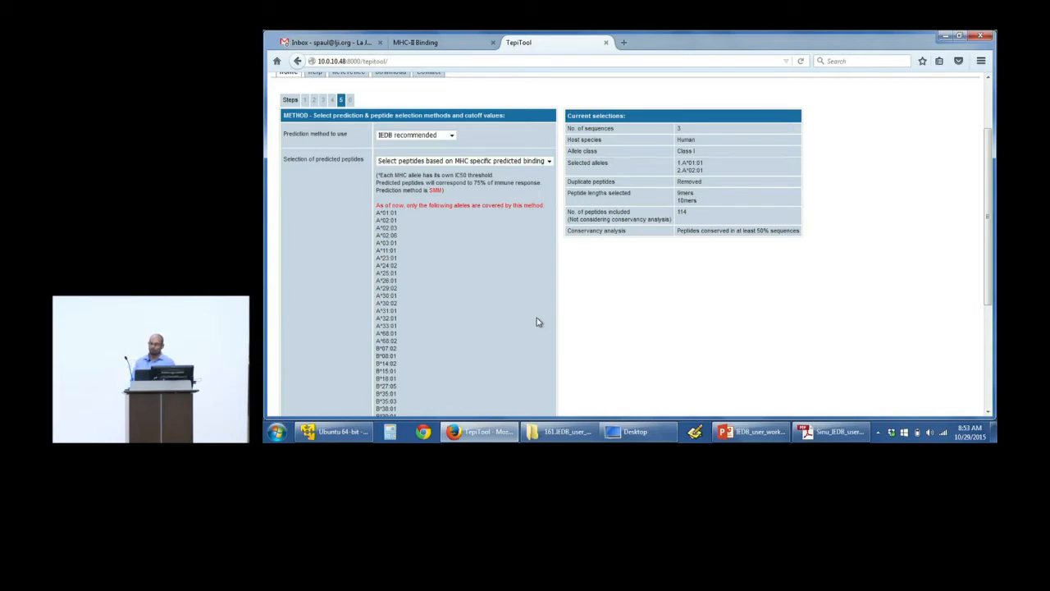
scroll(536, 318, "down", 2)
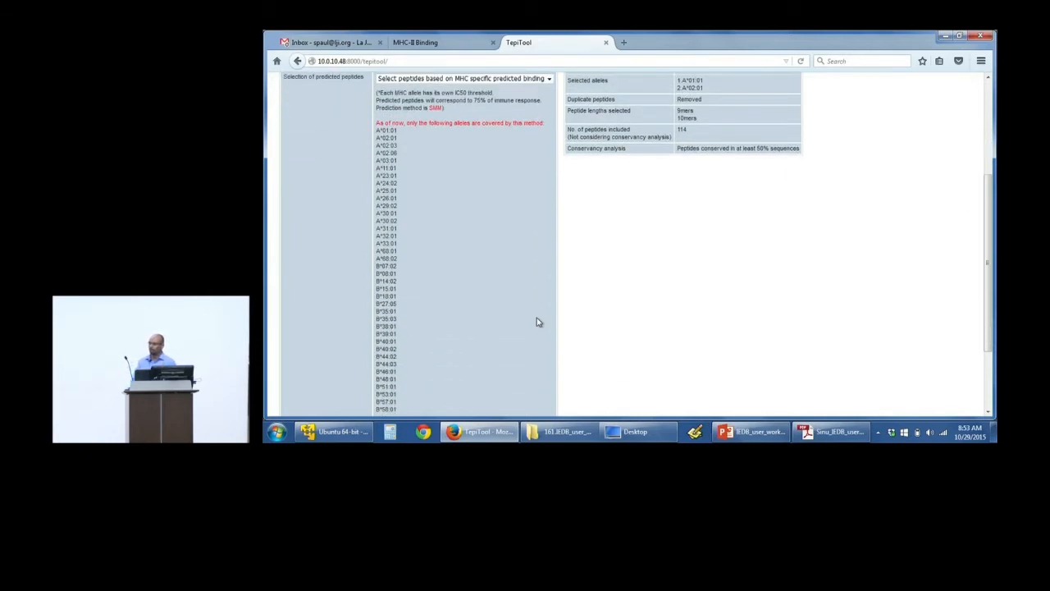
scroll(538, 321, "down", 1)
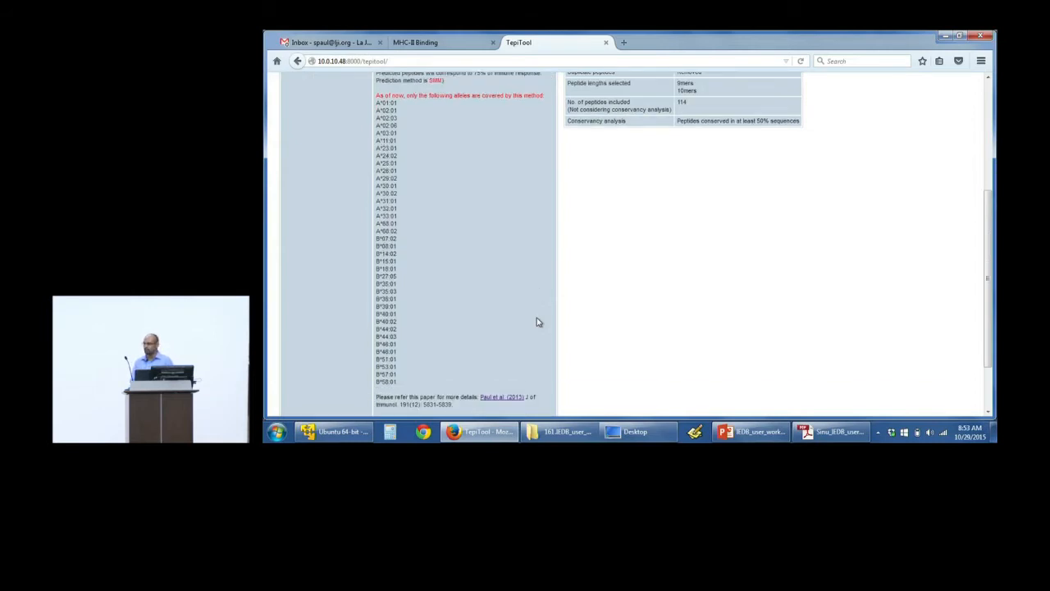
scroll(537, 322, "up", 1)
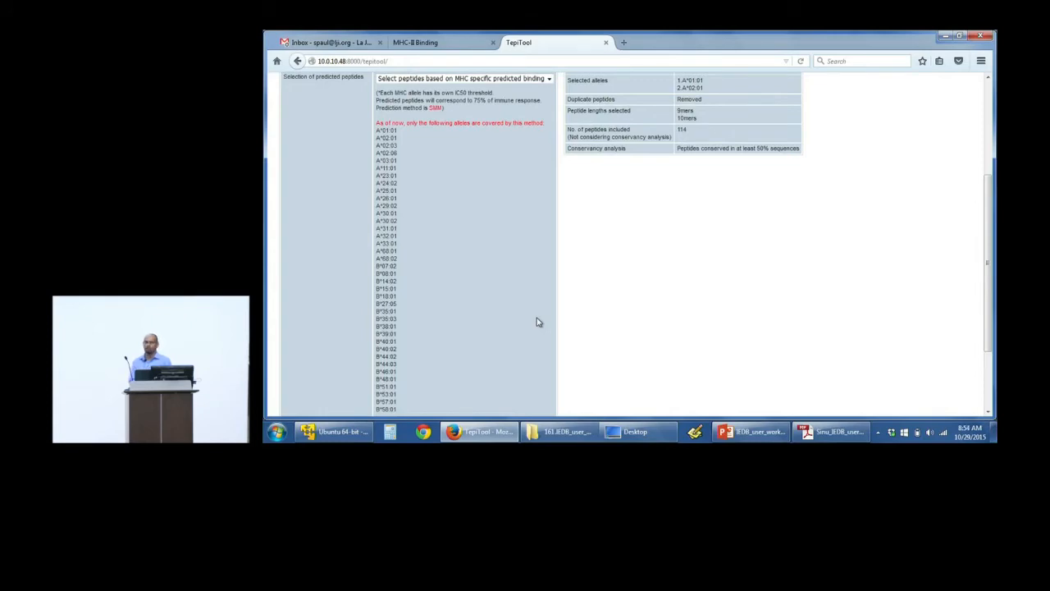
scroll(536, 322, "down", 1)
scroll(536, 322, "up", 3)
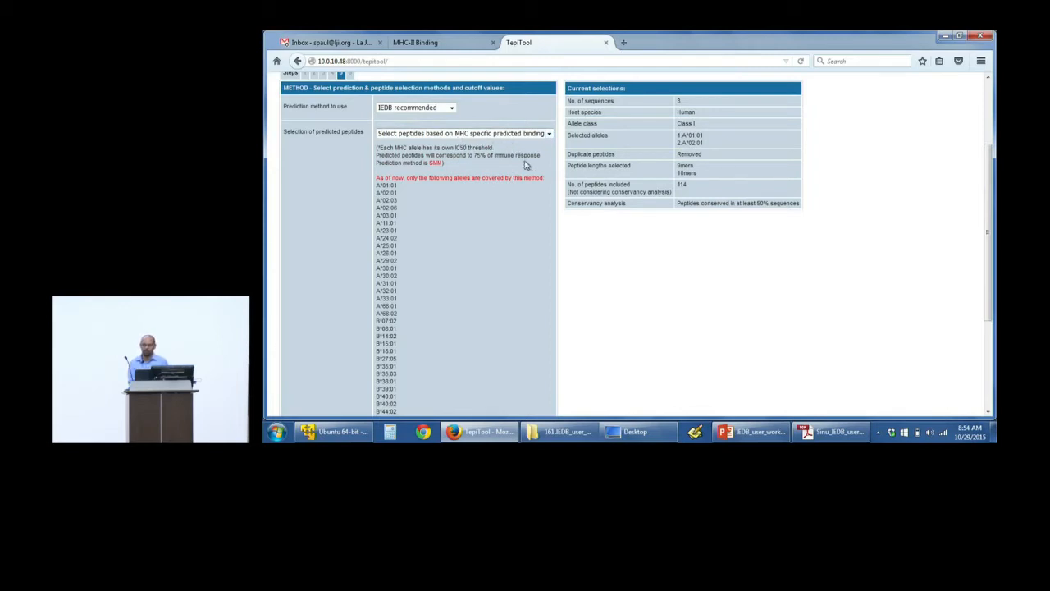
scroll(509, 211, "down", 3)
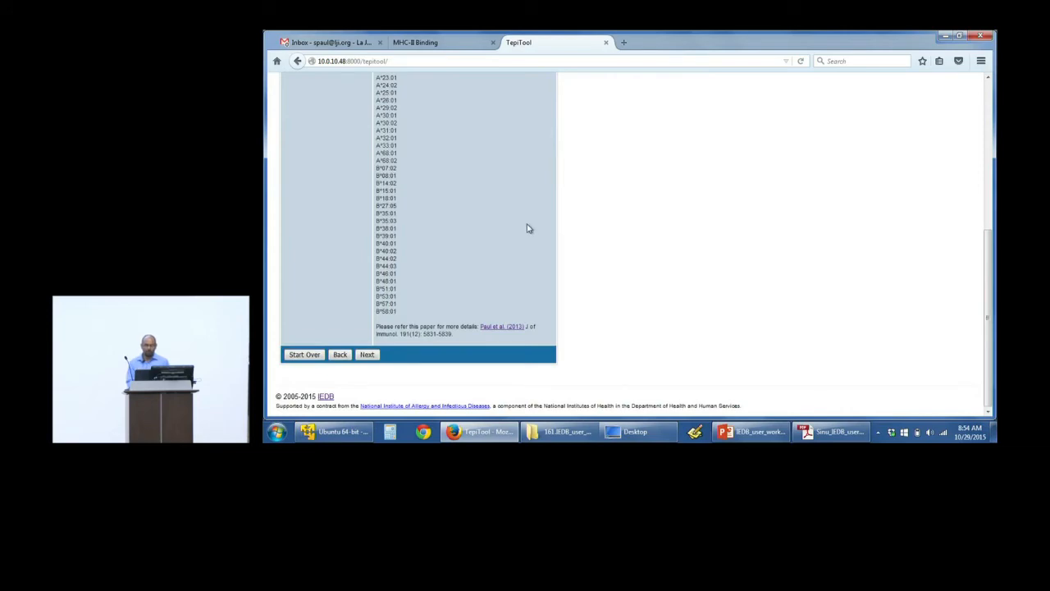
scroll(528, 228, "up", 5)
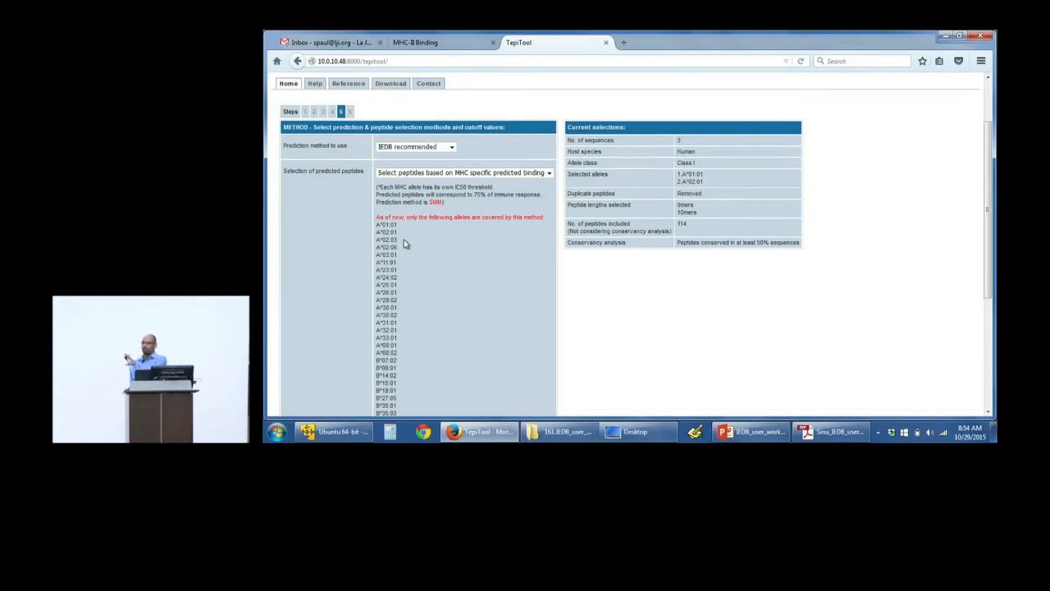
scroll(404, 243, "down", 1)
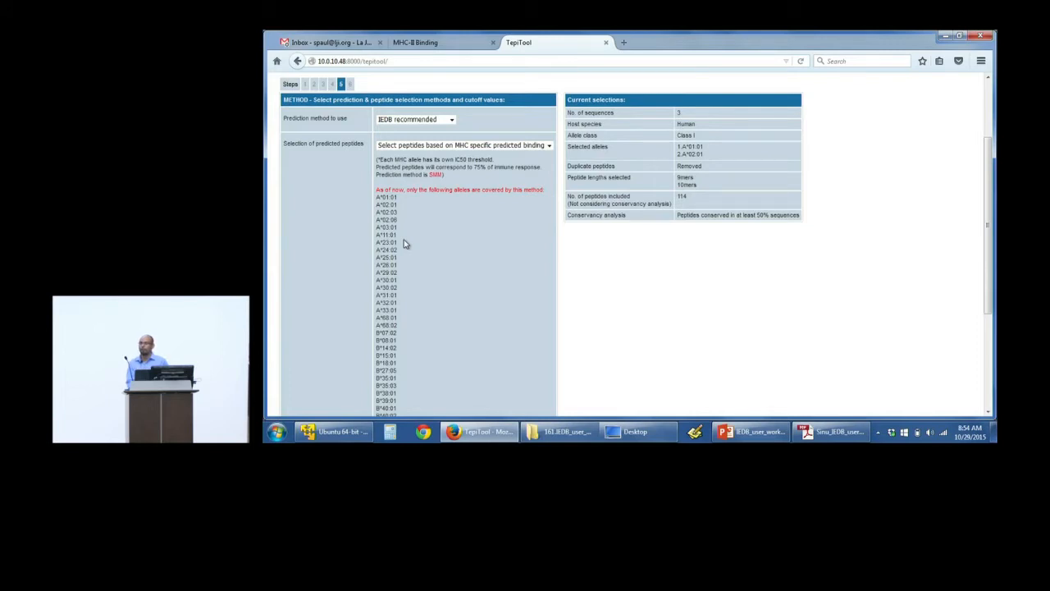
scroll(404, 244, "down", 2)
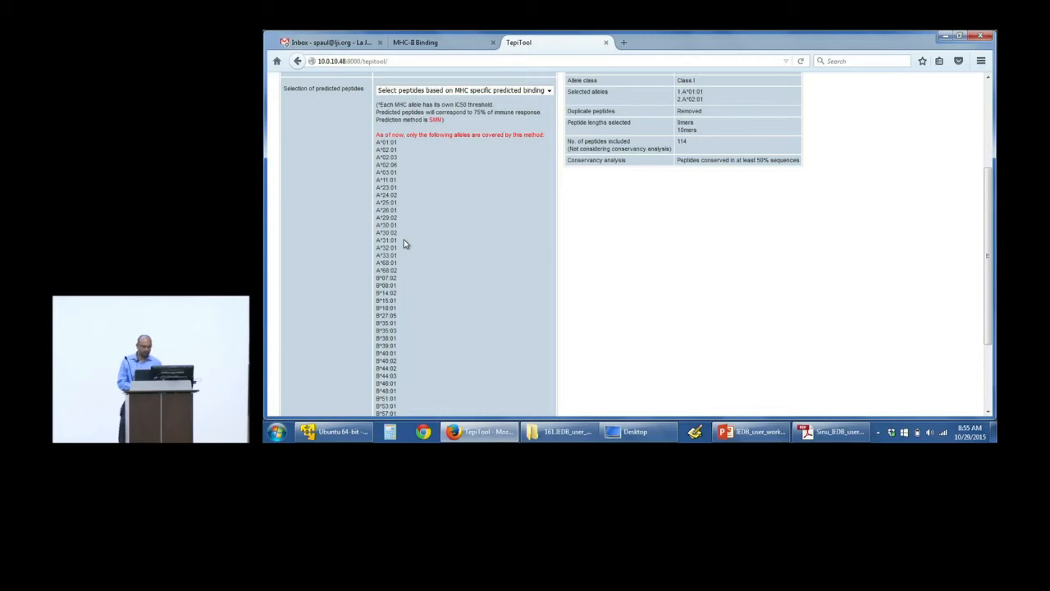
scroll(404, 244, "up", 1)
scroll(403, 244, "down", 1)
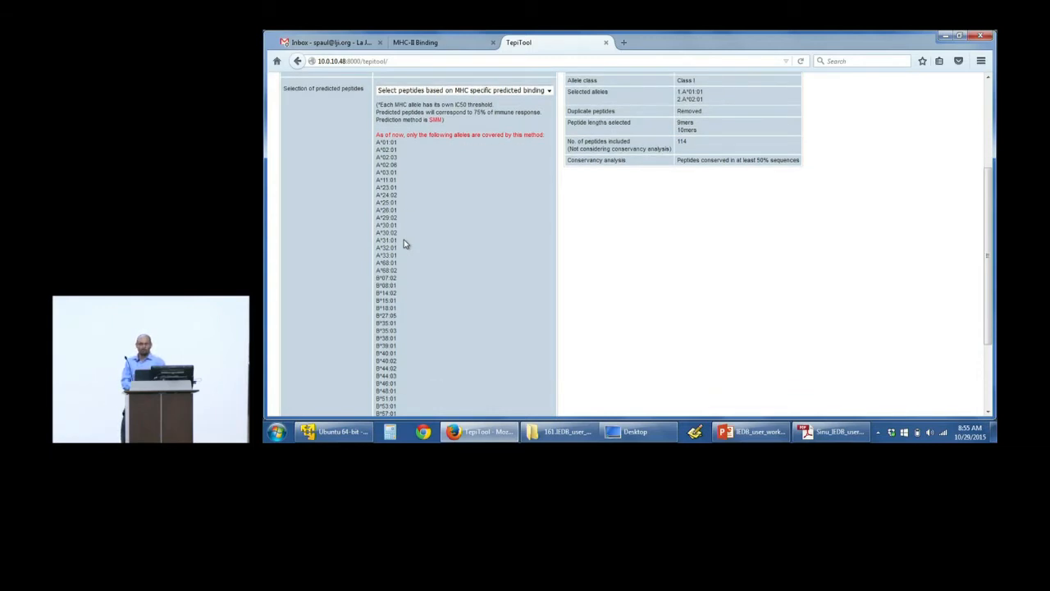
scroll(404, 243, "up", 1)
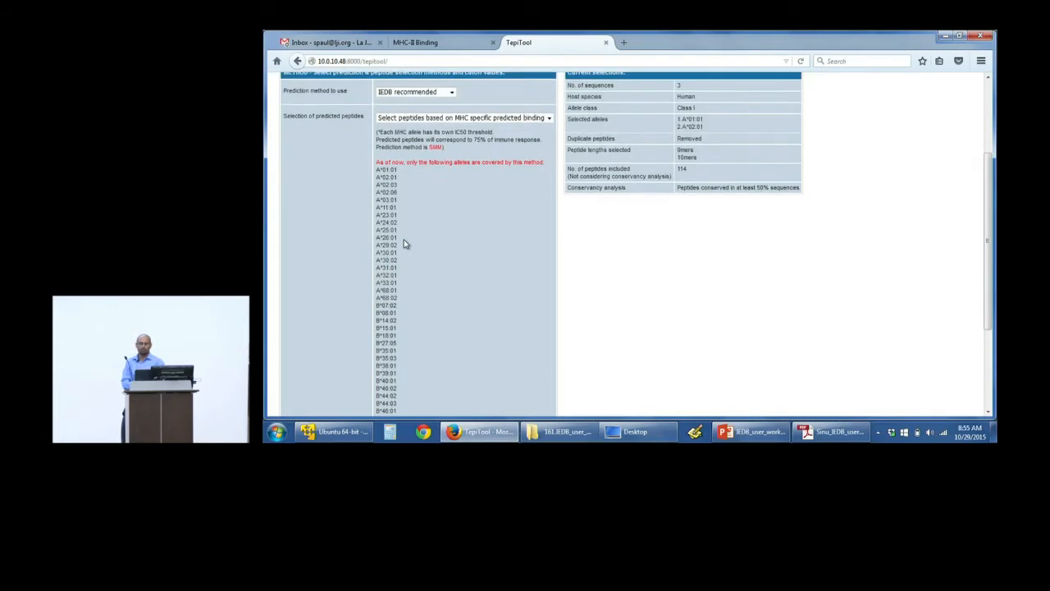
left_click_drag(475, 139, 541, 138)
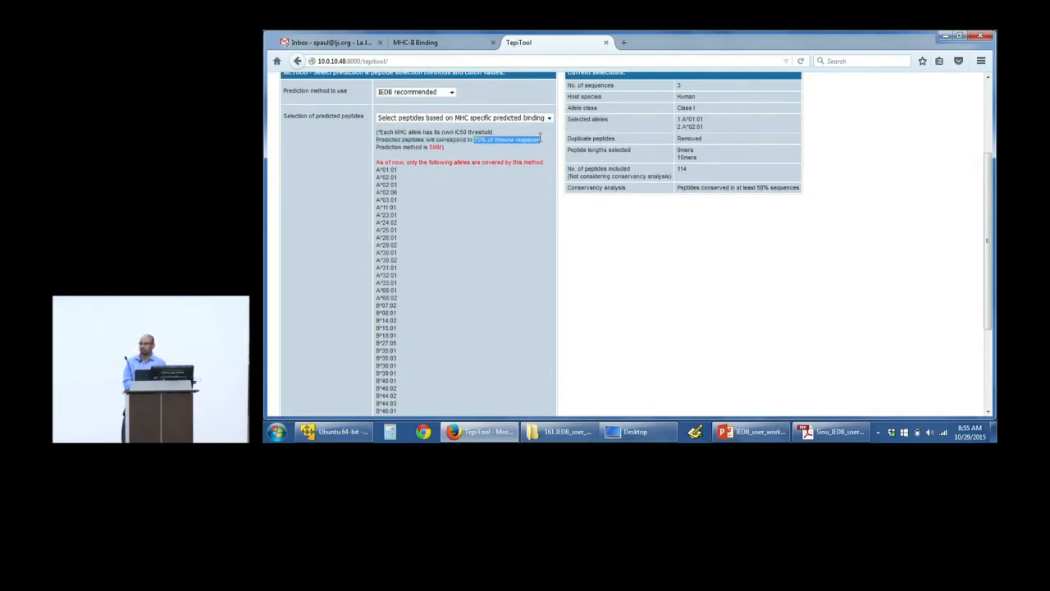
left_click(540, 137)
scroll(504, 175, "down", 4)
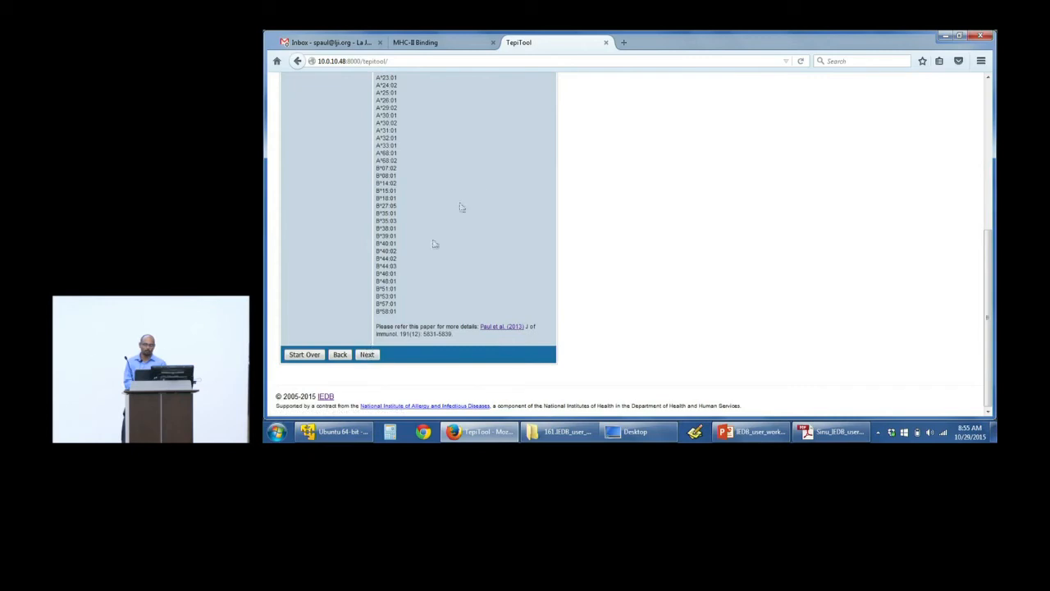
Step: Try selecting the top x% of predicted peptides, with the percentage set to 5%
scroll(480, 191, "up", 5)
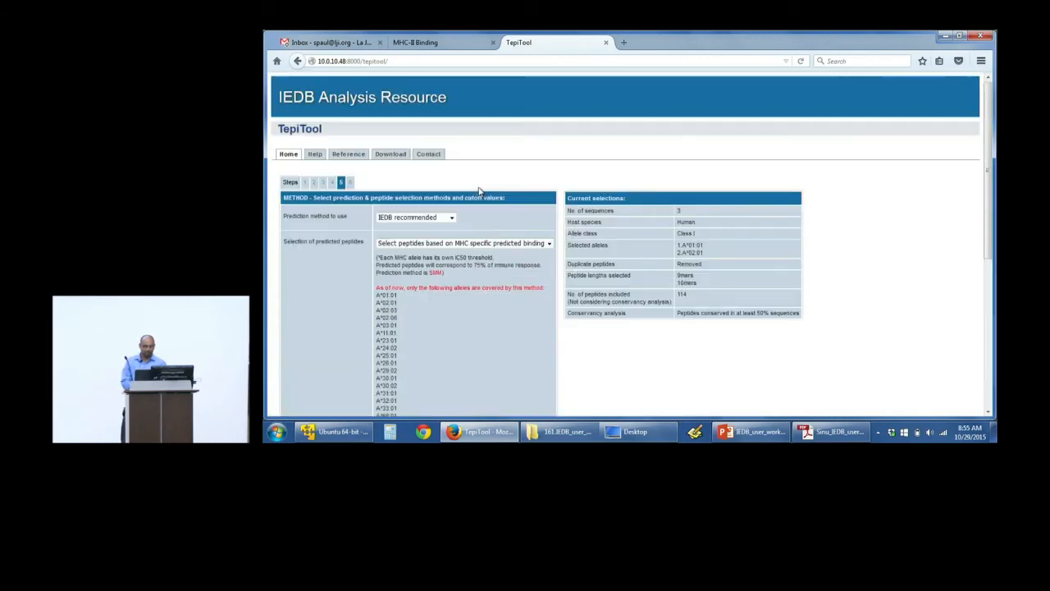
left_click(448, 243)
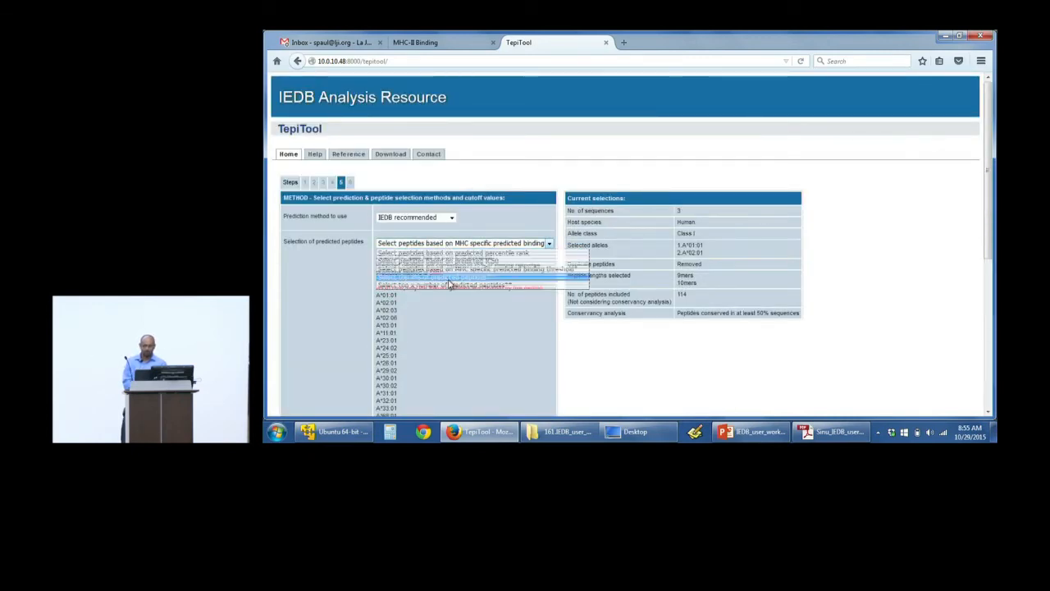
left_click(455, 277)
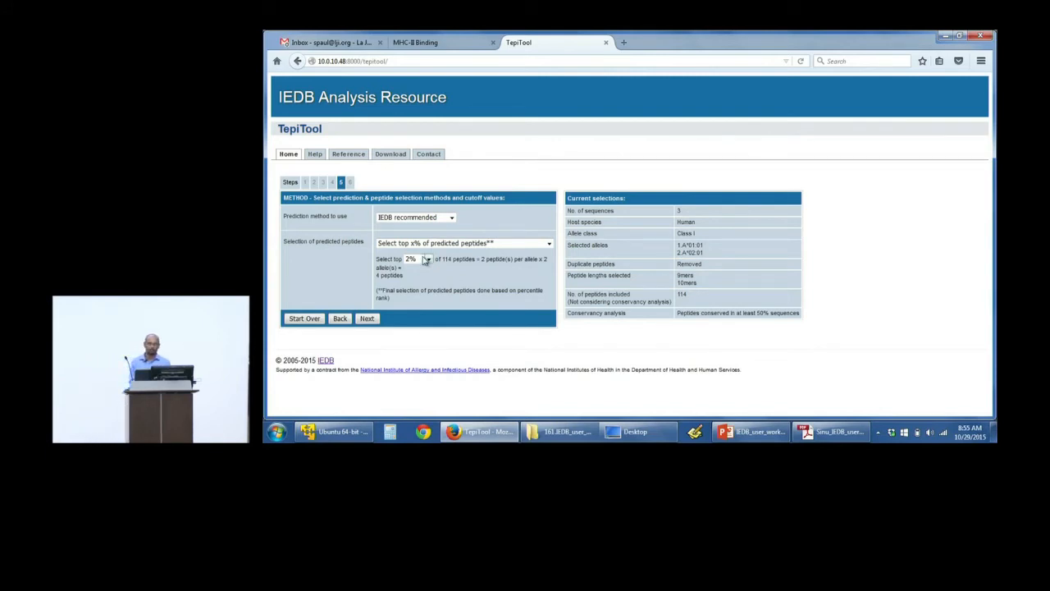
left_click(418, 259)
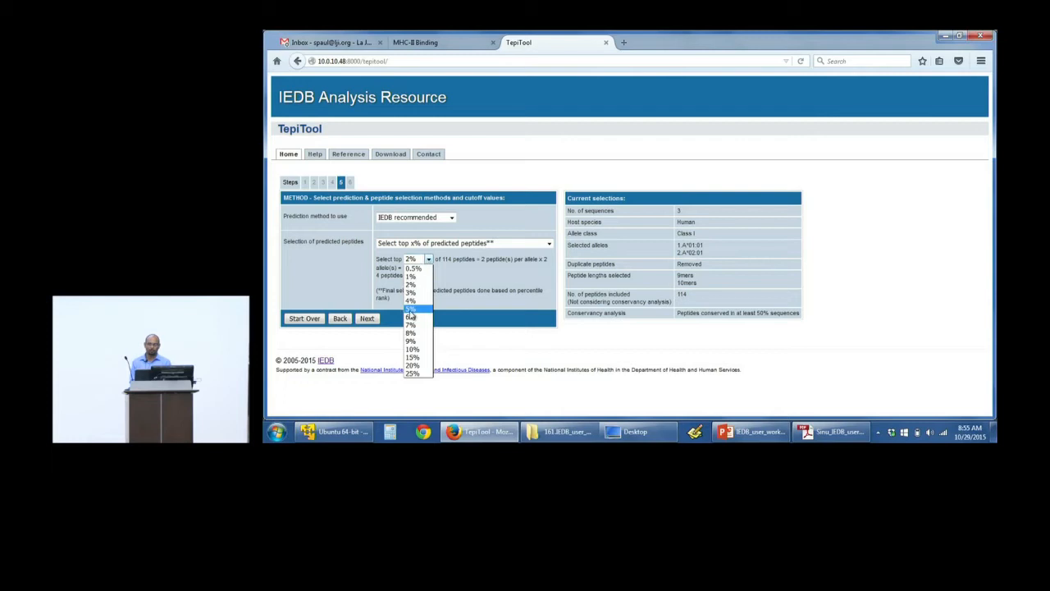
left_click(410, 310)
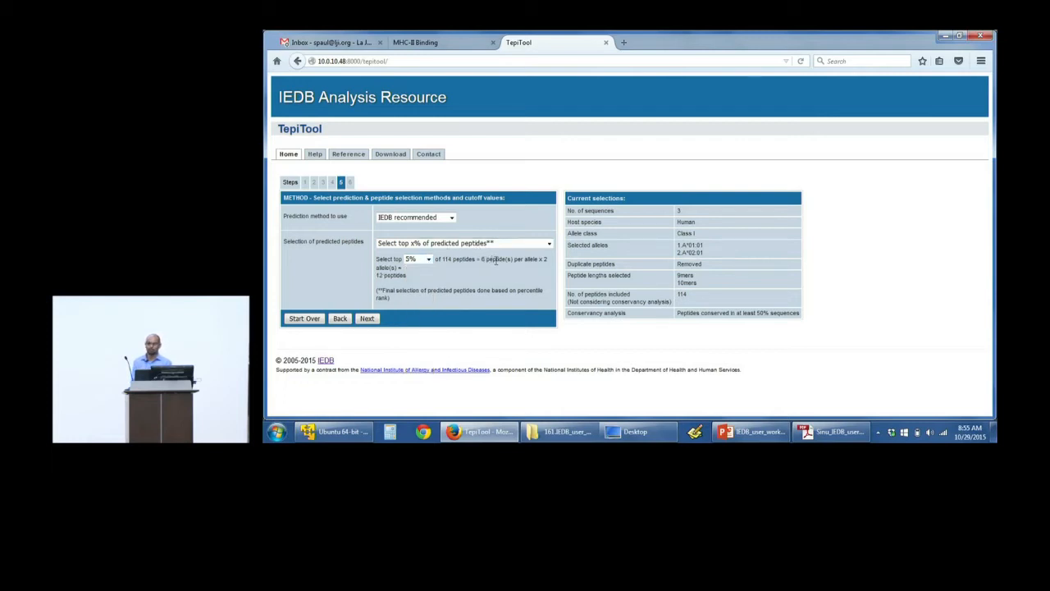
Step: Try selecting the top x number of predicted peptides and clear the number of peptides per allele
left_click(435, 245)
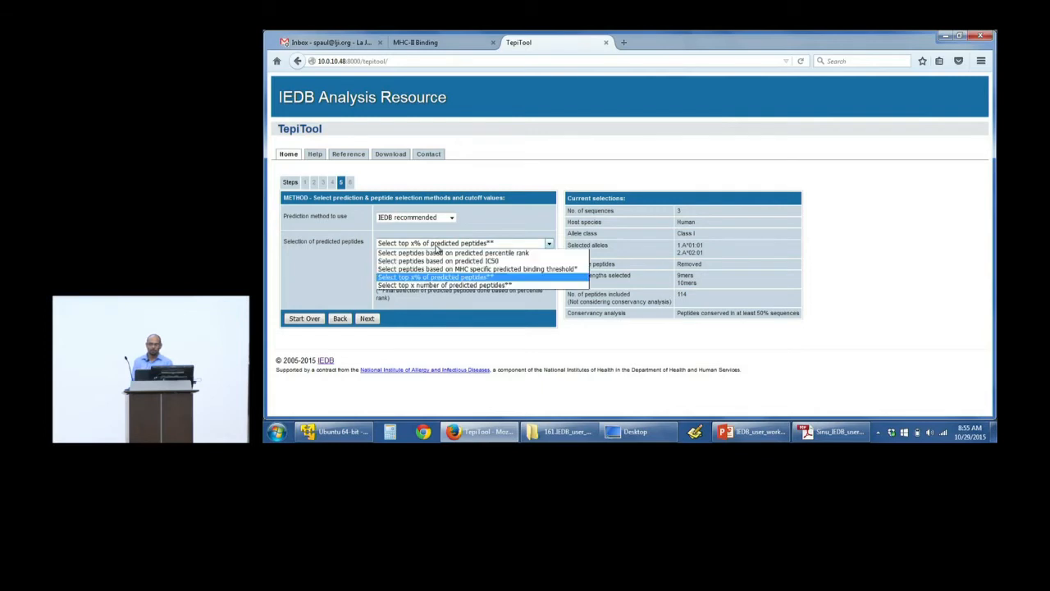
left_click(433, 284)
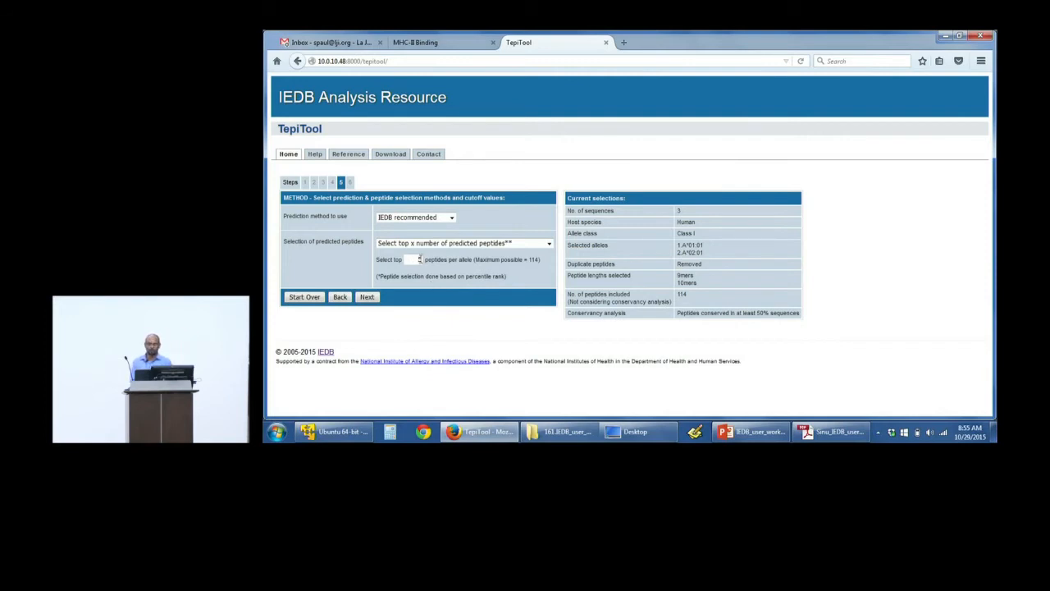
left_click(420, 260)
key("BackSpace")
Step: Set peptide selection back to predicted percentile rank with the consensus cutoff of 5 and continue to the review step
left_click(438, 243)
left_click(436, 256)
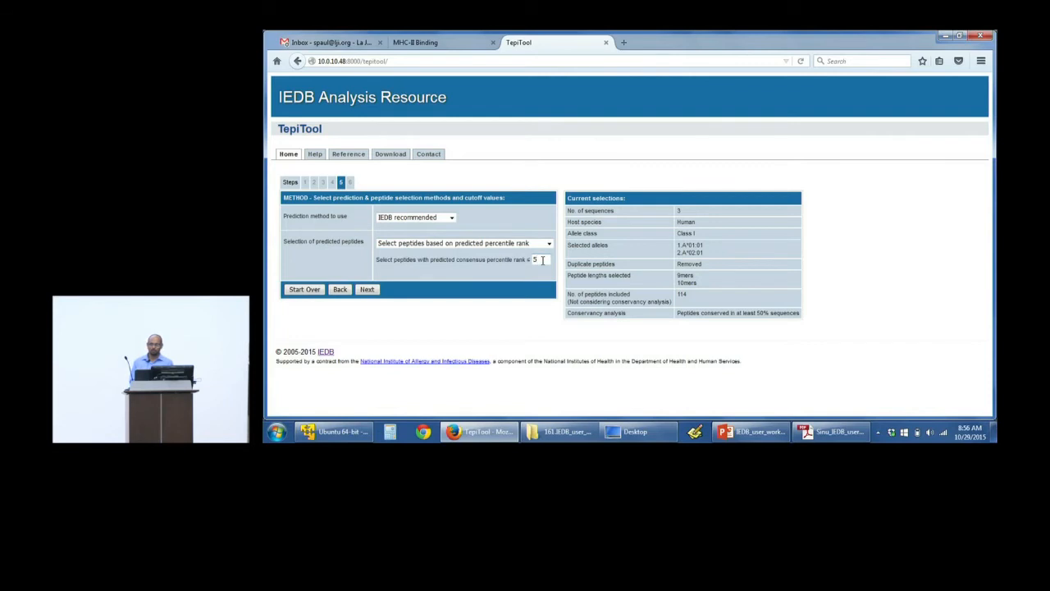
left_click(367, 291)
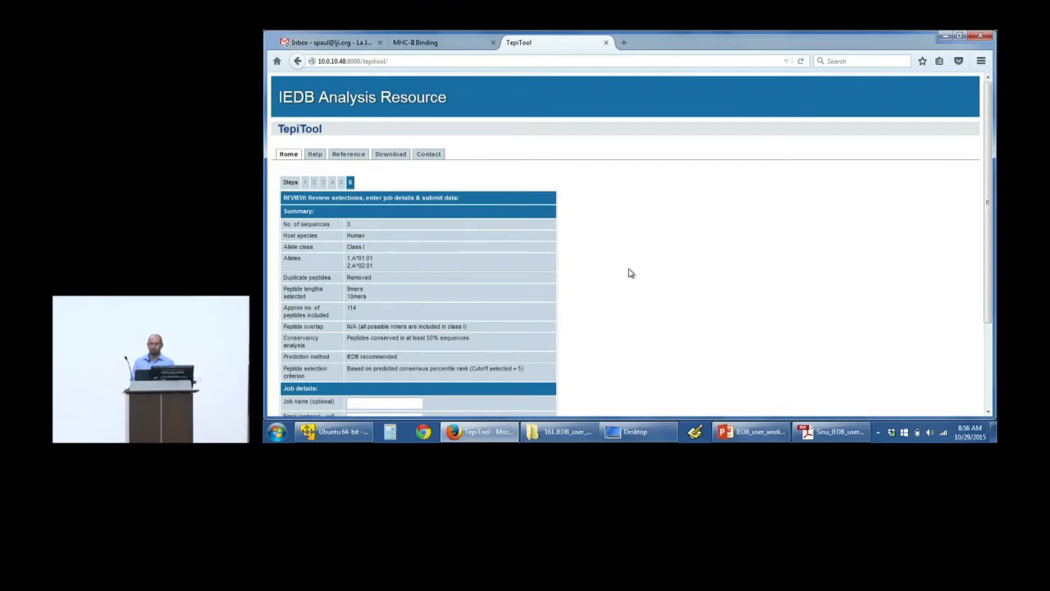
Step: Review the job summary, checking the peptide overlap, conservancy analysis and prediction method entries
scroll(628, 272, "down", 2)
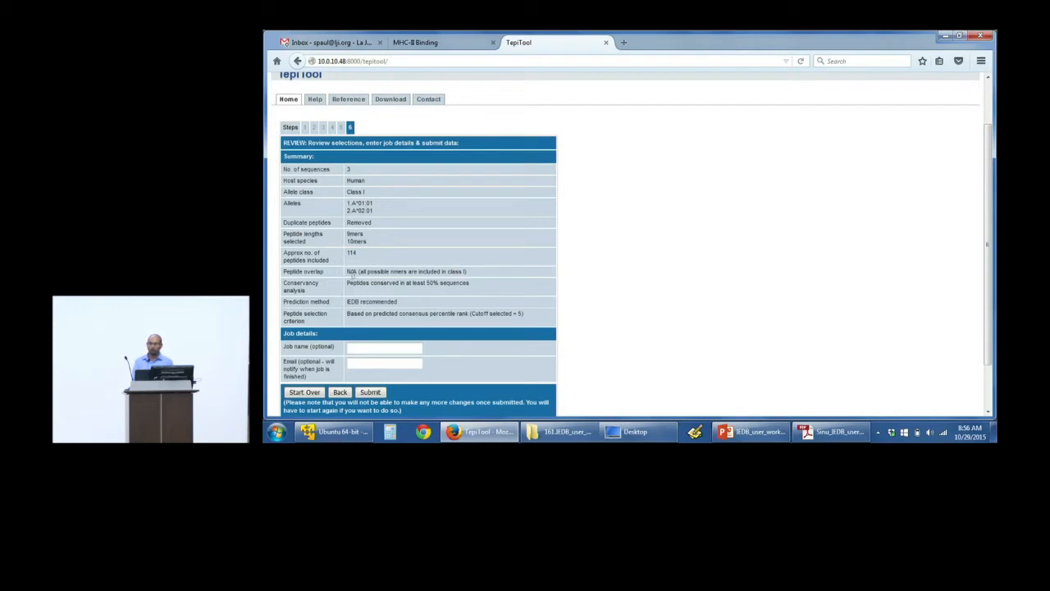
left_click_drag(355, 275, 432, 272)
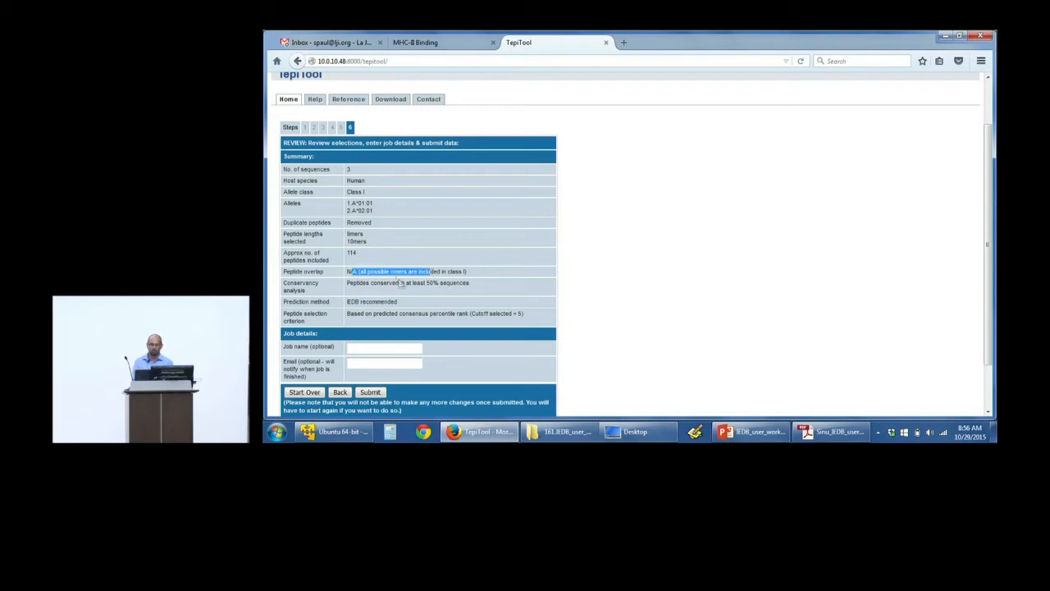
left_click_drag(349, 283, 402, 284)
left_click(416, 283)
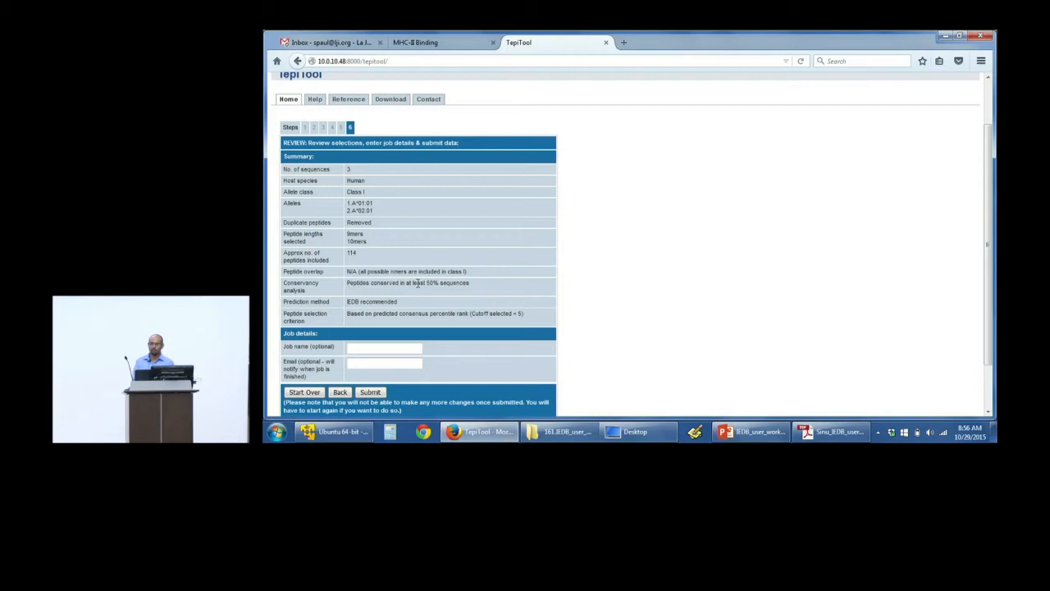
left_click_drag(426, 283, 452, 286)
left_click(359, 302)
Step: Name the job test, fill in the notification e-mail address, and submit the prediction
scroll(520, 315, "down", 2)
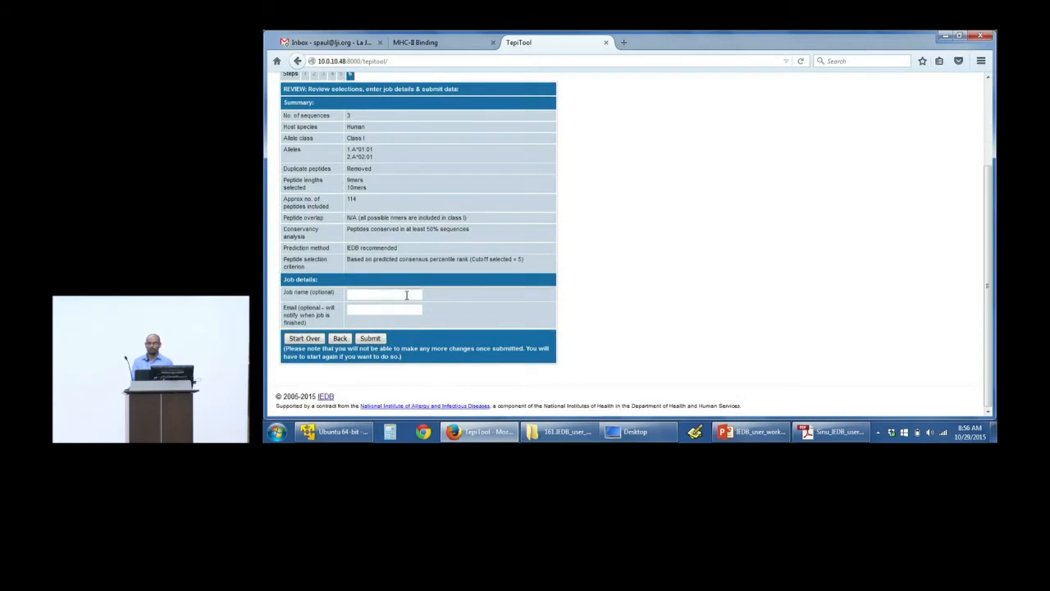
type("test")
type("s")
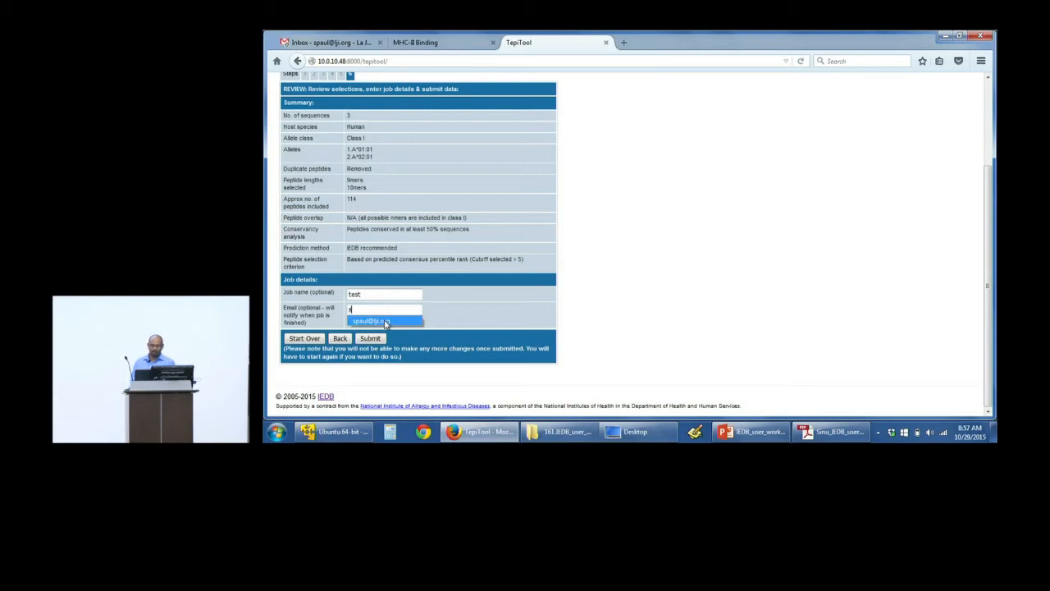
left_click(386, 321)
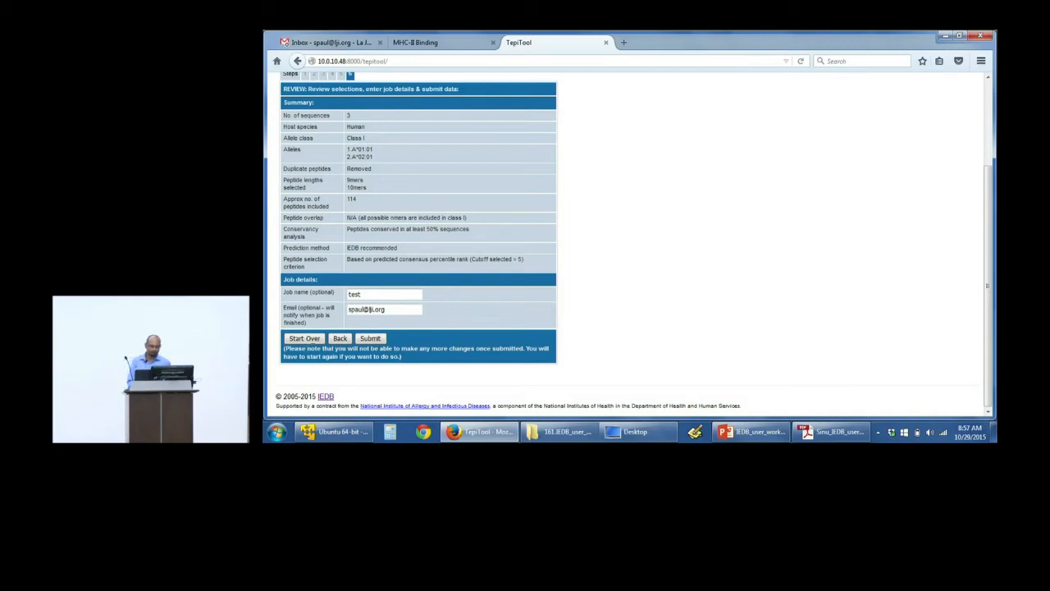
left_click(373, 339)
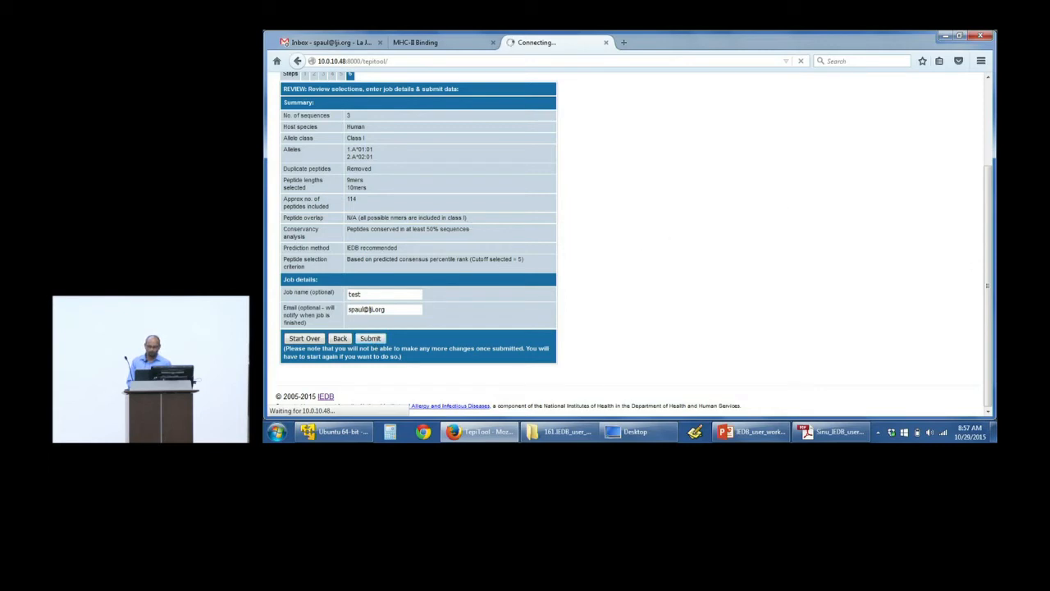
Step: Look over the predicted peptides and download the concise prediction results table
scroll(990, 267, "up", 1)
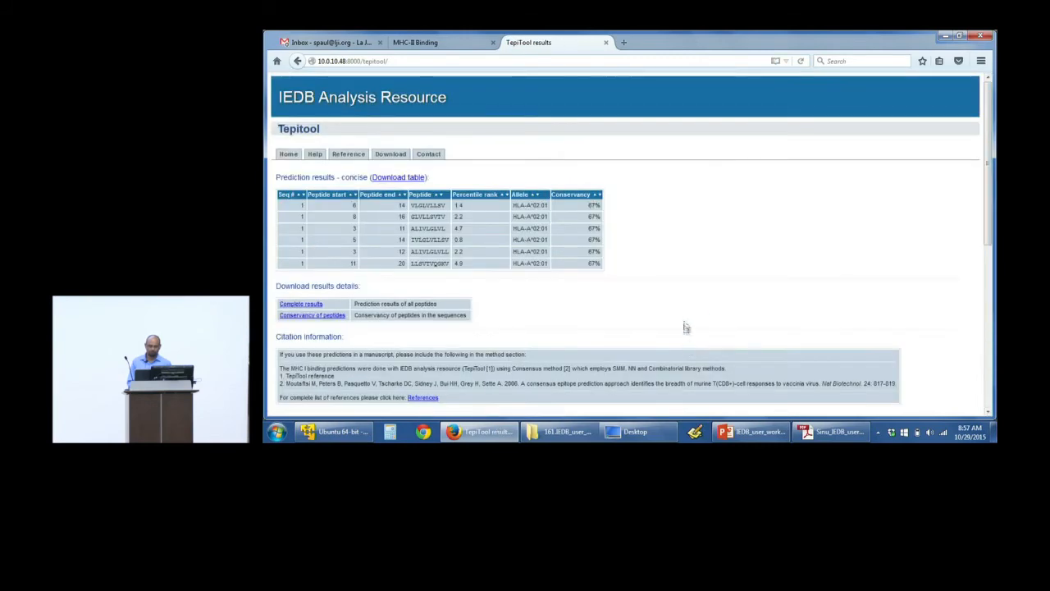
scroll(731, 267, "down", 1)
scroll(731, 268, "up", 1)
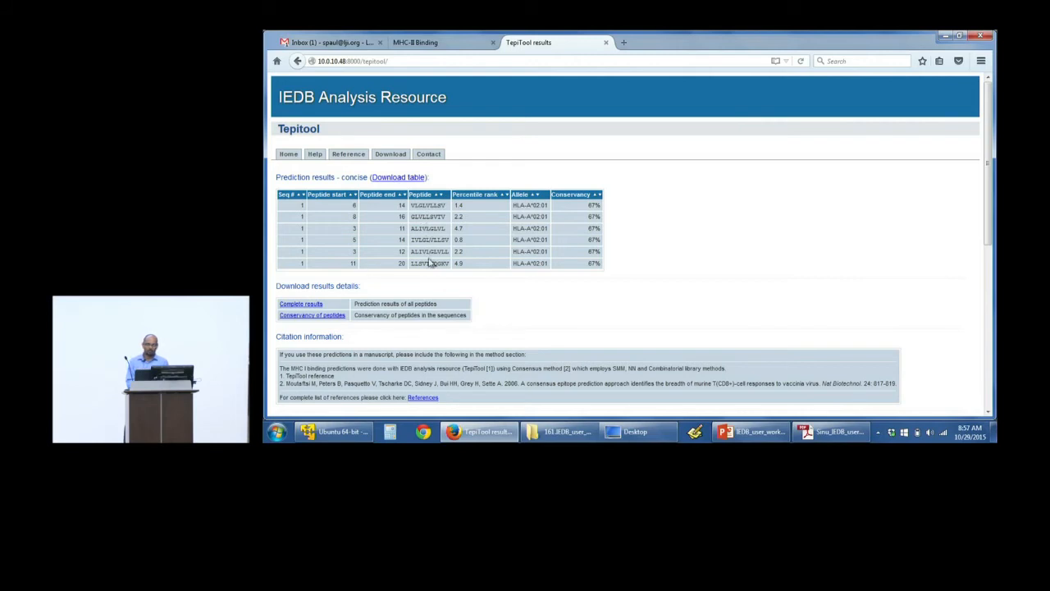
double_click(457, 263)
left_click(407, 179)
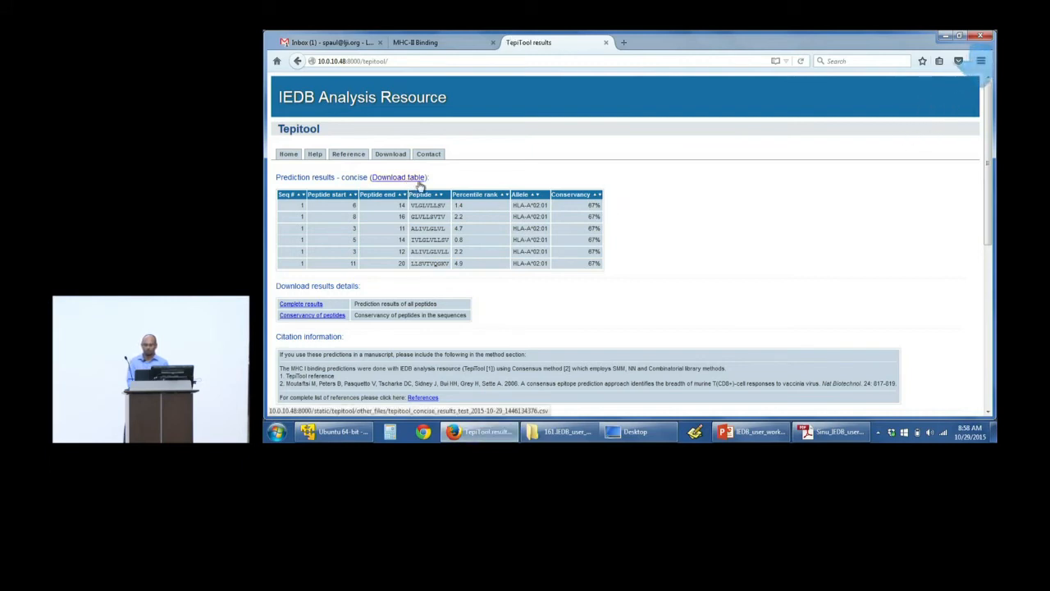
scroll(482, 185, "down", 2)
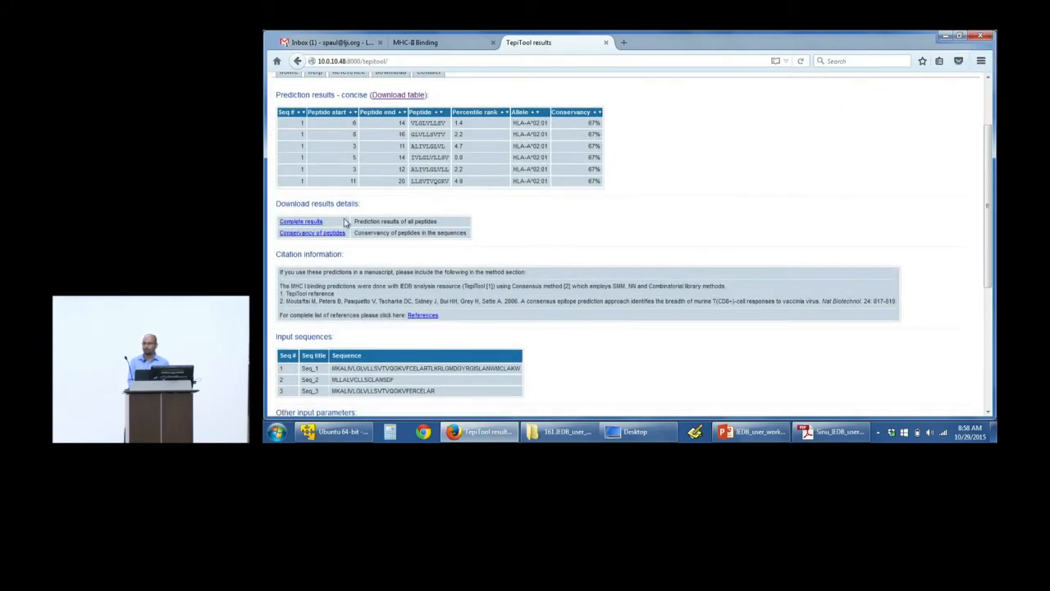
Step: Download the complete prediction results and the conservancy of peptides file from the results page
left_click(312, 227)
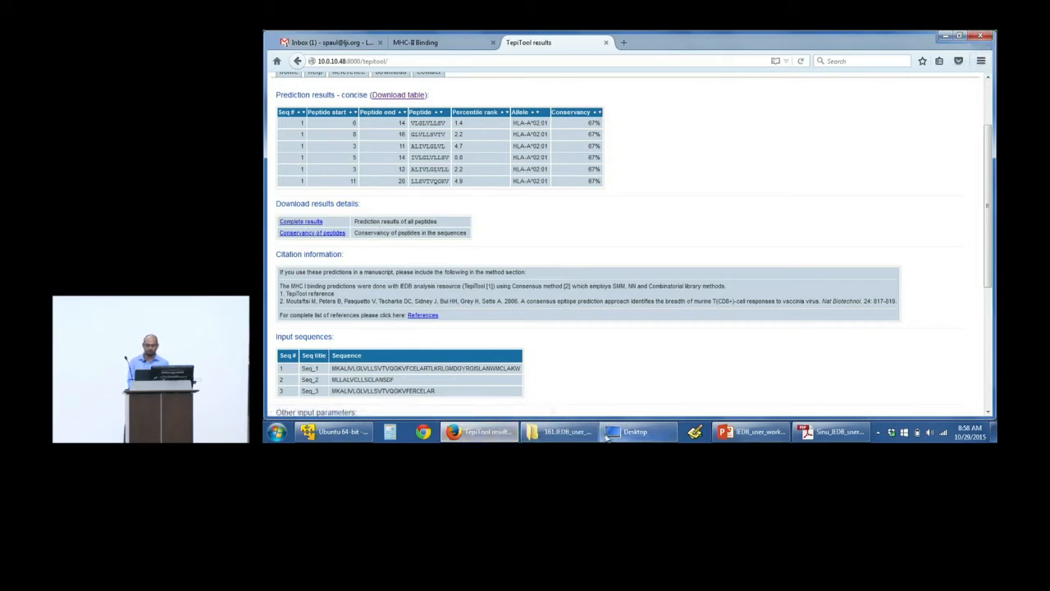
left_click(632, 432)
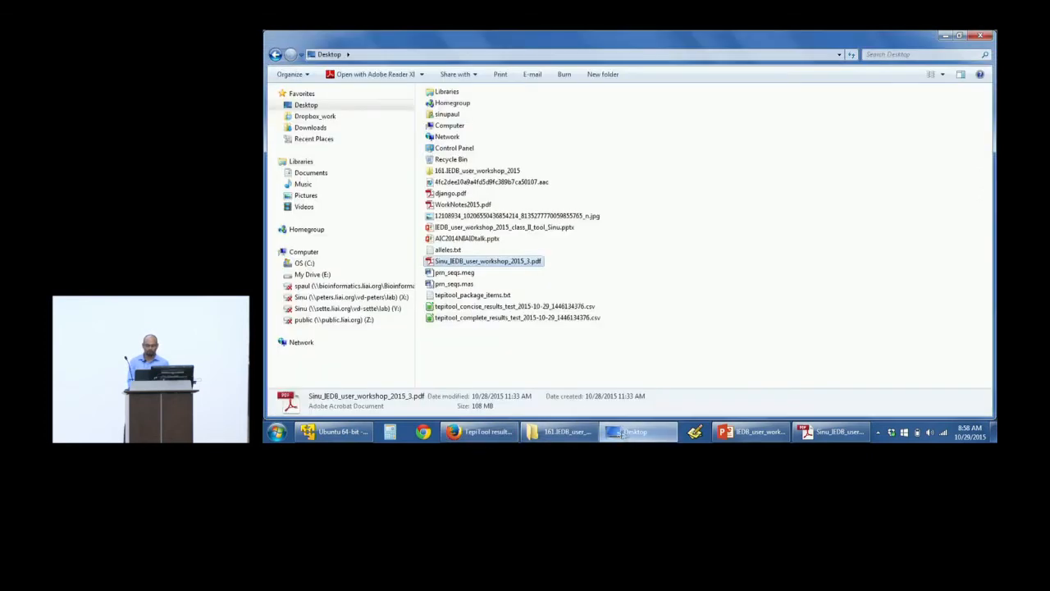
left_click(511, 319)
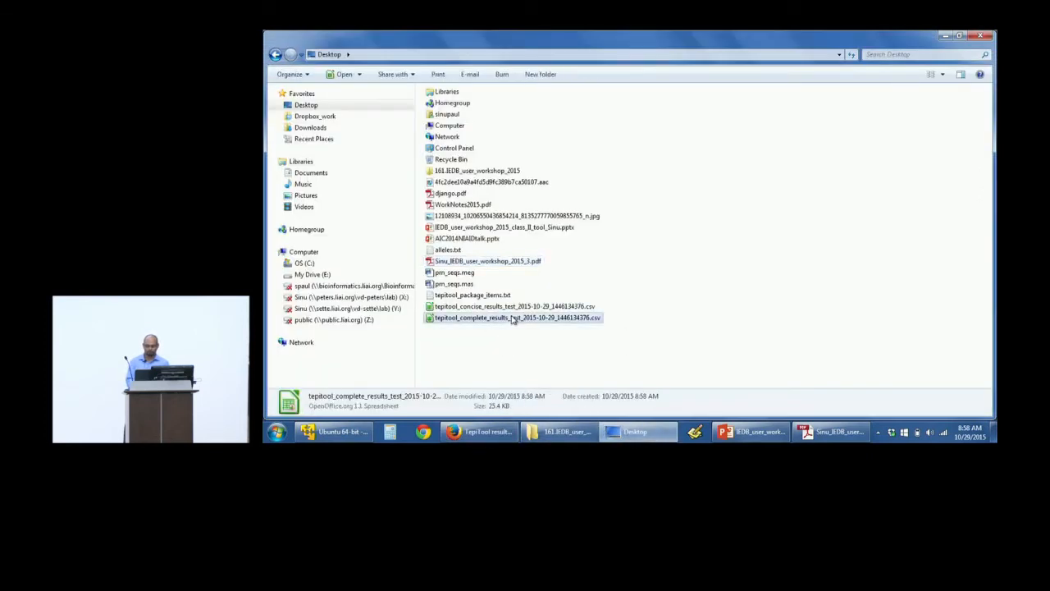
left_click(482, 432)
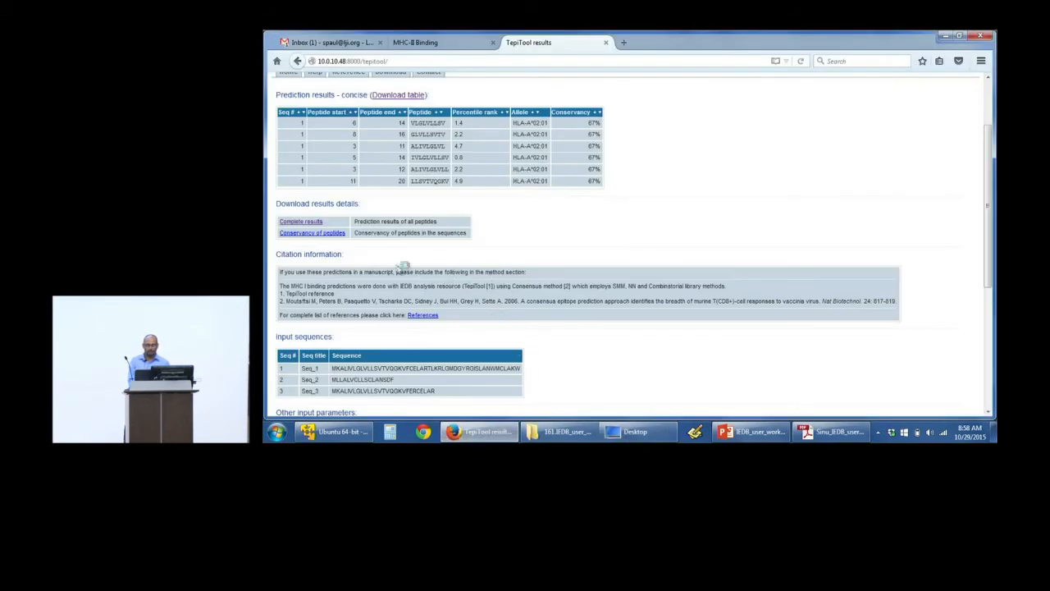
left_click(335, 236)
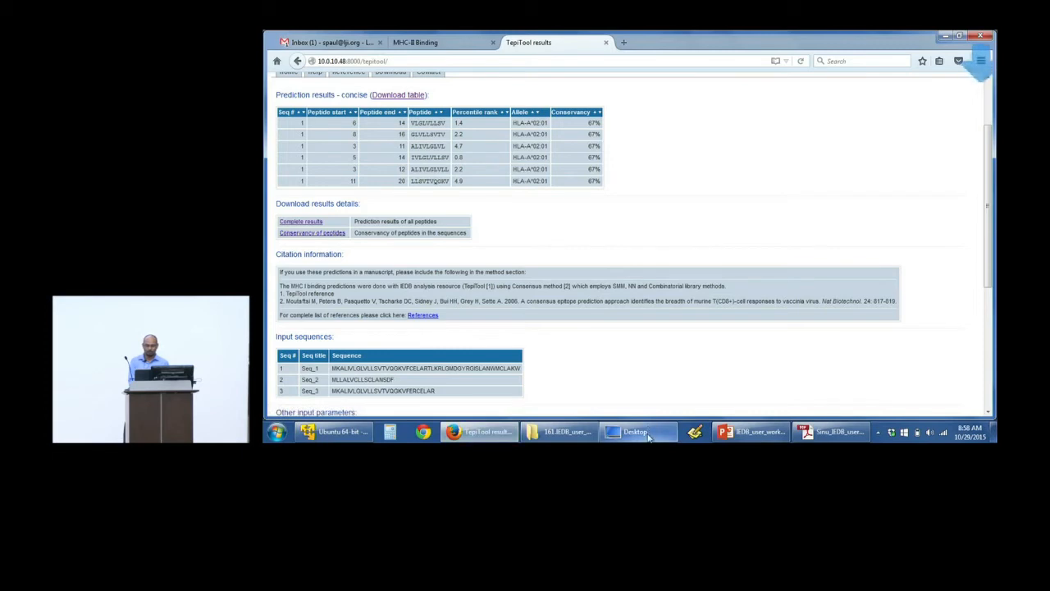
Step: Open the downloaded tepitool_complete_results CSV from the Desktop folder in LibreOffice Calc, accepting the text import settings
left_click(648, 437)
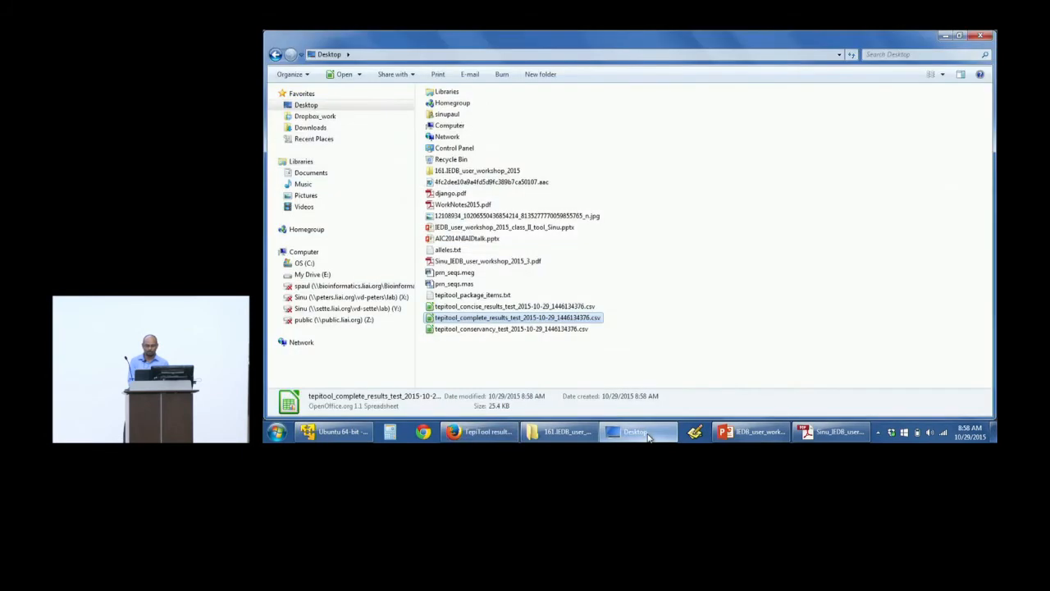
left_click(574, 320)
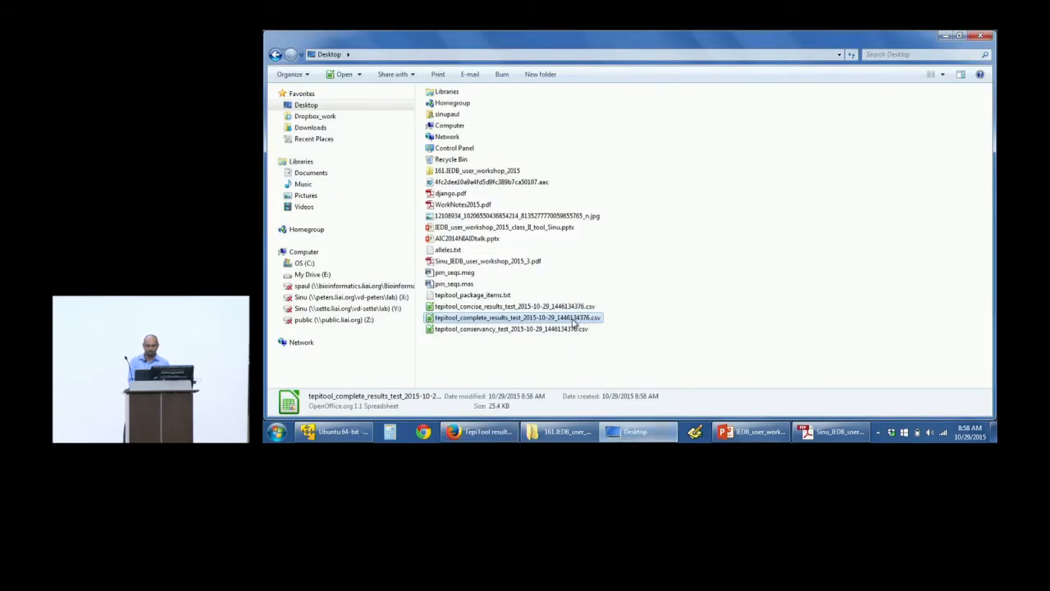
left_click(571, 432)
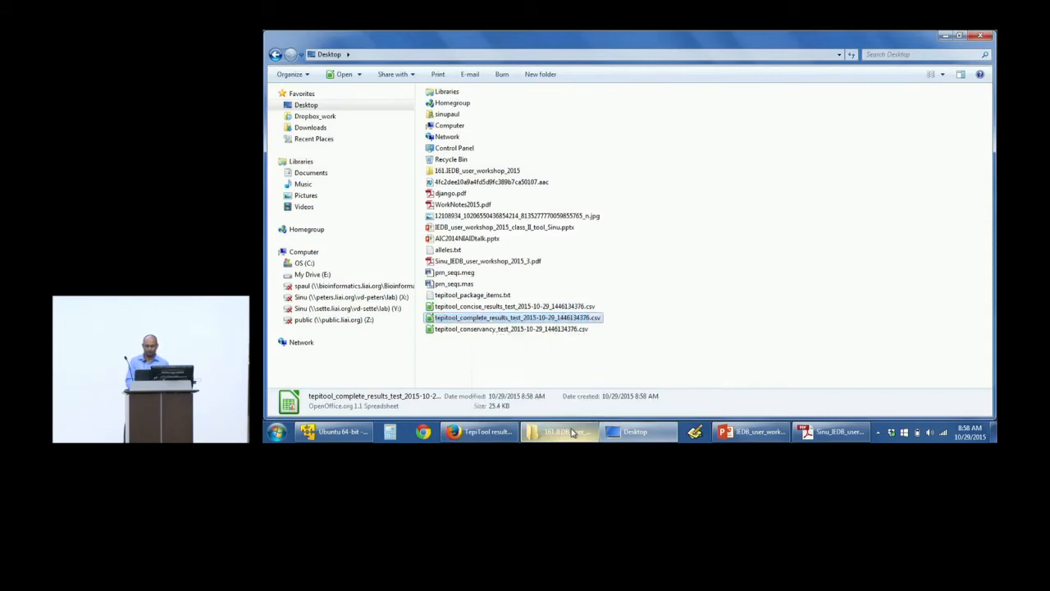
left_click(480, 431)
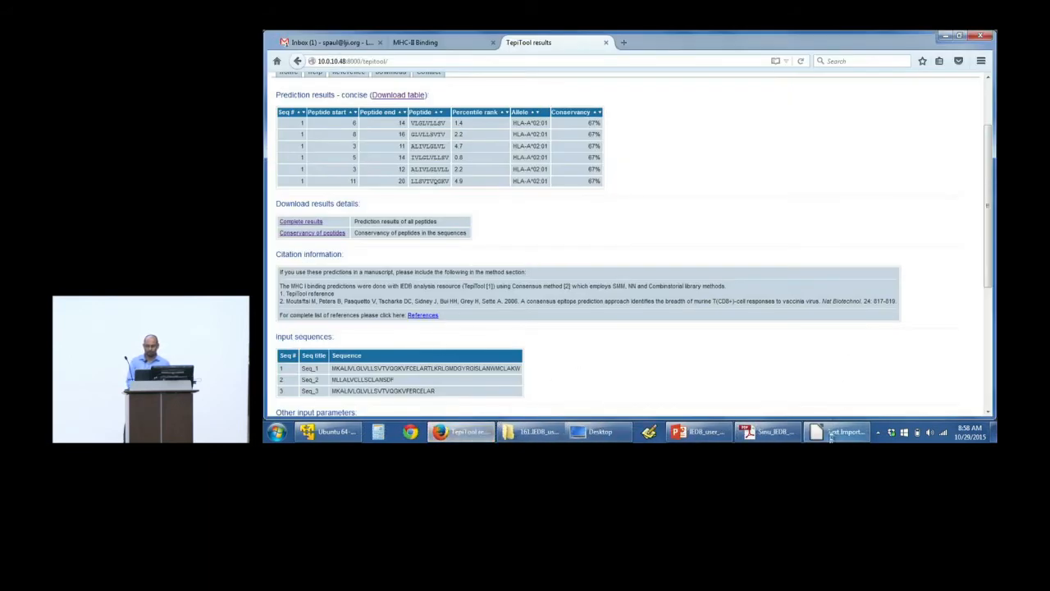
left_click(840, 431)
left_click(695, 361)
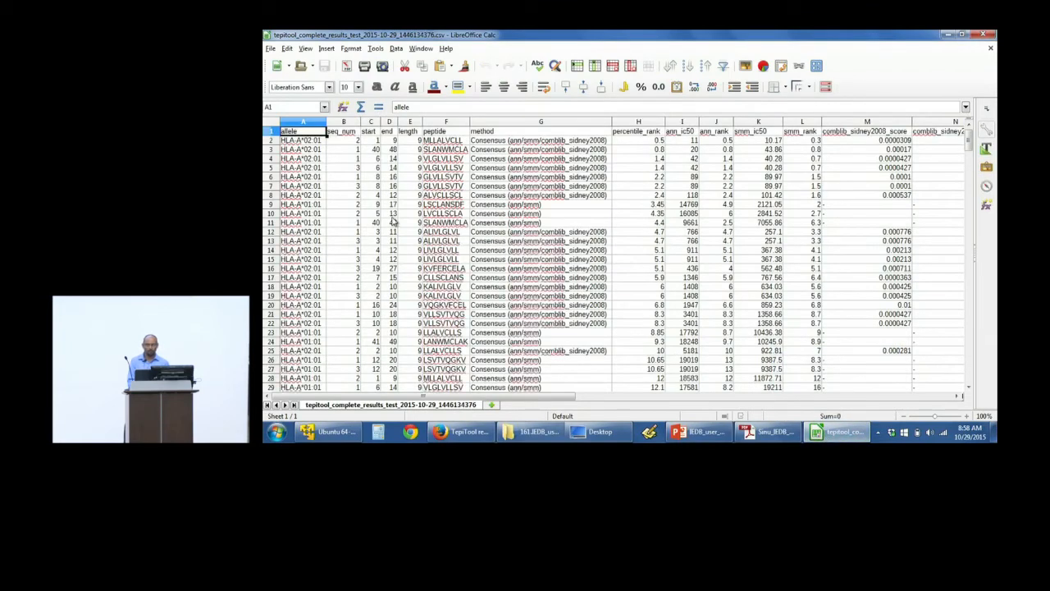
Step: Look through the complete results sheet down to its last row and return to the first cell
key("ctrl+Down")
key("ctrl+Down")
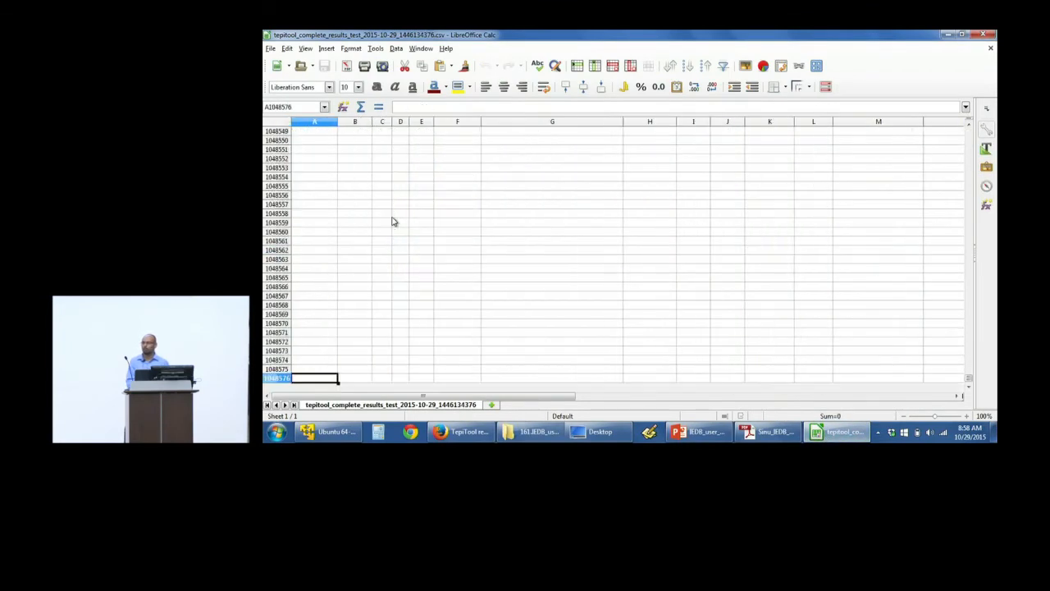
key("Up")
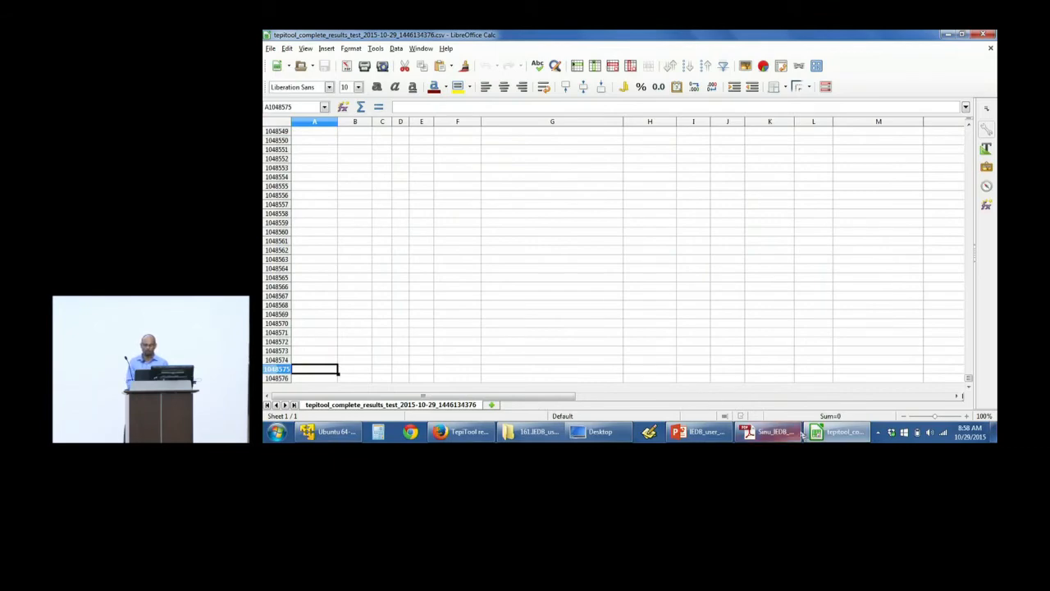
key("ctrl+Home")
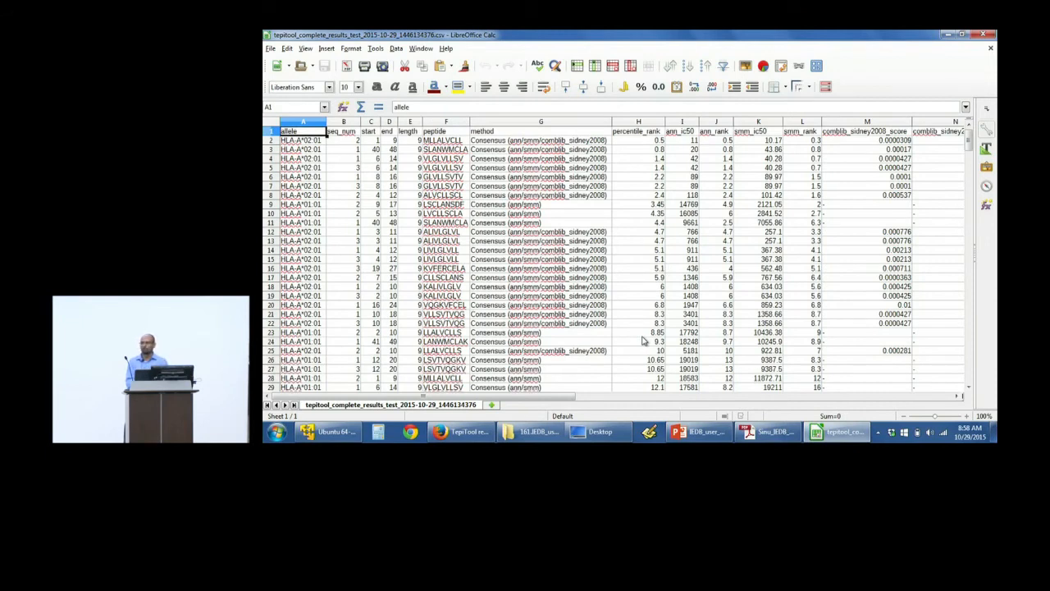
Step: Open the downloaded tepitool_conservancy CSV from the Desktop folder in LibreOffice Calc, accepting the text import settings
left_click(463, 432)
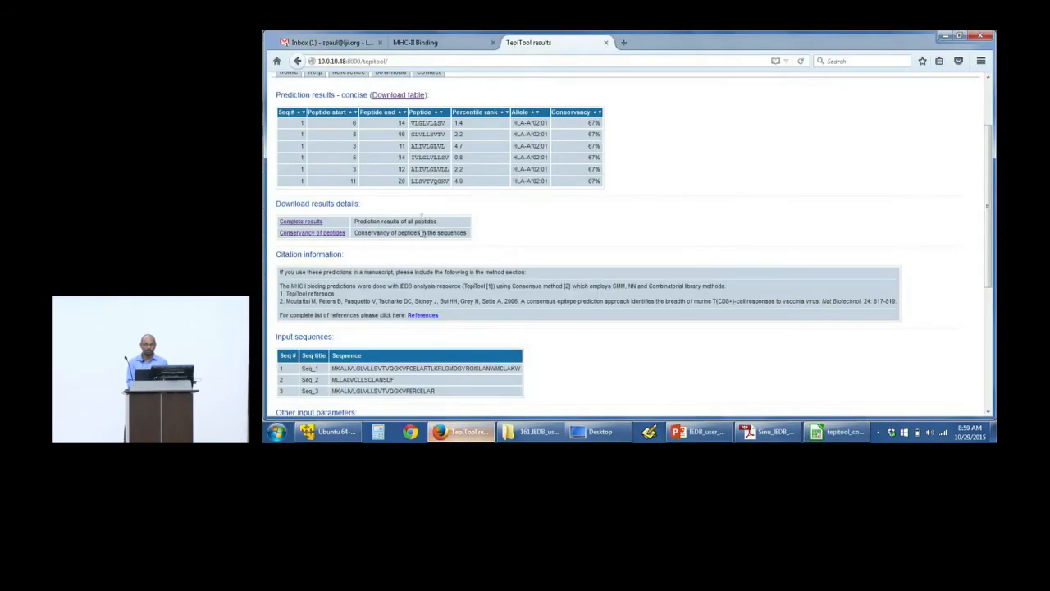
left_click(594, 432)
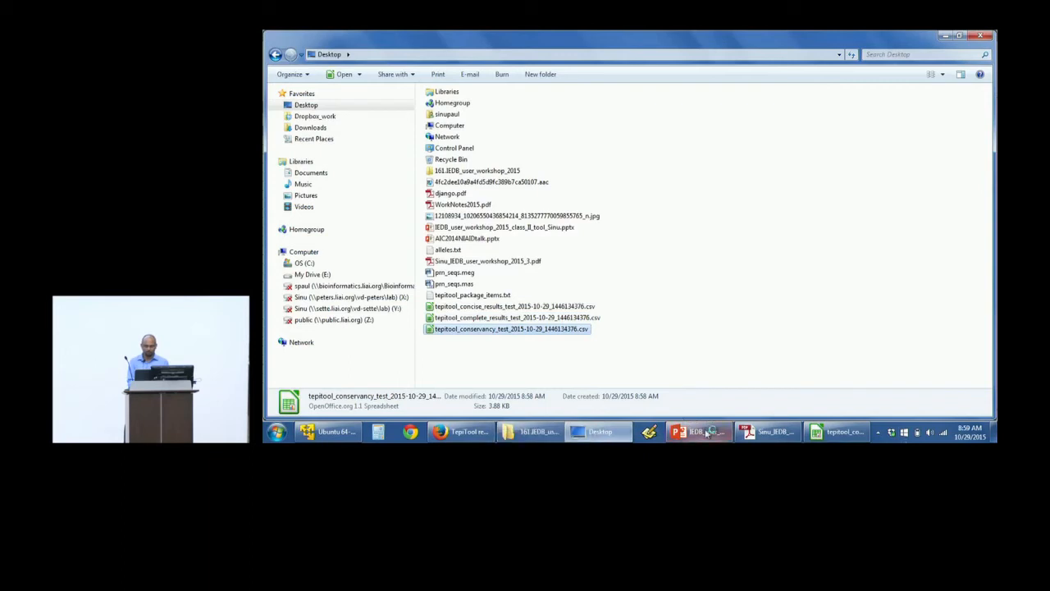
left_click(492, 435)
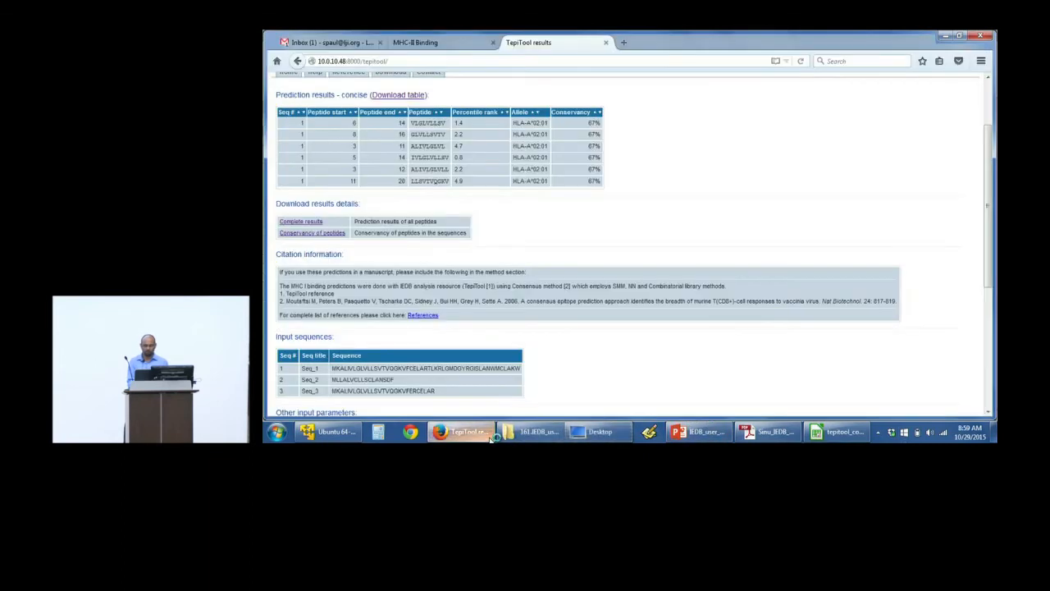
left_click(833, 431)
left_click(693, 360)
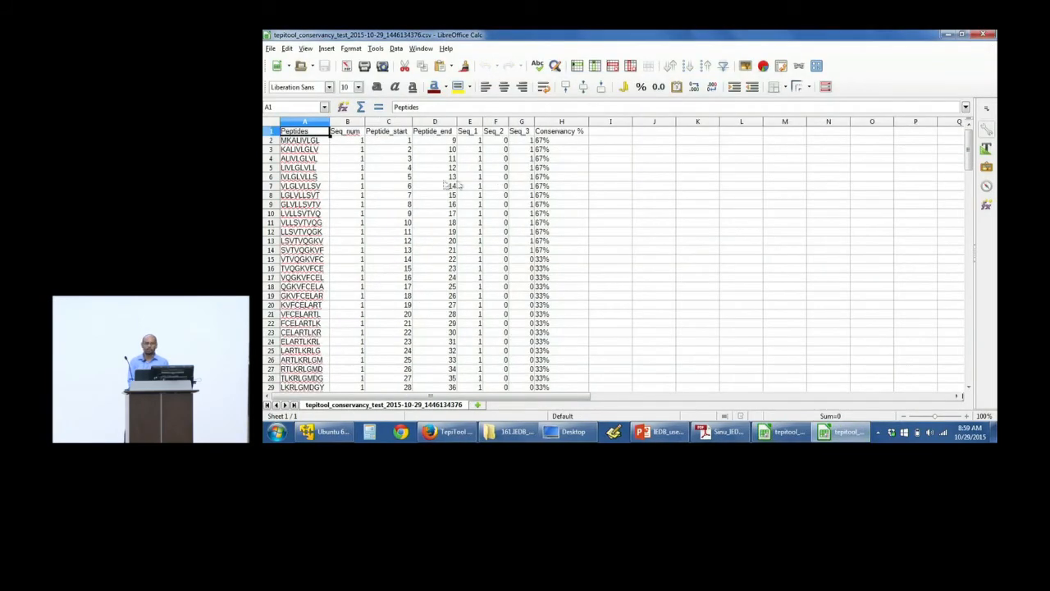
Step: Examine the first peptide's row in the conservancy sheet: its end position, presence in Seq_1 to Seq_3, and conservancy percentage
left_click(314, 142)
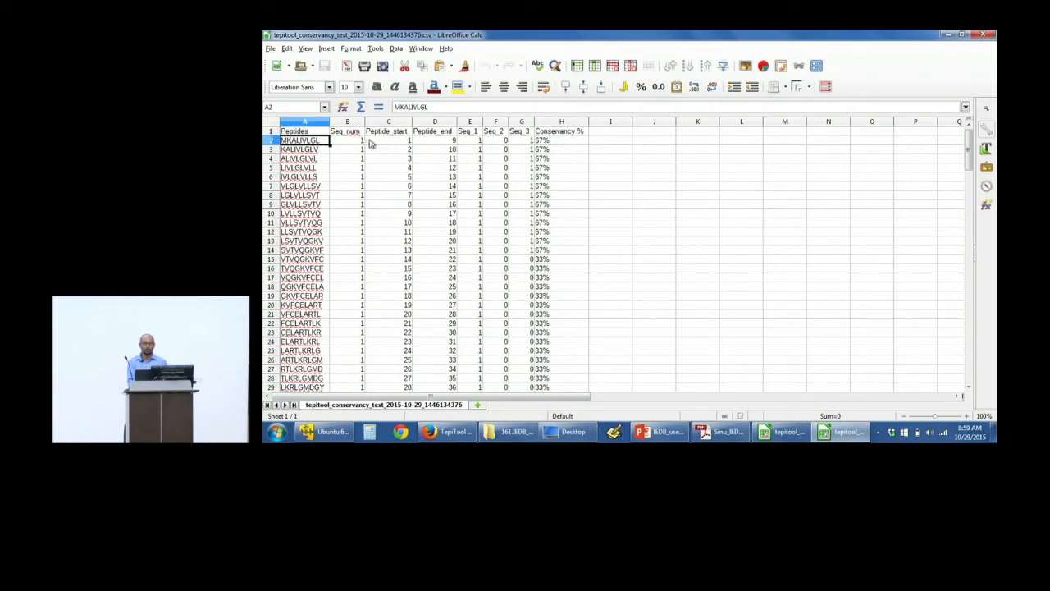
left_click(440, 142)
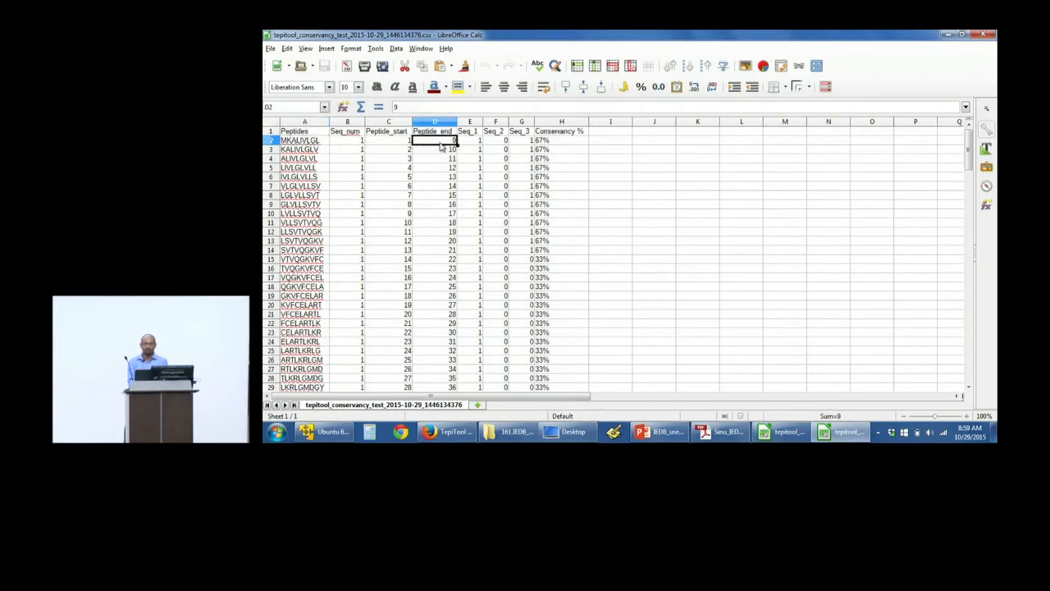
left_click(480, 141)
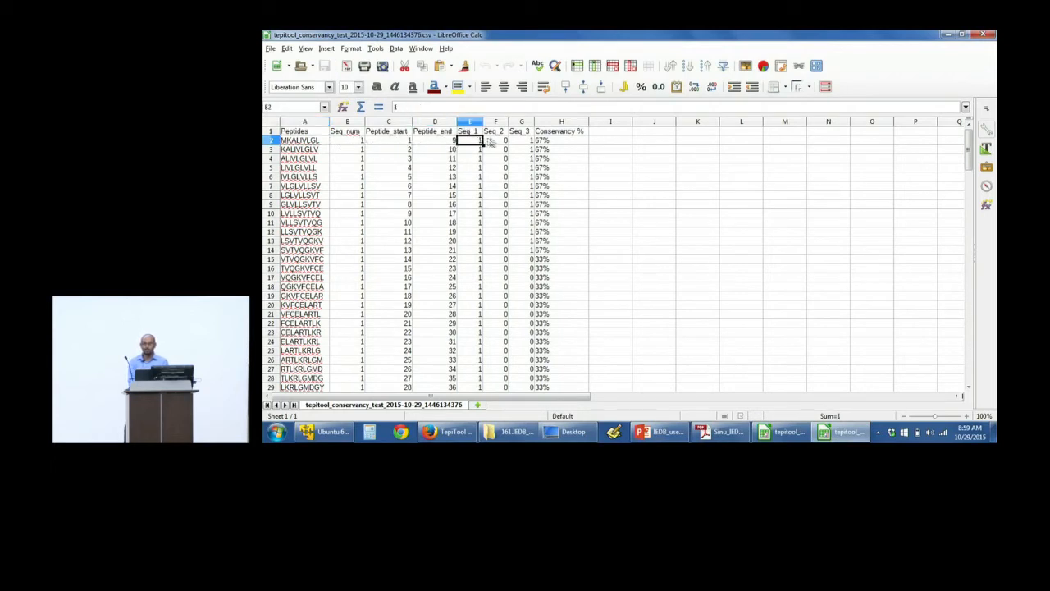
left_click_drag(489, 142, 516, 142)
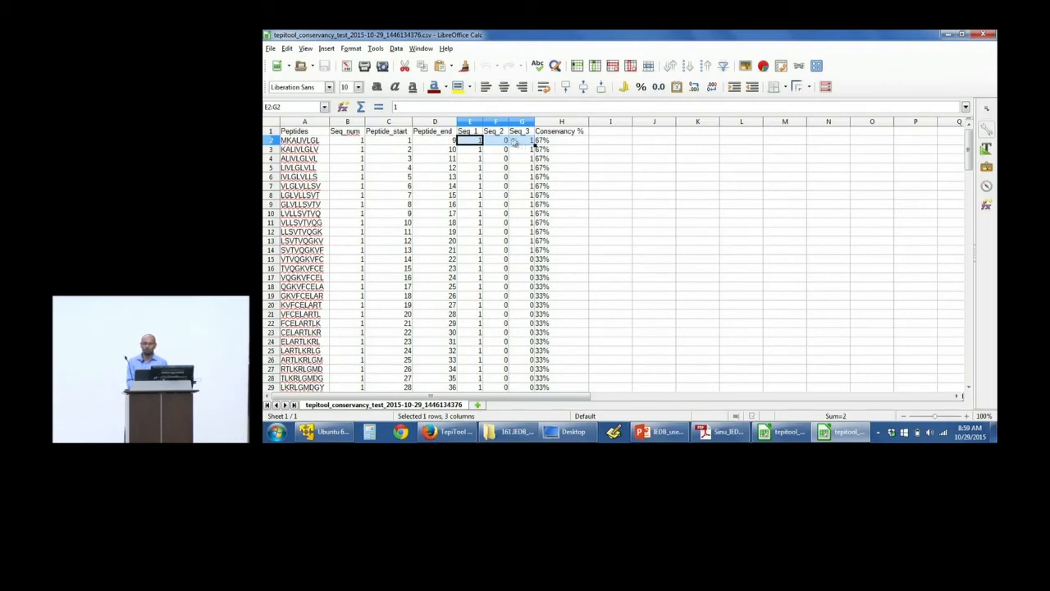
left_click(311, 141)
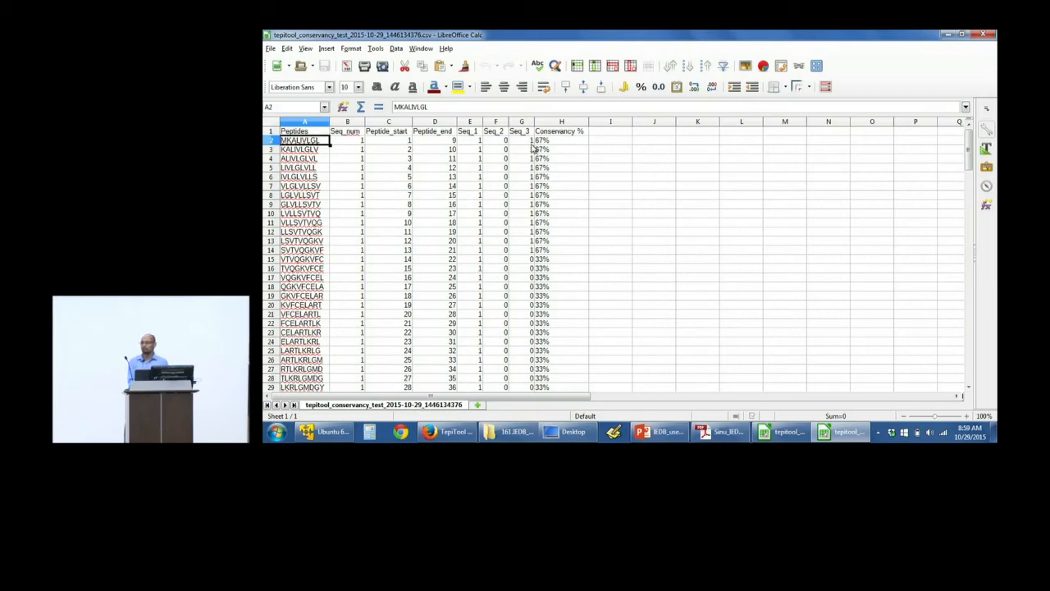
left_click(555, 143)
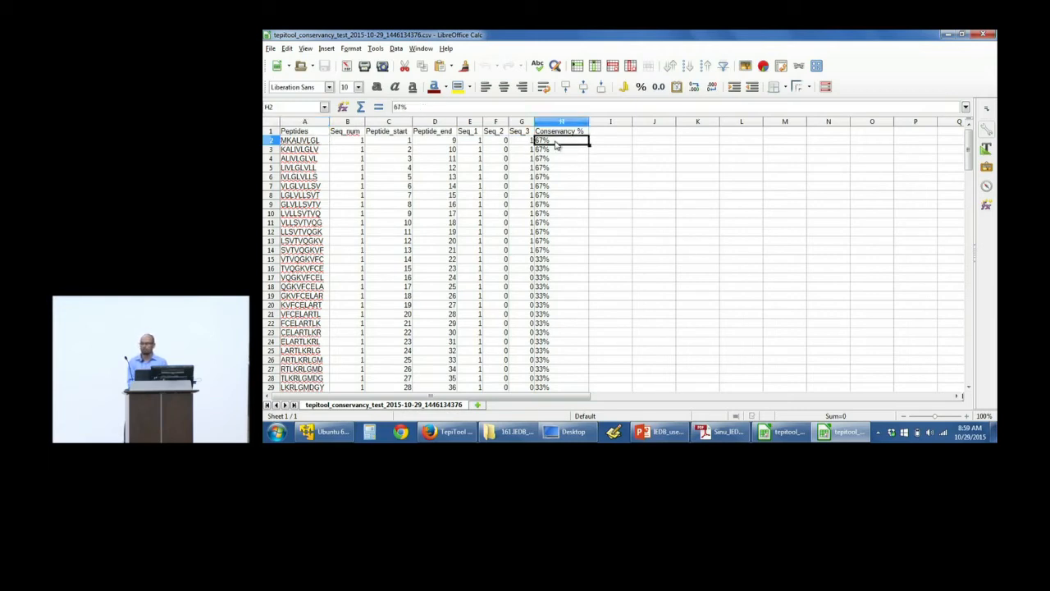
Step: Switch back to the TepiTool results in Firefox and review the citation information, input sequences and other input parameters
left_click(447, 432)
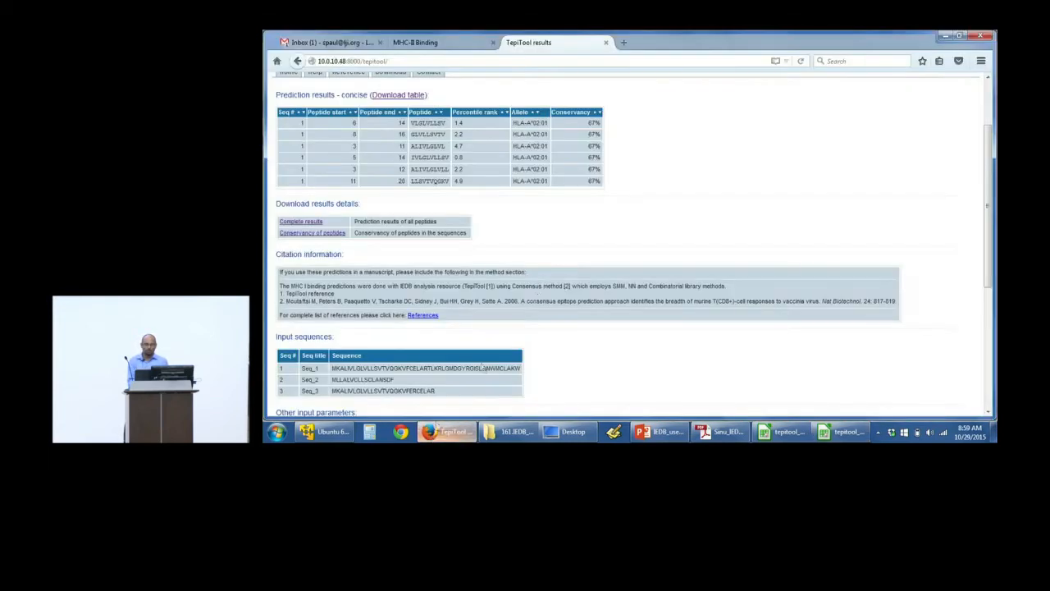
scroll(573, 259, "down", 2)
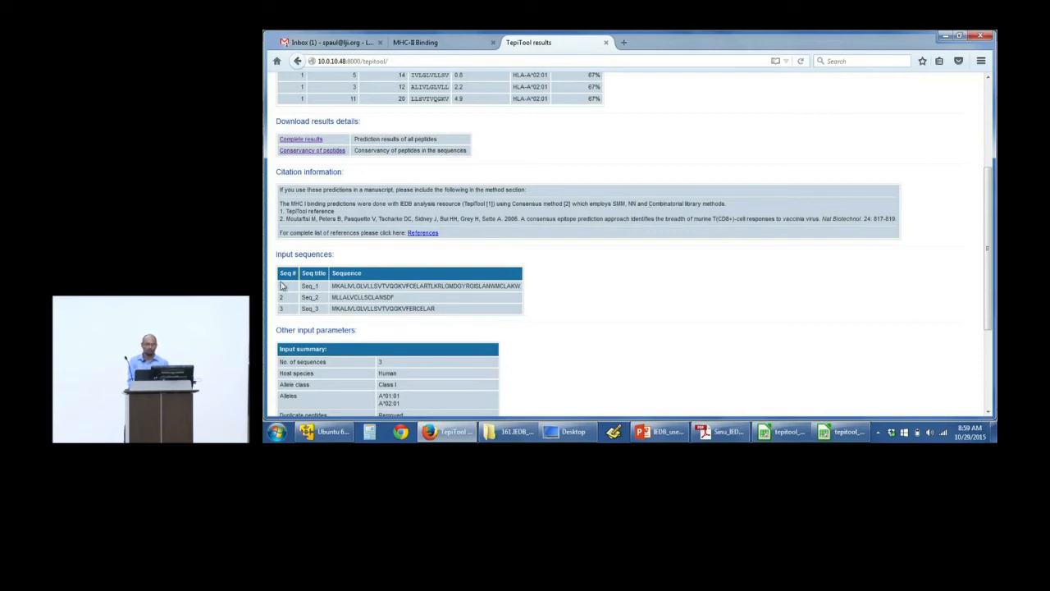
scroll(308, 283, "down", 1)
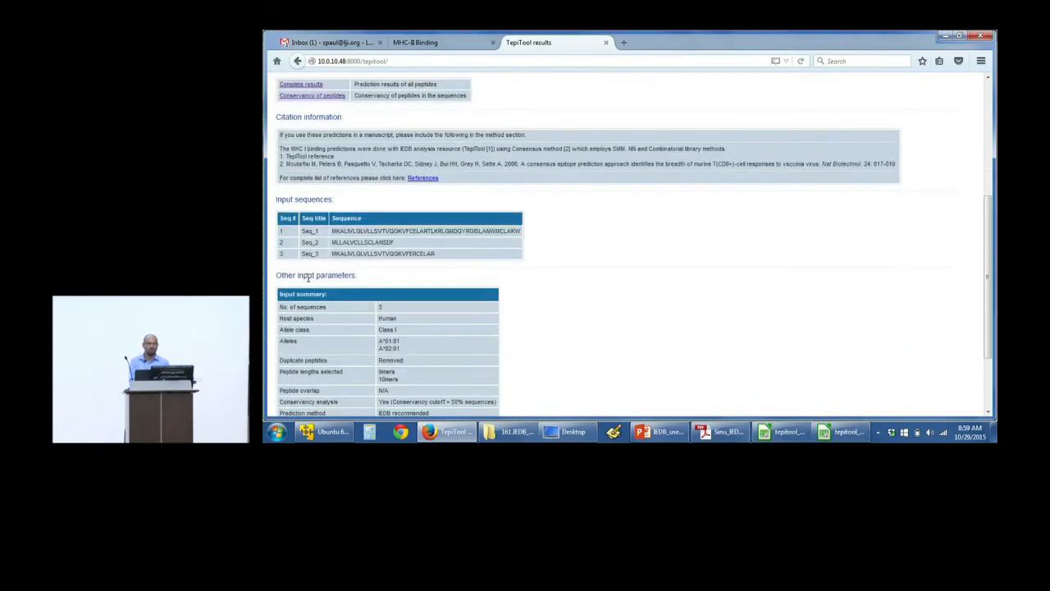
scroll(643, 293, "down", 2)
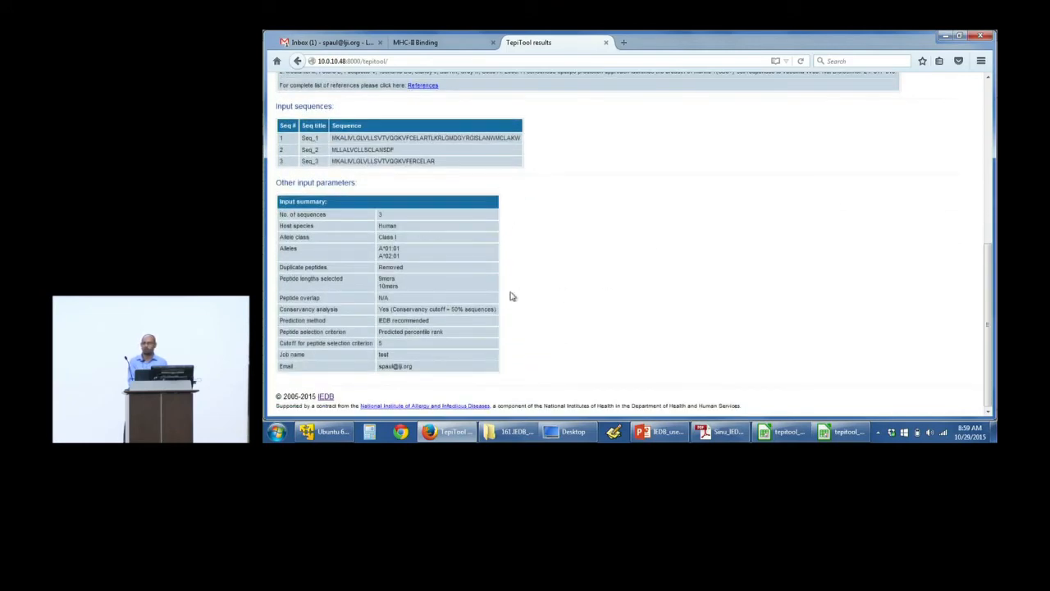
scroll(510, 296, "up", 7)
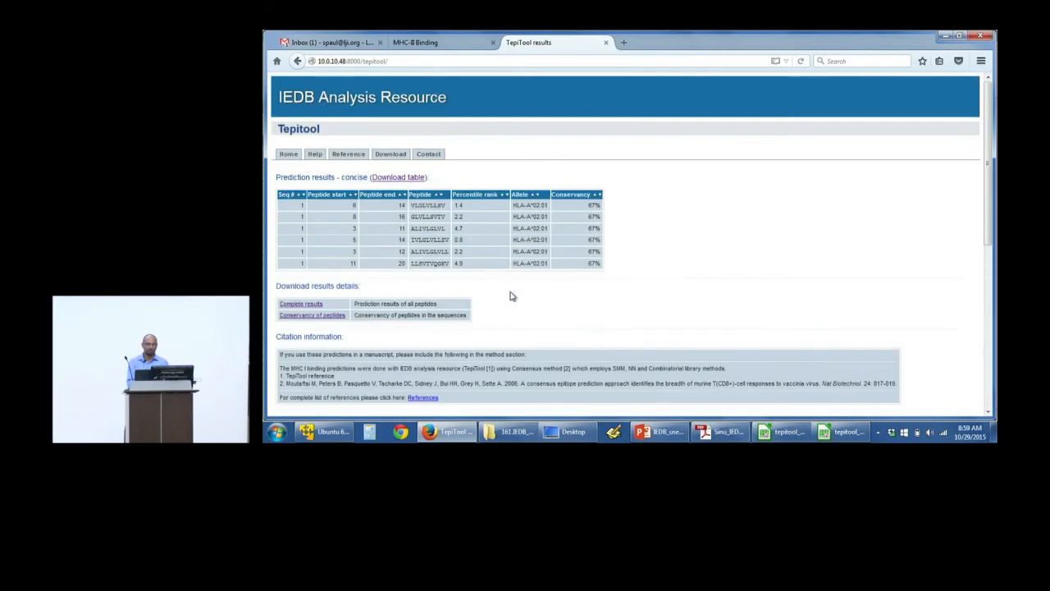
Step: Start a new prediction with the same three sequences, set human Class II, and look over the allele selection options
left_click(288, 155)
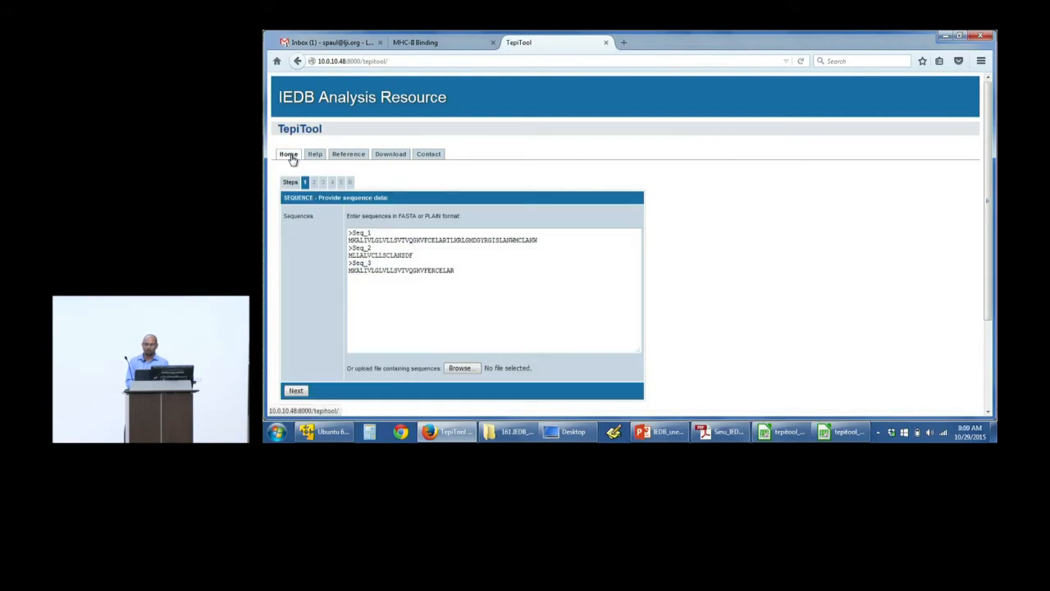
left_click(294, 392)
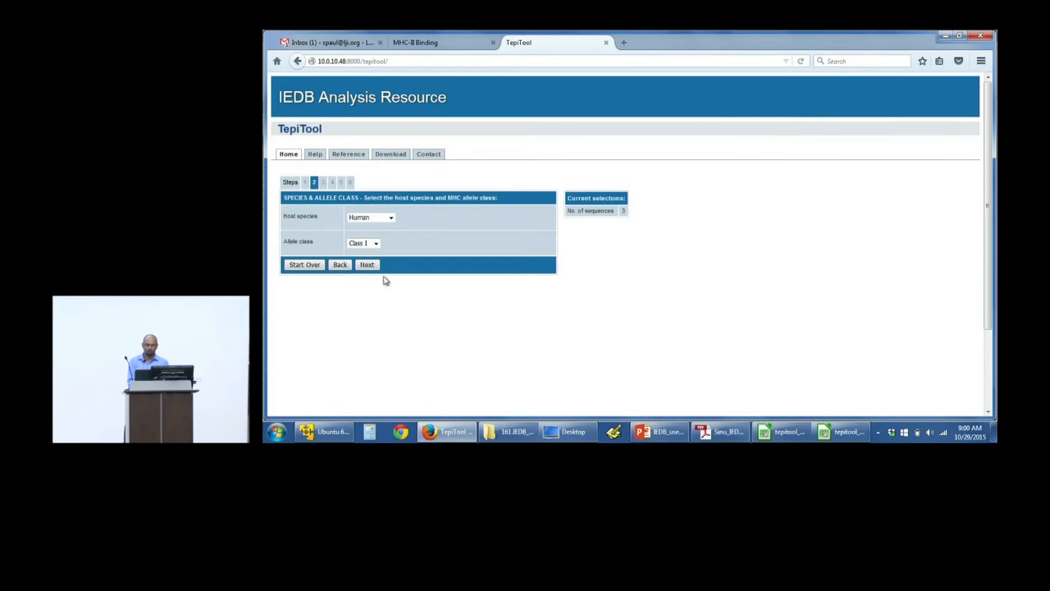
left_click(369, 244)
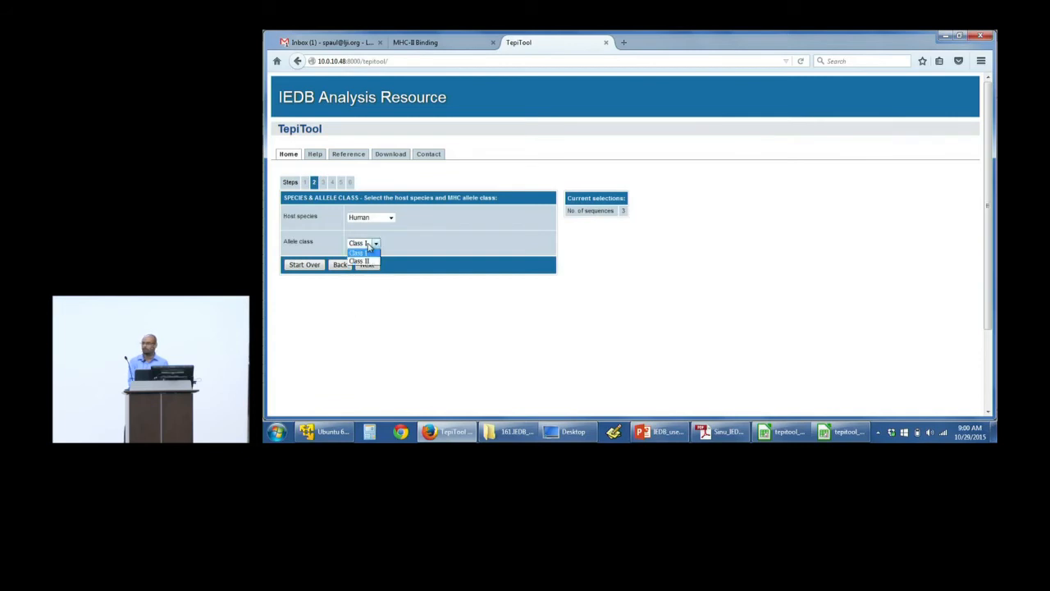
left_click(367, 261)
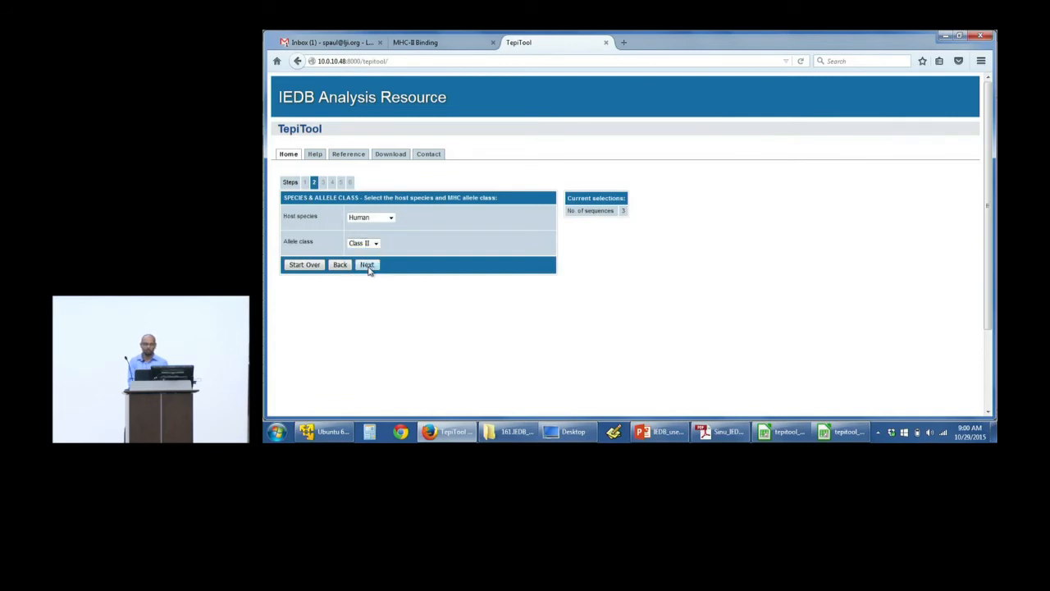
left_click(367, 264)
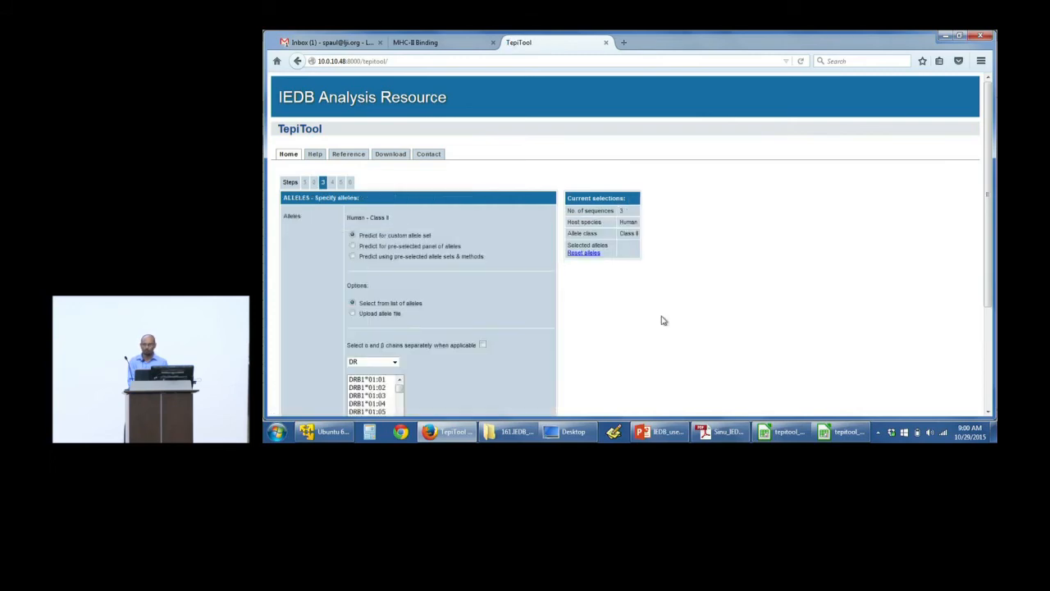
scroll(741, 309, "down", 3)
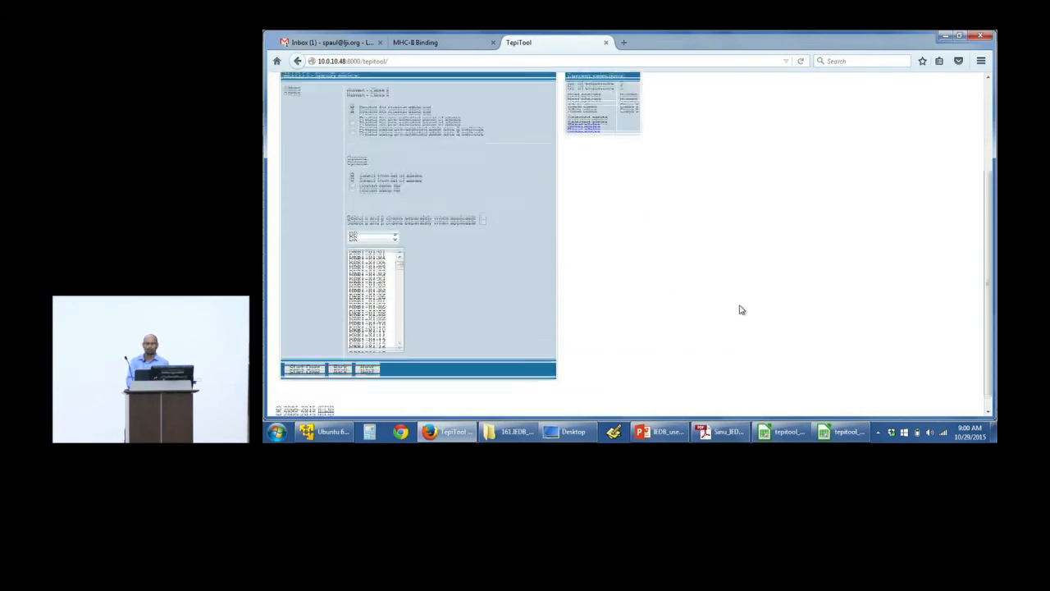
scroll(740, 310, "up", 1)
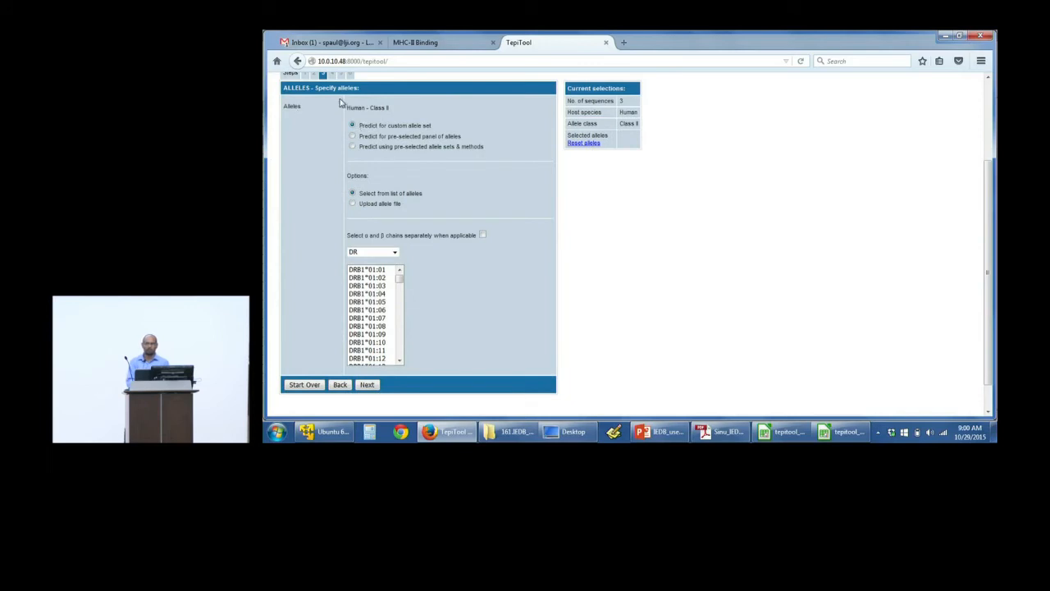
Step: Try the option to upload an allele file for the custom allele set, returning to selection from the list of alleles
scroll(336, 100, "up", 1)
scroll(341, 100, "down", 1)
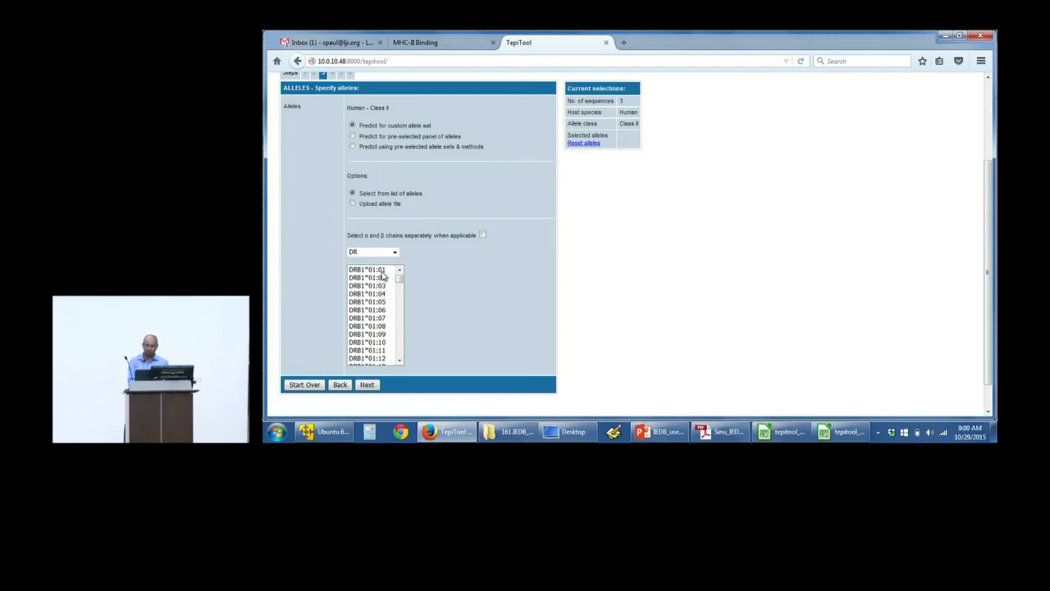
left_click(352, 204)
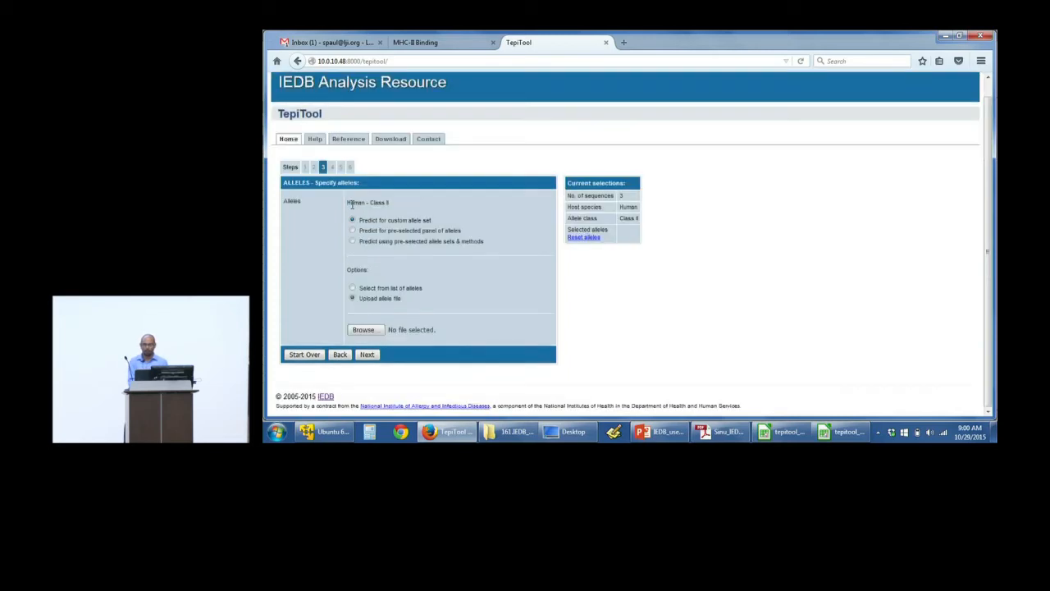
left_click(352, 289)
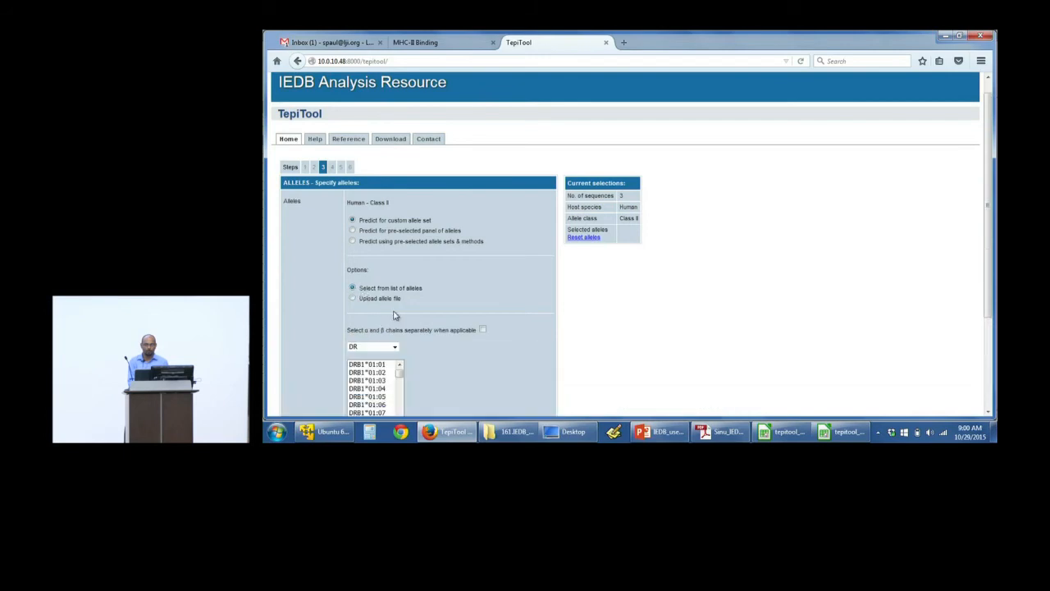
Step: Select the DR alleles DRB1*01:01 and DRB1*01:02 for the custom allele set
left_click_drag(987, 233, 992, 273)
left_click(393, 291)
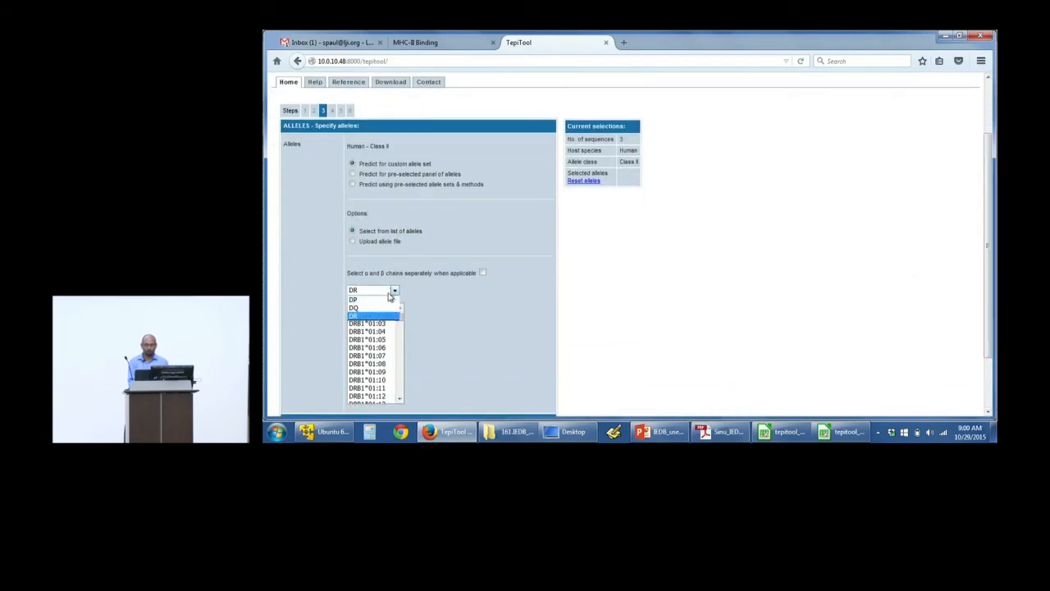
left_click(386, 316)
left_click(377, 308)
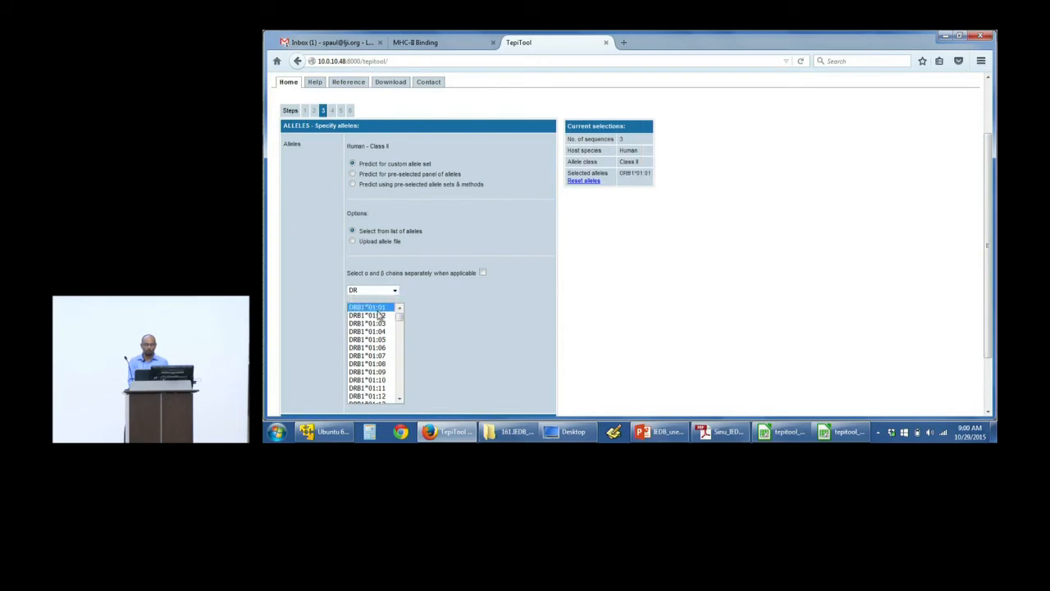
left_click(379, 315)
left_click(376, 307, "ctrl")
Step: Add the DP alleles DPA1*01:03/DPB1*02:01 and DPA1*02:01/DPB1*01:01, and the DQ allele DQA1*03:01/DQB1*03:02, to the selection
left_click(394, 291)
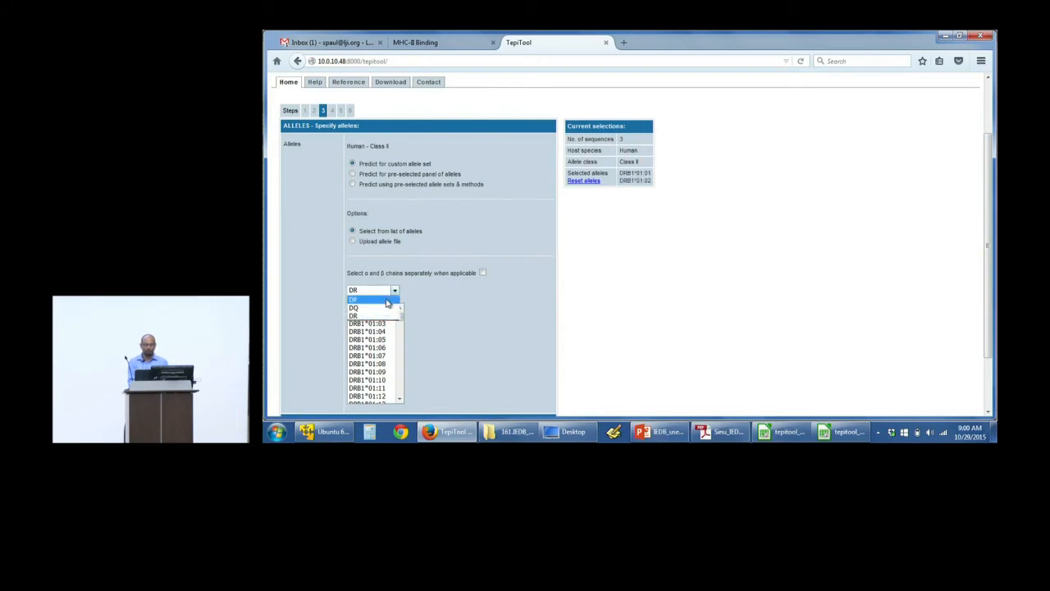
left_click(388, 300)
left_click(386, 315)
left_click(387, 323, "ctrl")
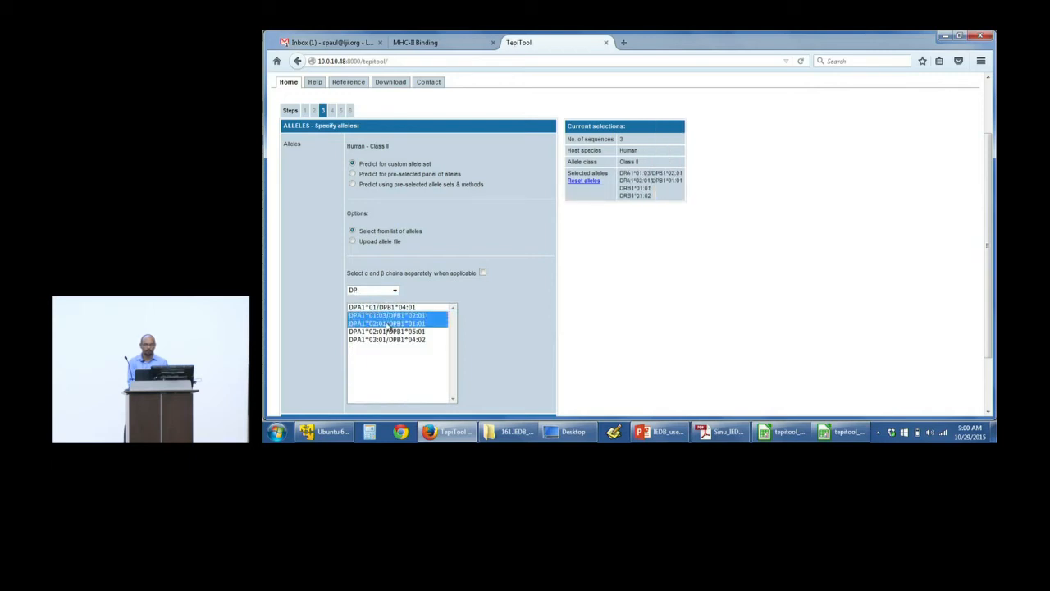
left_click(394, 291)
left_click(377, 307)
left_click(387, 323)
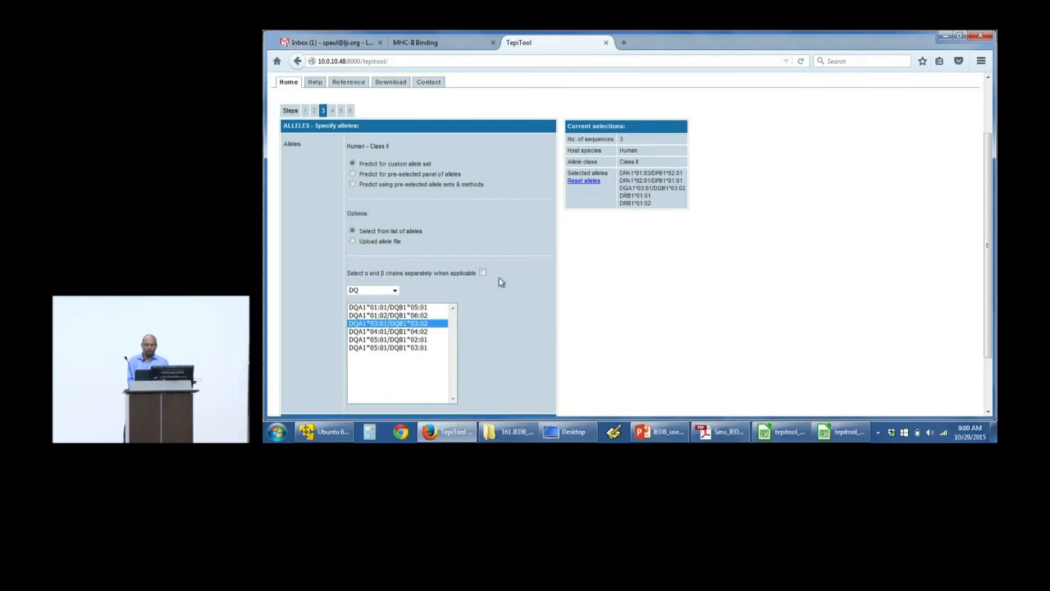
Step: Enable separate selection of α and β chains and add the DP combination DPA1*04:01/DPB1*107:01
left_click(483, 274)
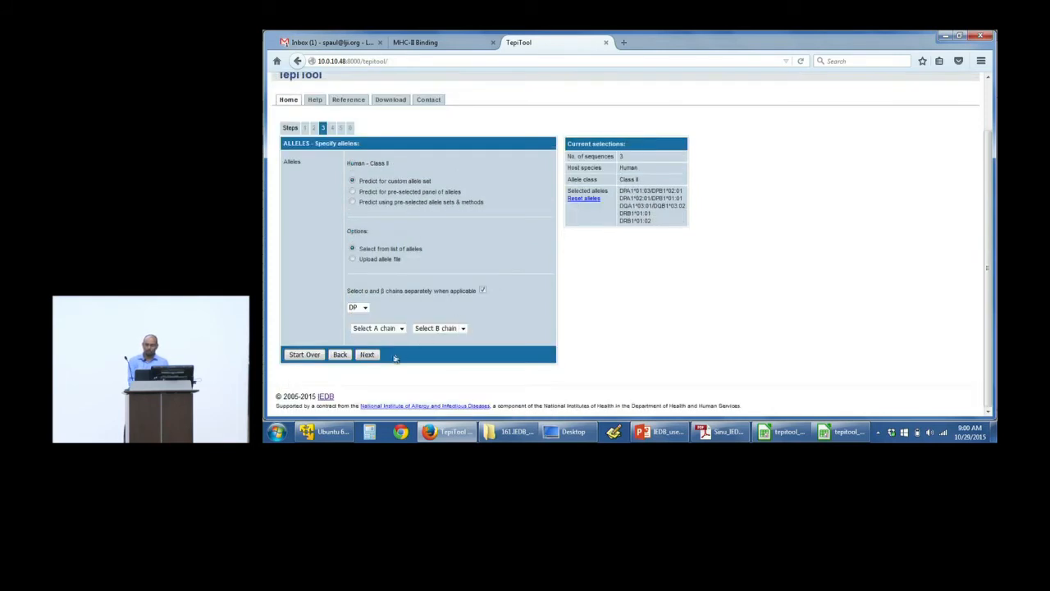
left_click(391, 328)
left_click(390, 318)
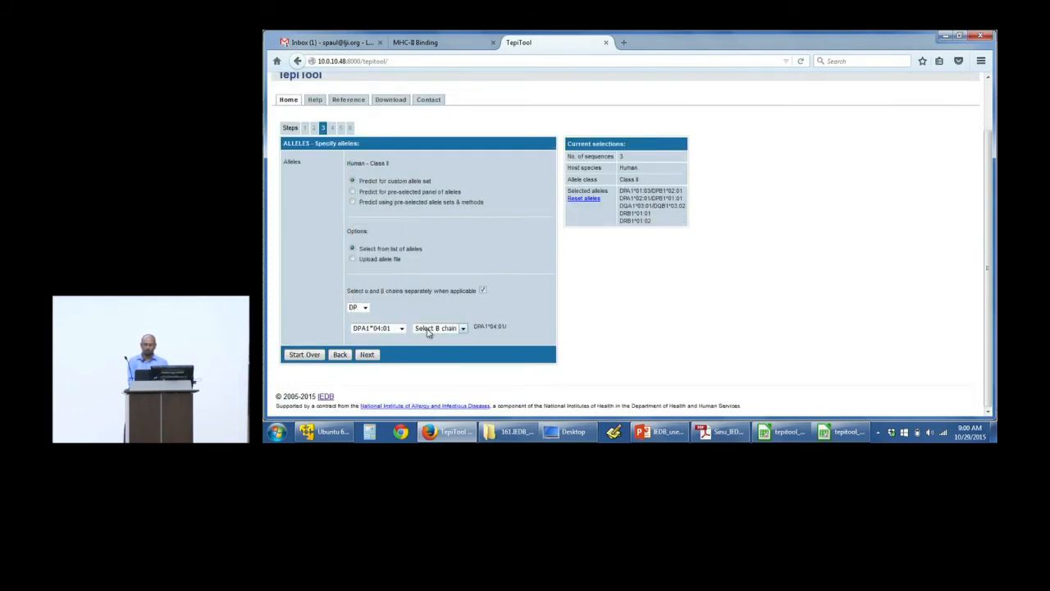
left_click(435, 330)
left_click(434, 310)
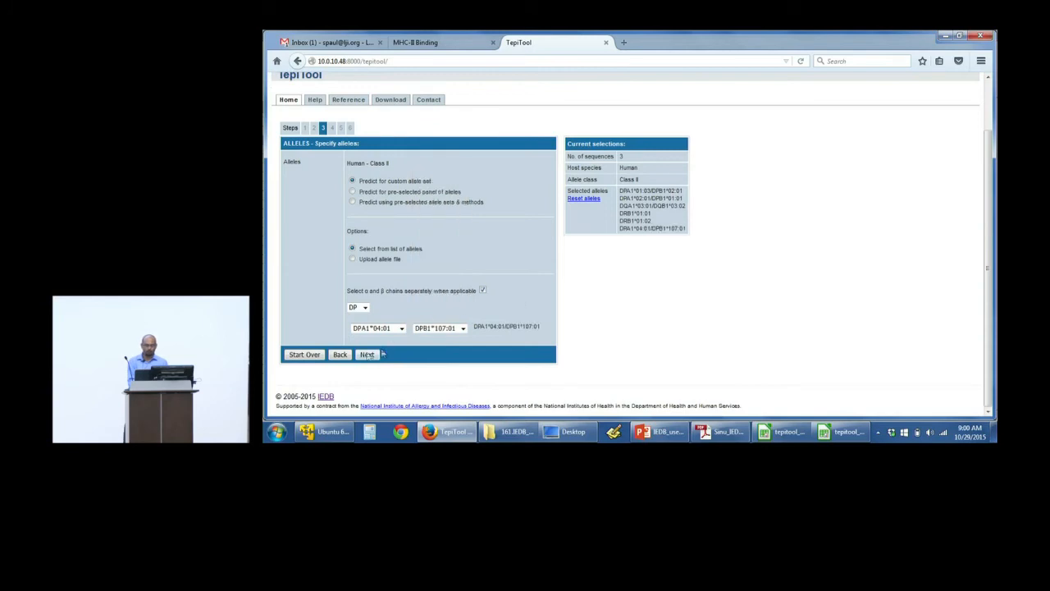
Step: Reset the selected alleles, disable separate chain selection, and select DR alleles DRB1*01:01 and DRB1*01:02 again
left_click(584, 199)
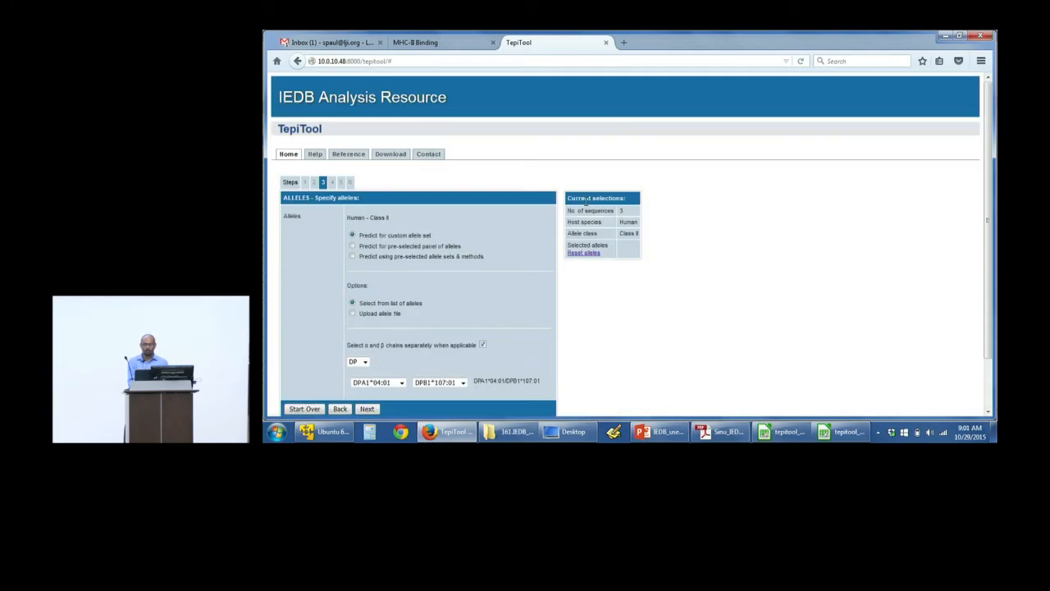
left_click(483, 344)
left_click(392, 361)
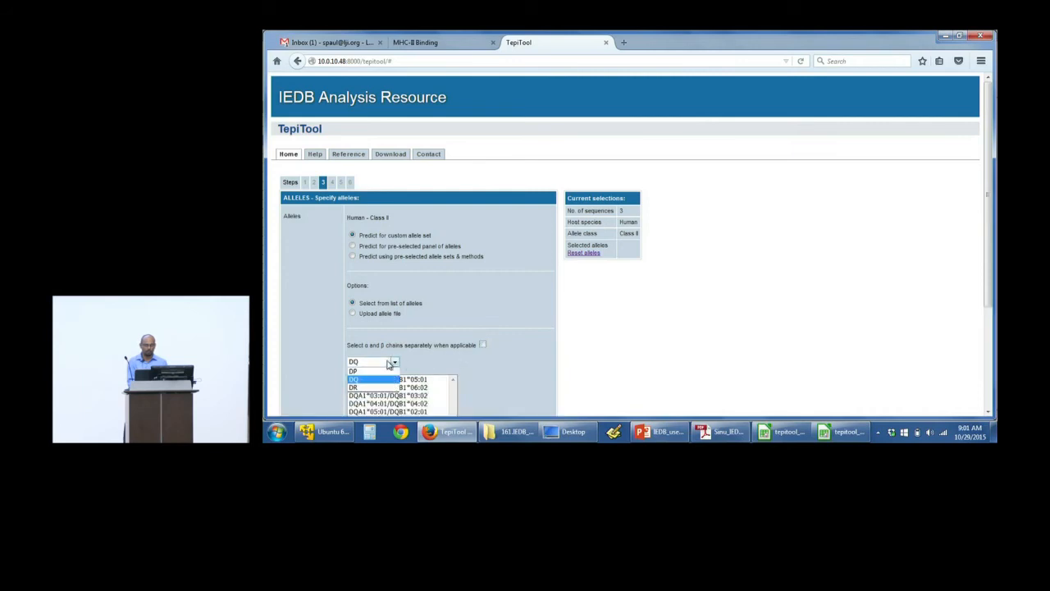
left_click(386, 387)
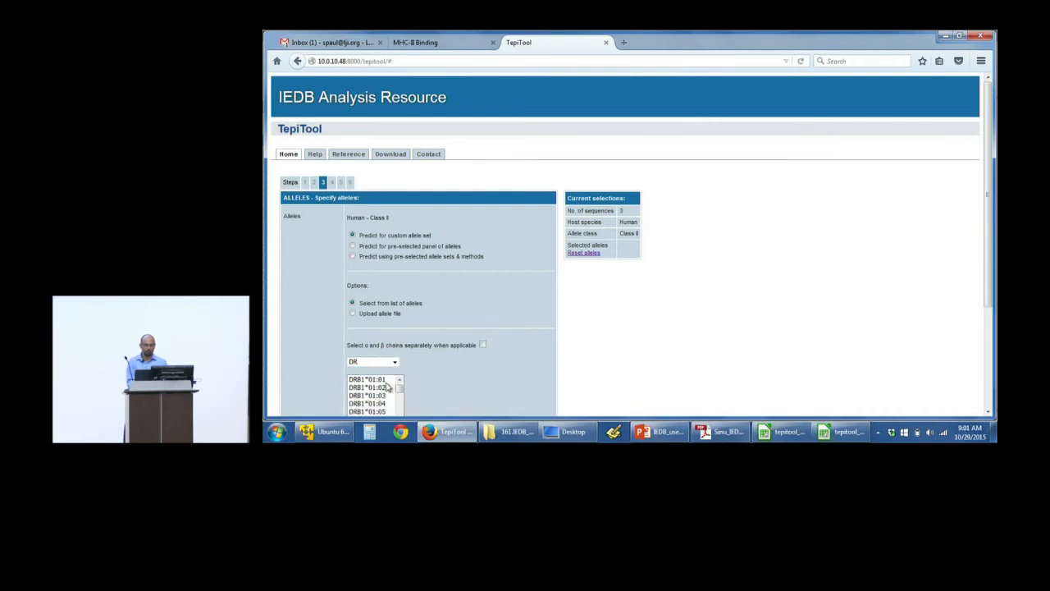
left_click(387, 380)
left_click(383, 388, "ctrl")
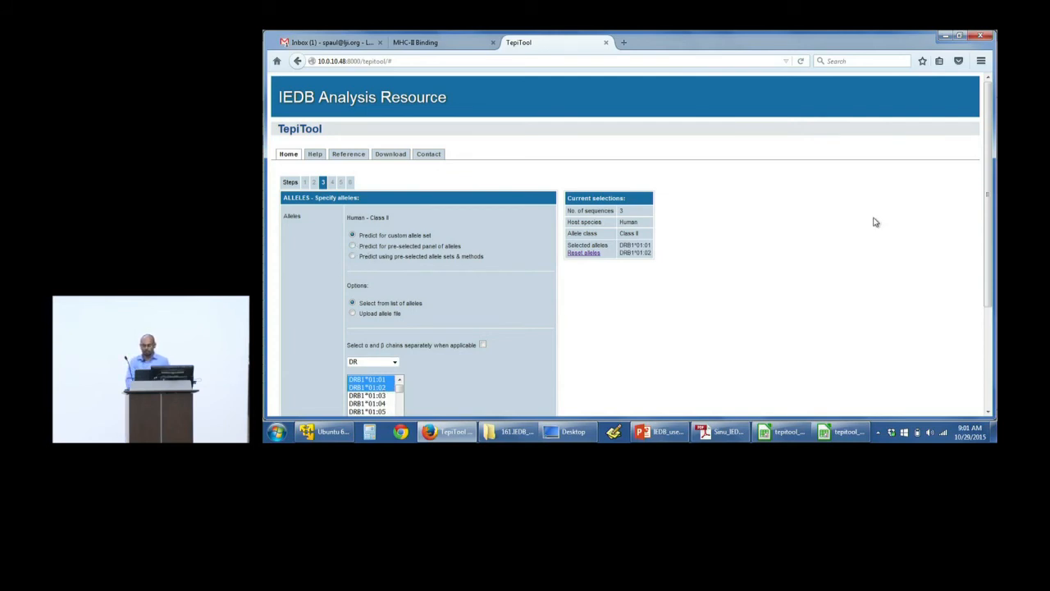
Step: Try the pre-selected panel of 26 most frequent alleles and deselect all DP and all DQ alleles
scroll(875, 221, "down", 2)
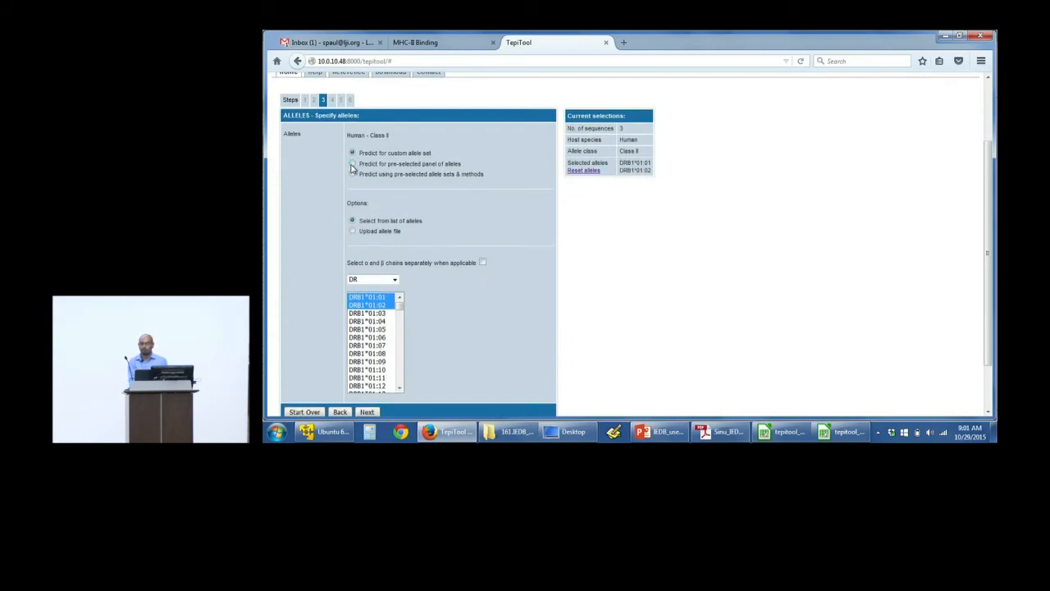
left_click(353, 165)
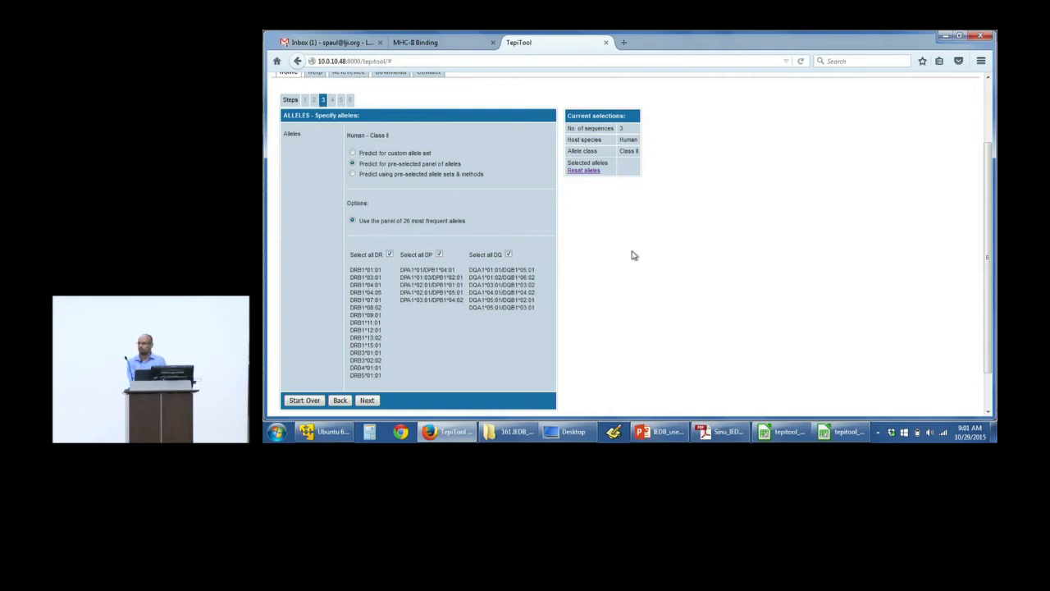
left_click(440, 255)
left_click(509, 254)
Step: Try the pre-selected allele sets and methods, comparing the 7-allele method with the 26-allele panel for promiscuous binding
left_click(357, 174)
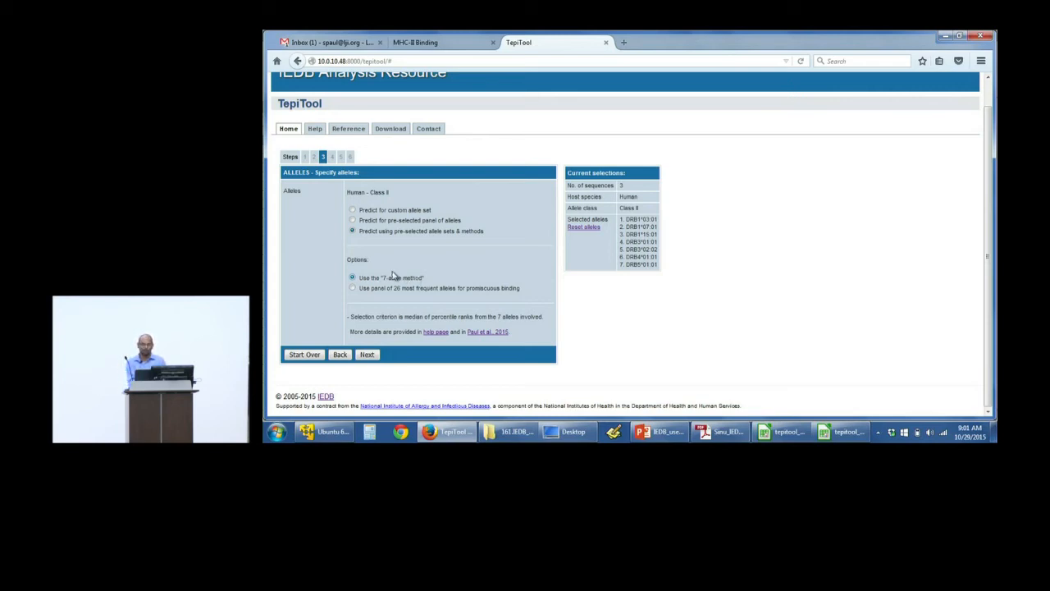
left_click(353, 288)
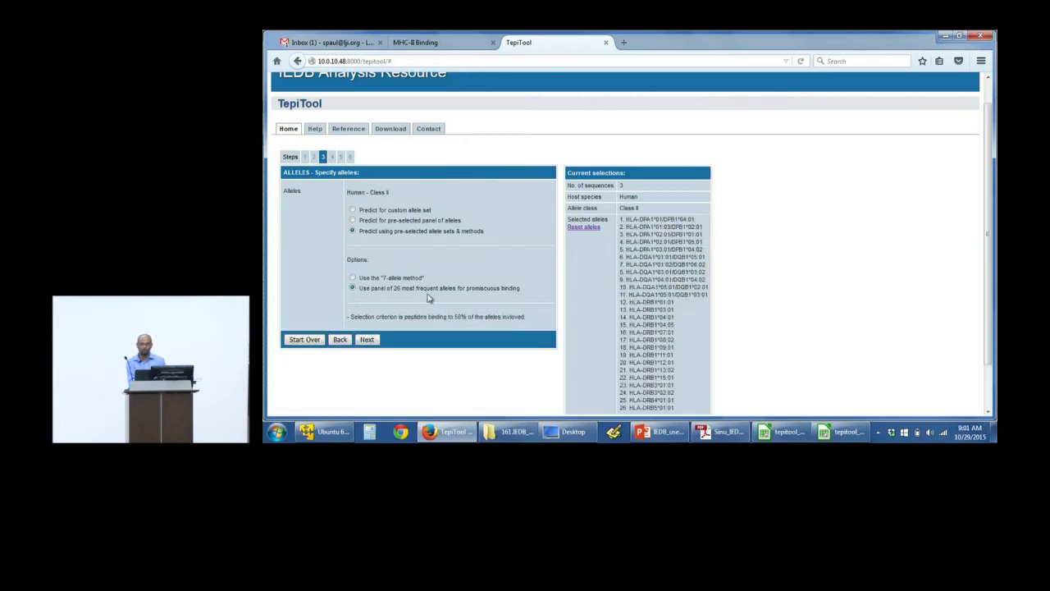
scroll(443, 299, "down", 2)
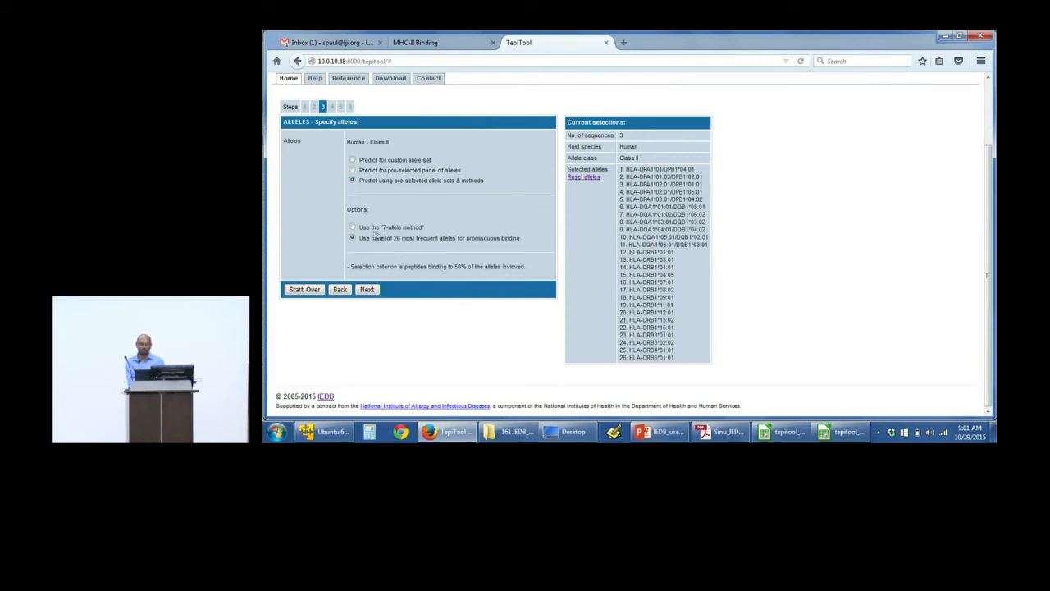
left_click(352, 179)
Step: Return to a custom allele set, select DRB1*01:01 and DRB1*01:02, and continue to the peptide settings
left_click(352, 161)
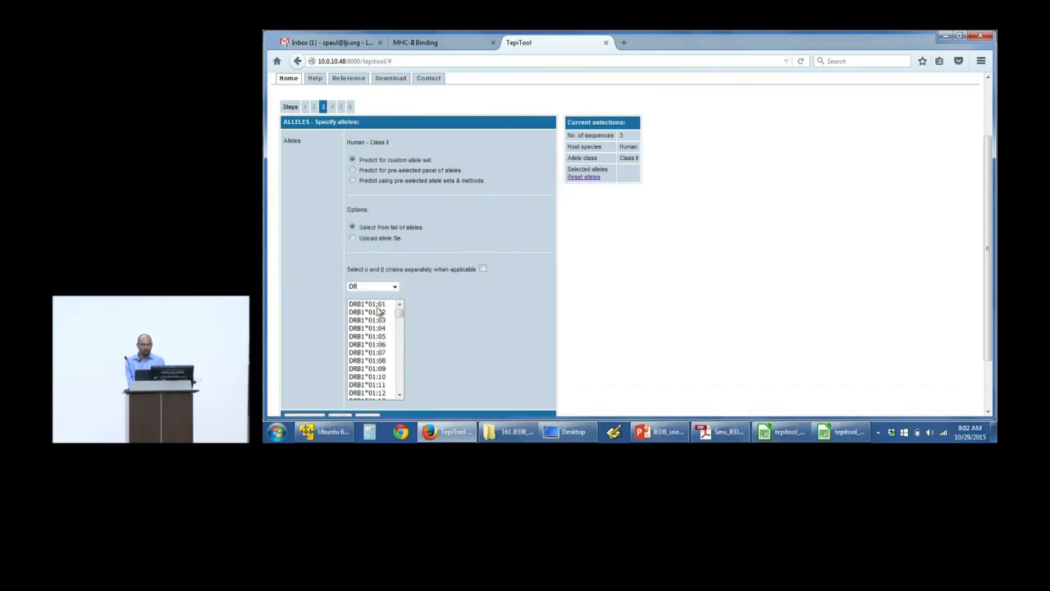
left_click(378, 305)
left_click(379, 314, "ctrl")
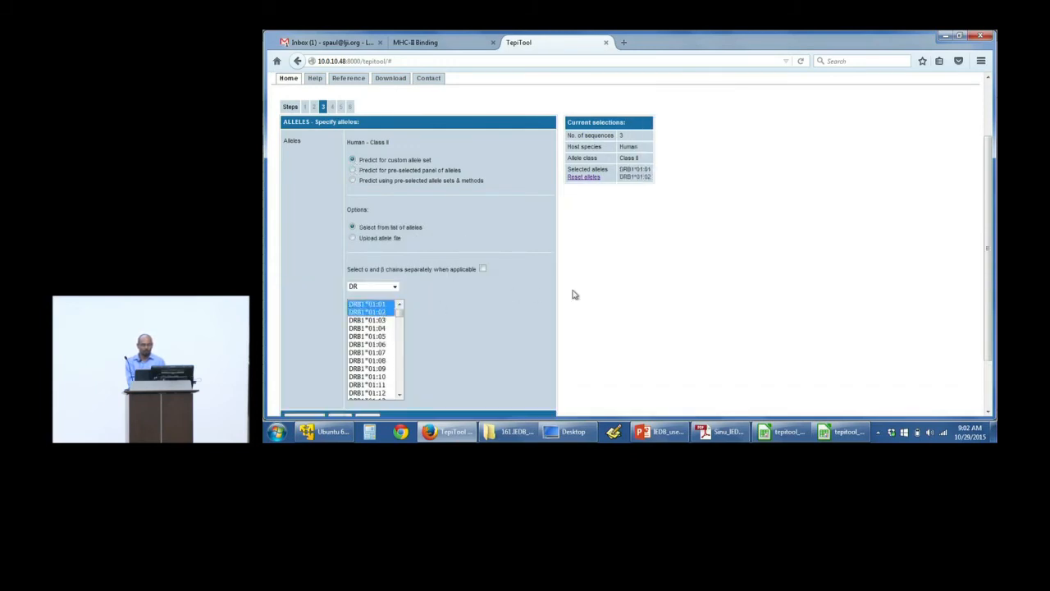
scroll(573, 295, "down", 2)
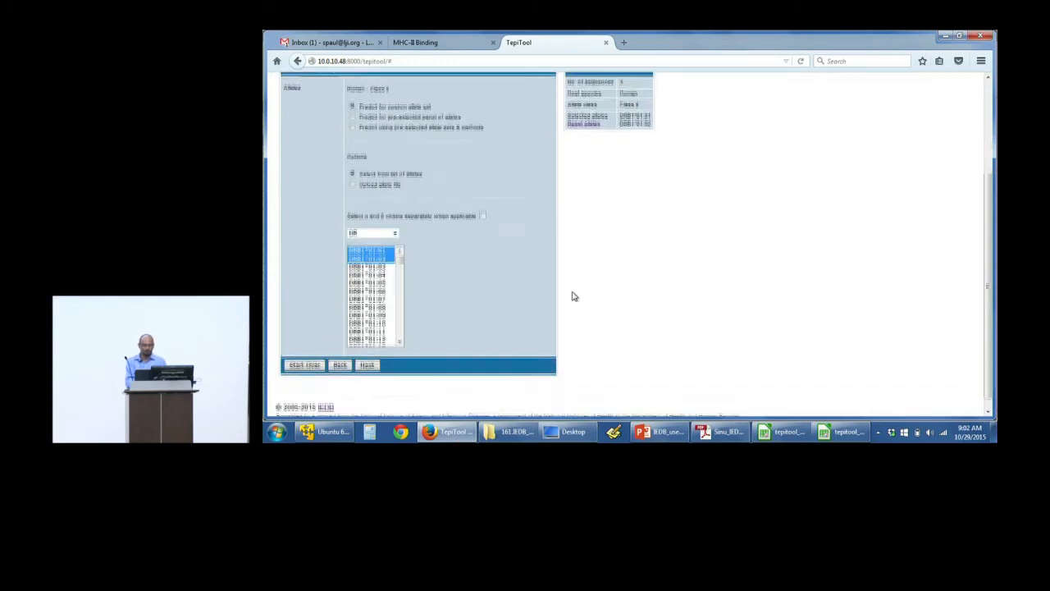
left_click(378, 356)
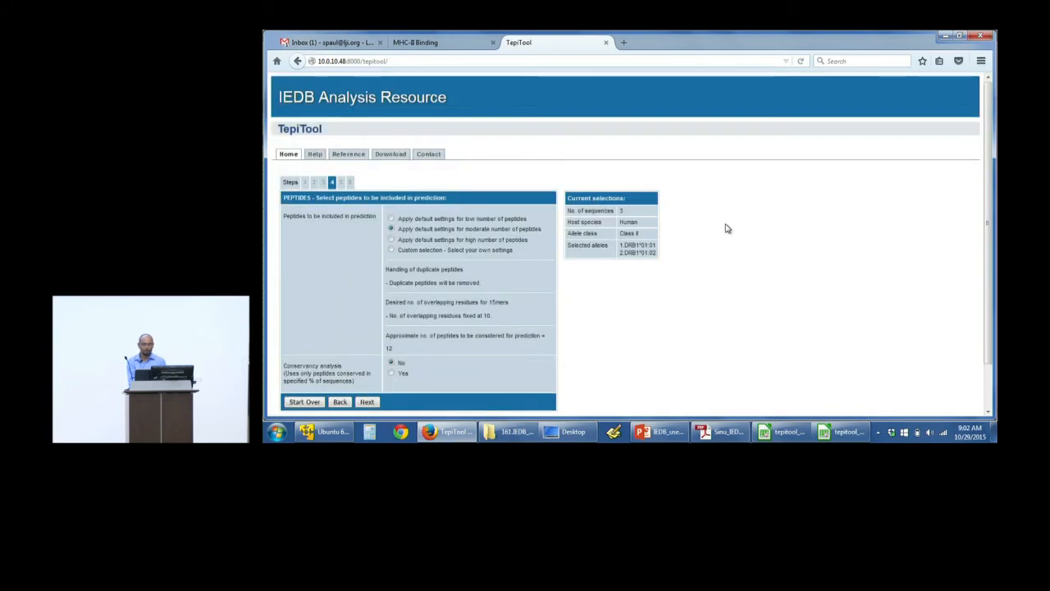
Step: Compare the default peptide settings for low, moderate and high numbers of peptides
scroll(669, 294, "down", 1)
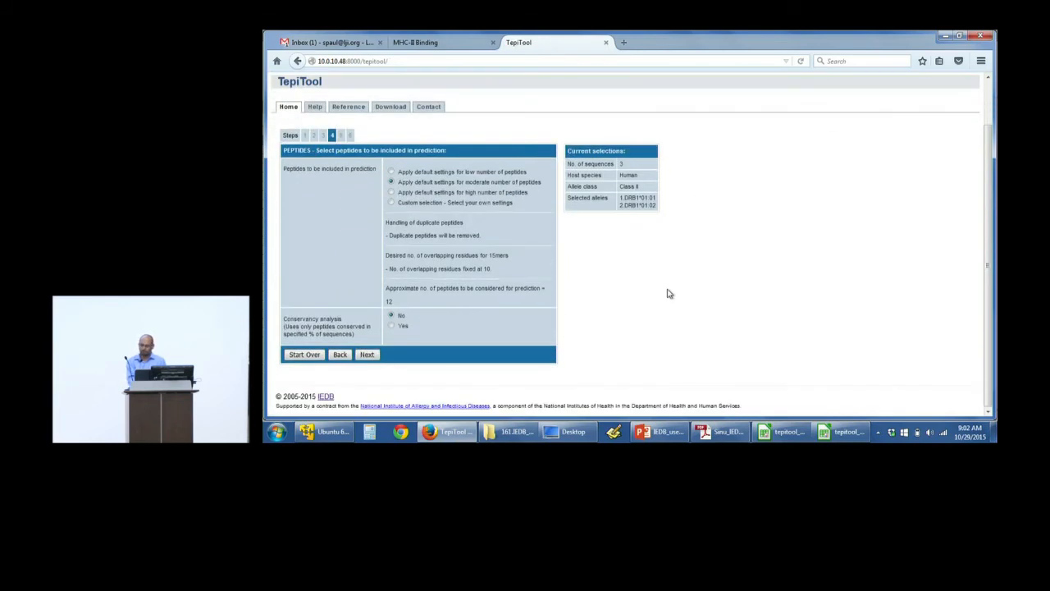
left_click(391, 181)
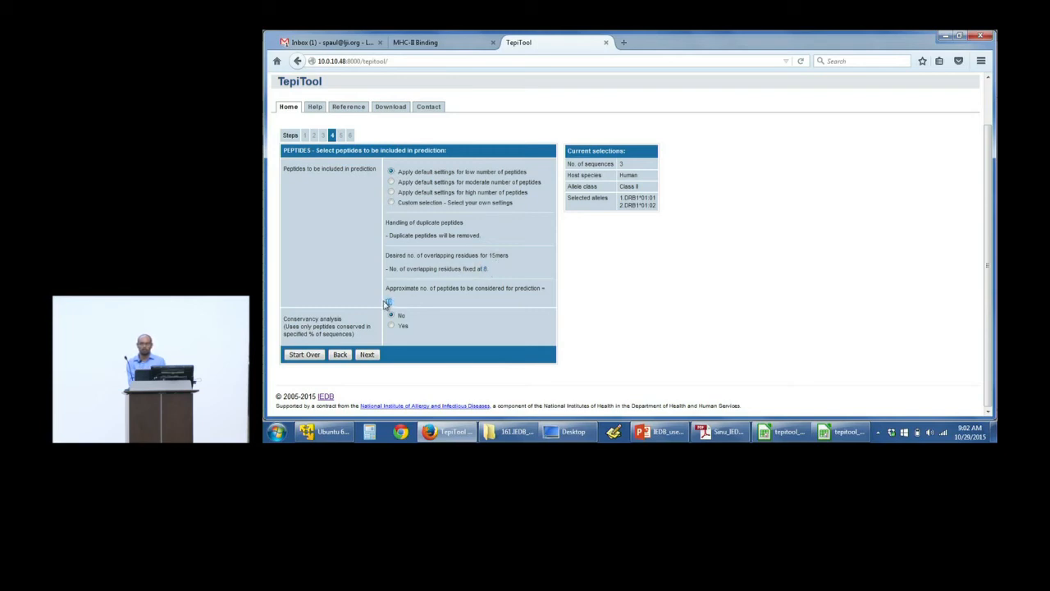
left_click(392, 182)
left_click(391, 192)
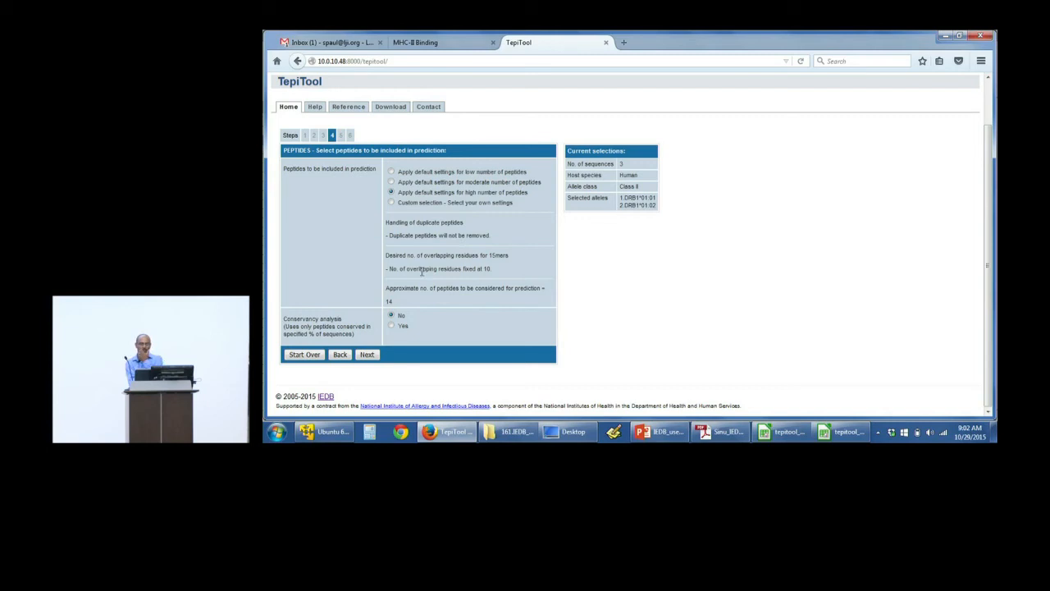
Step: Enable conservancy analysis at 50% of sequences, apply the moderate number of peptides defaults, and continue to the method settings
left_click(392, 325)
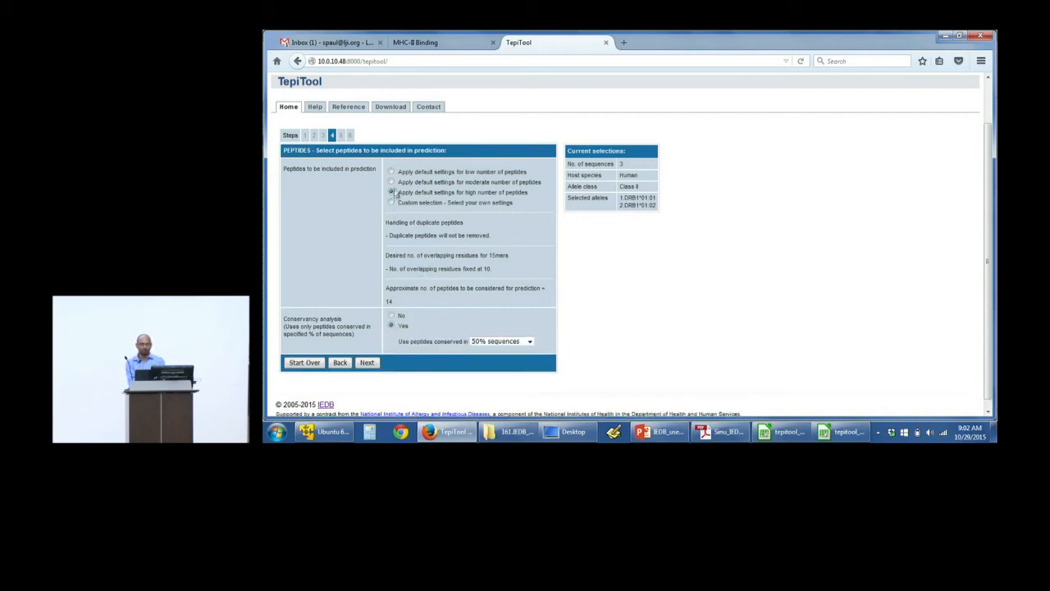
left_click(391, 182)
left_click(372, 363)
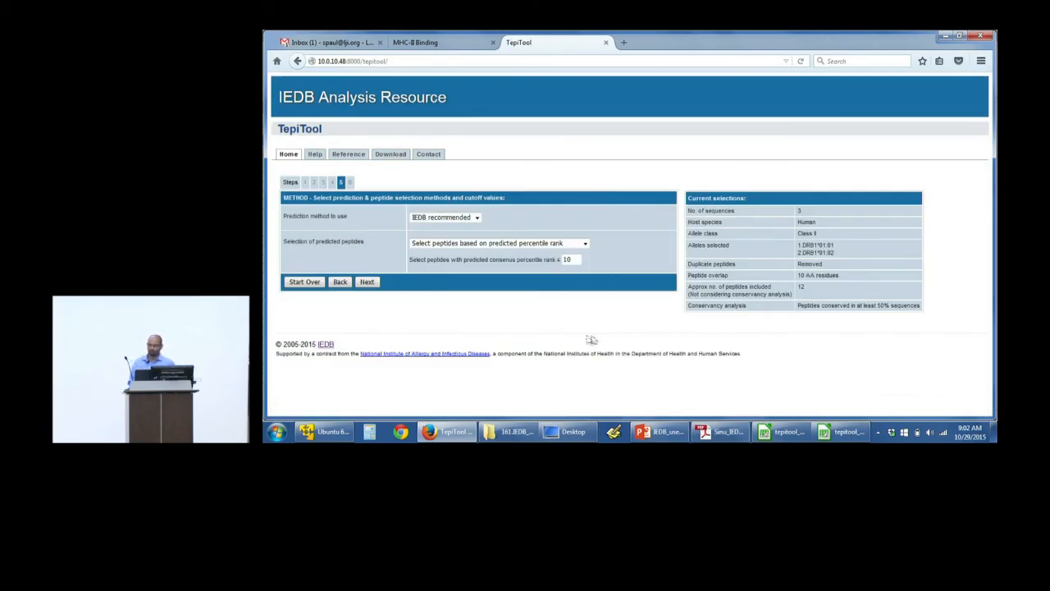
Step: Review the prediction methods, keeping IEDB recommended, and set predicted peptides to be selected based on predicted IC50
left_click(459, 220)
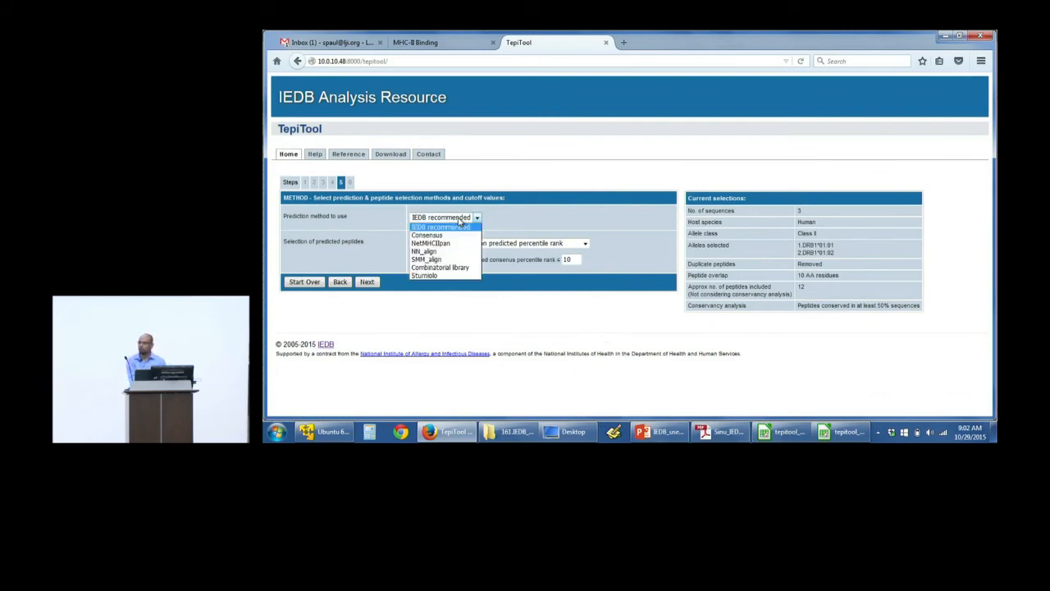
left_click(460, 220)
left_click(469, 244)
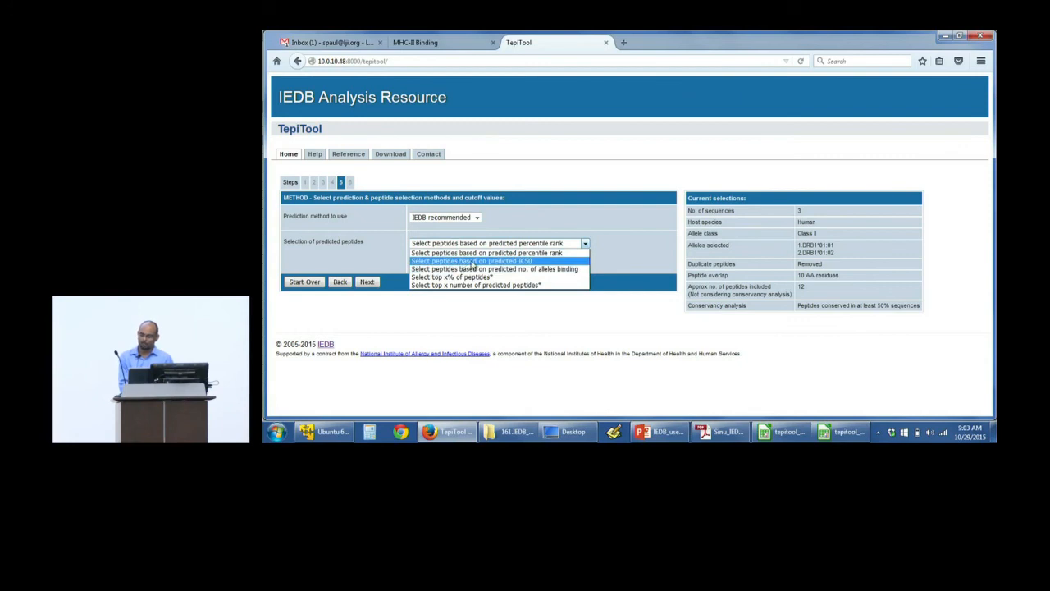
left_click(472, 261)
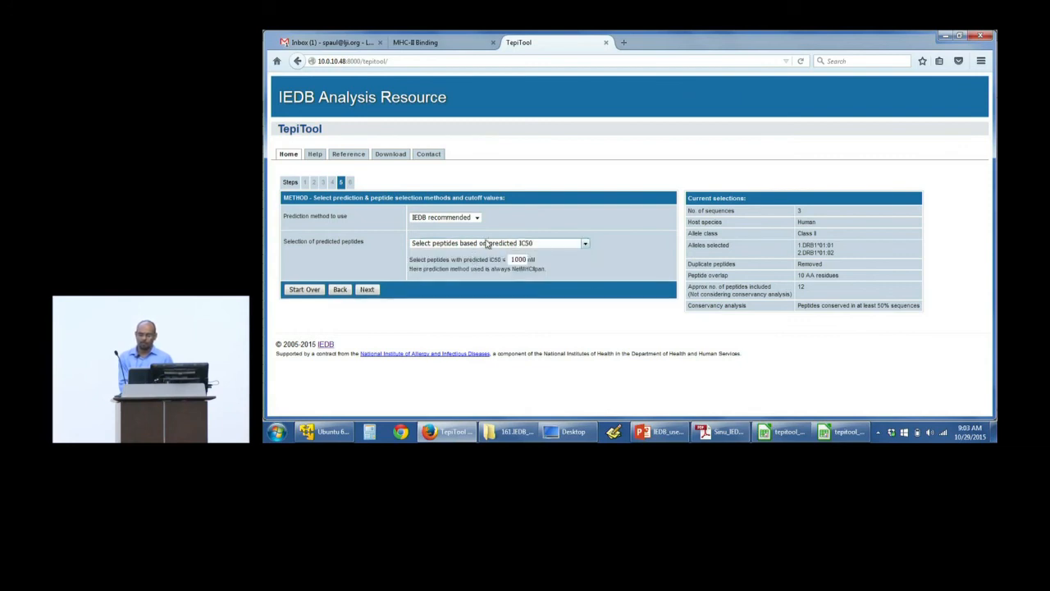
left_click(486, 243)
left_click(490, 259)
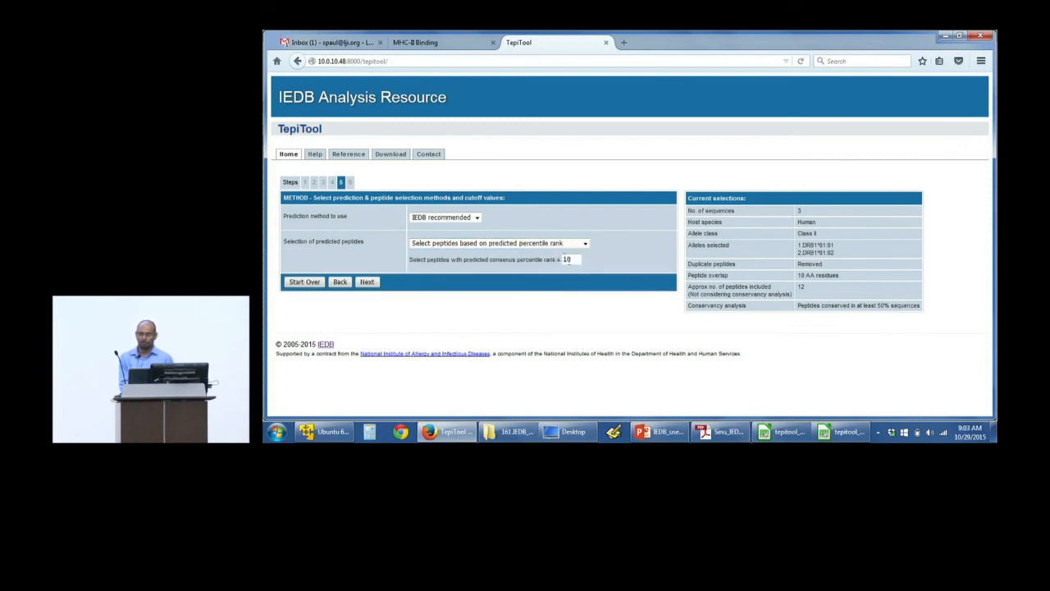
left_click(548, 242)
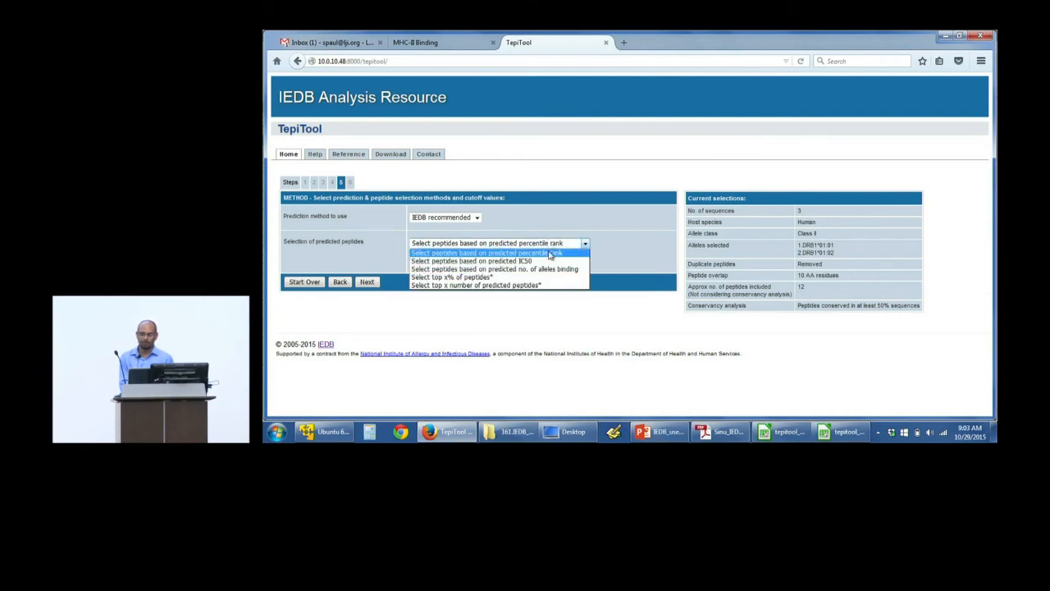
left_click(551, 262)
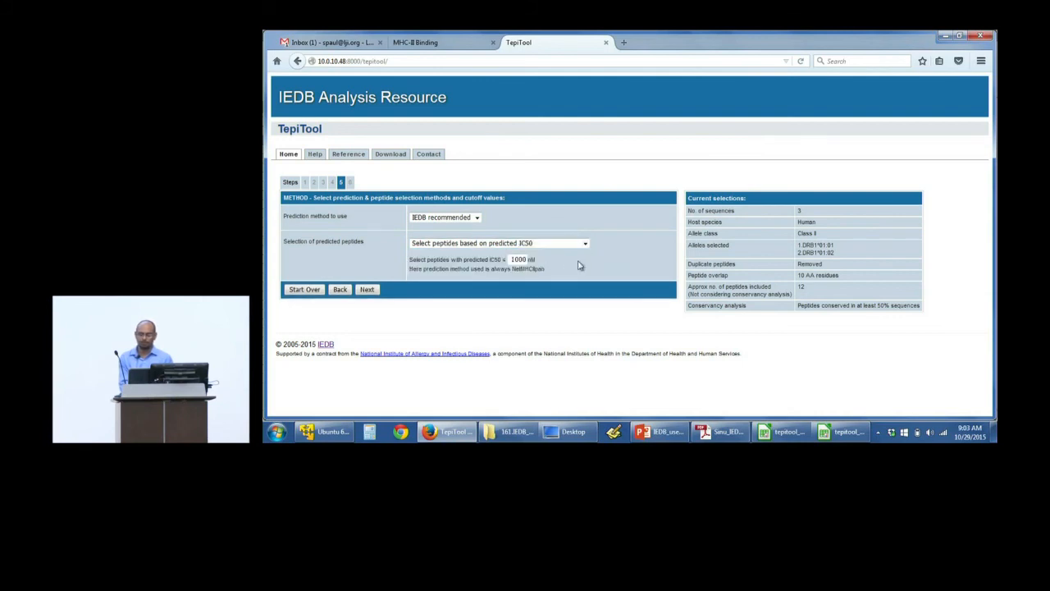
Step: Compare the peptide selection options based on number of alleles binding, top x% of peptides, and top x number of predicted peptides
left_click(518, 241)
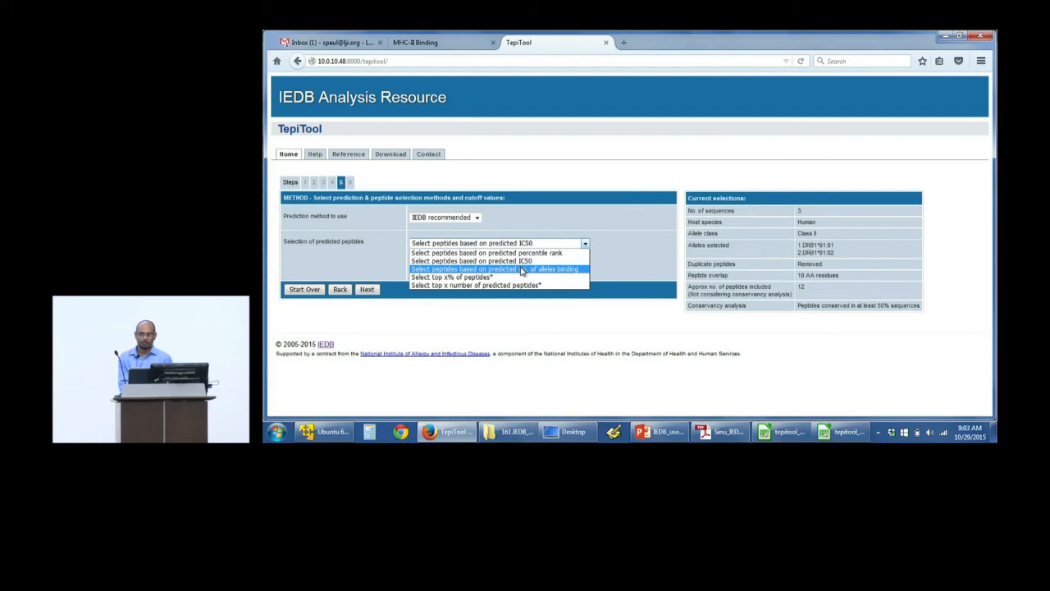
left_click(522, 269)
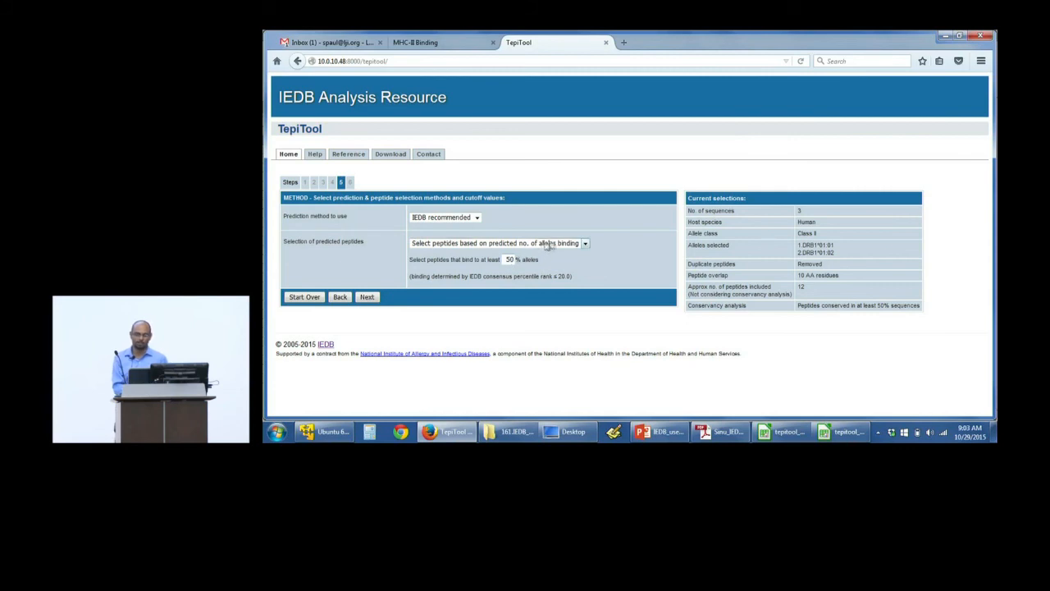
left_click(585, 242)
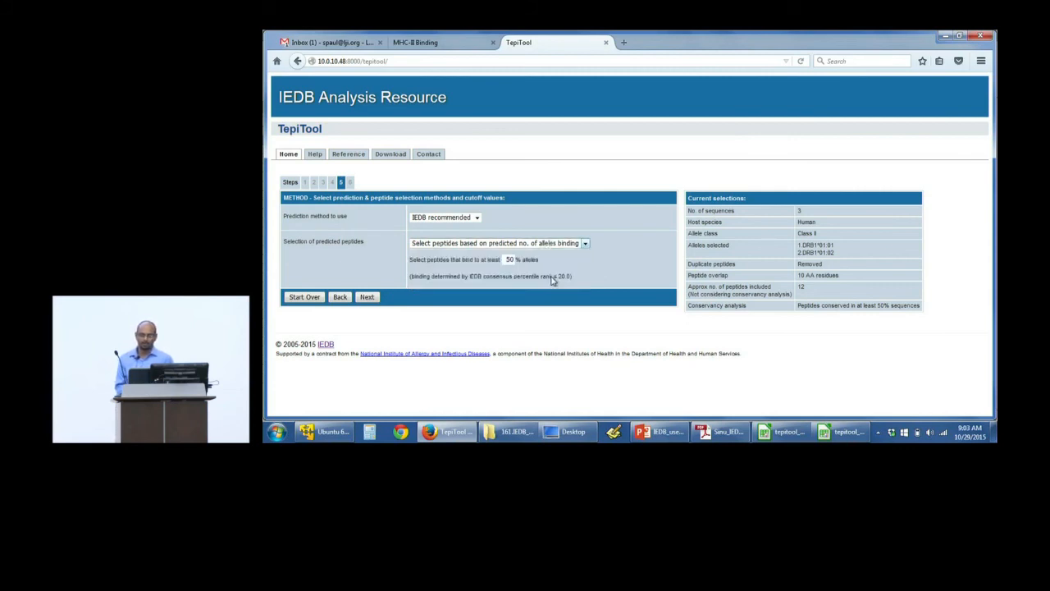
left_click(551, 277)
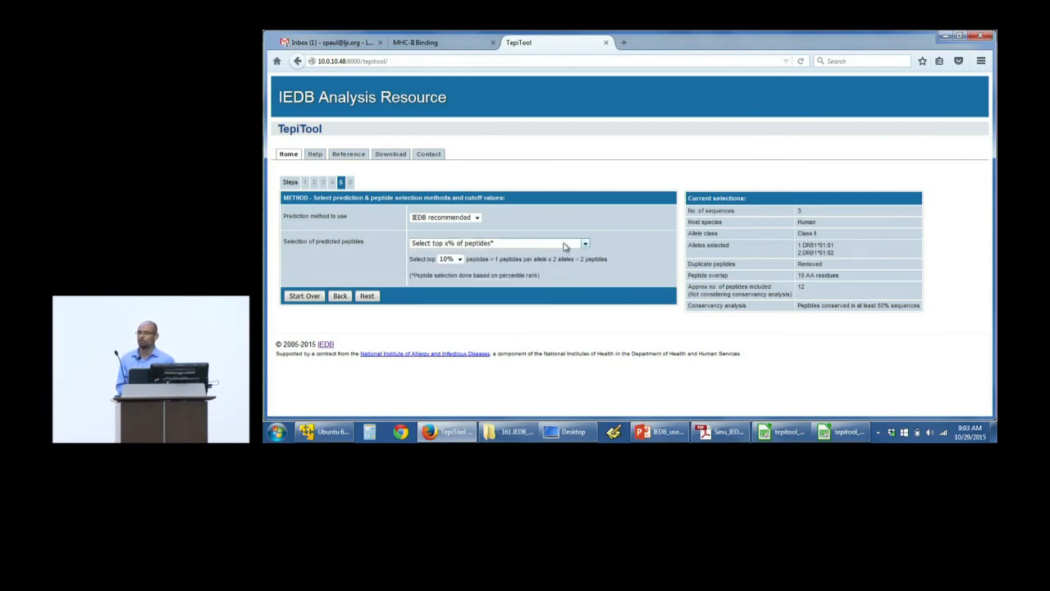
left_click(564, 244)
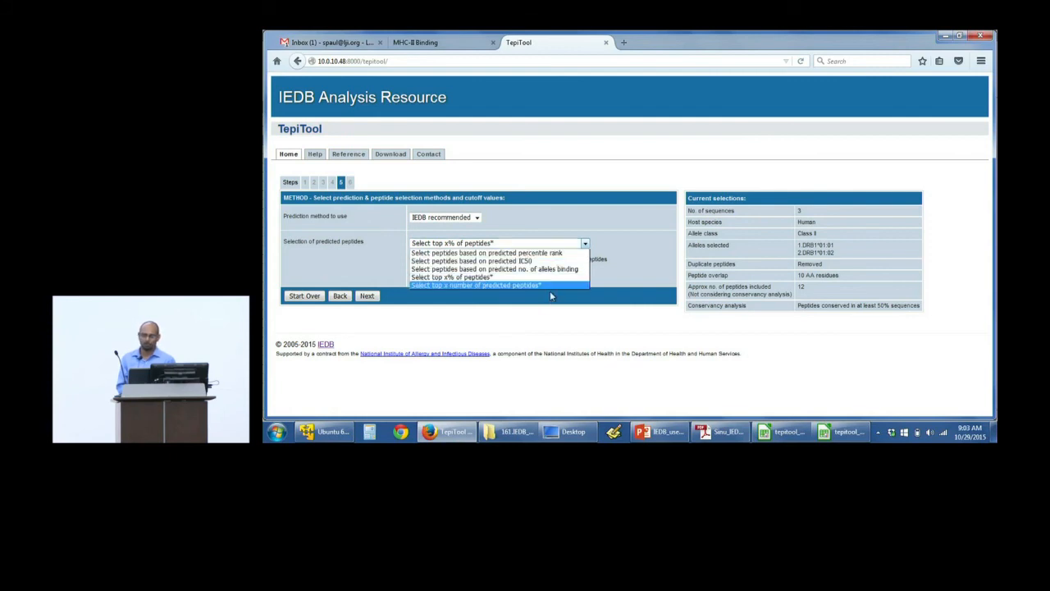
left_click(551, 287)
Step: Set predicted peptides to be selected based on predicted percentile rank with a cutoff of 15, and continue to the review
left_click(528, 246)
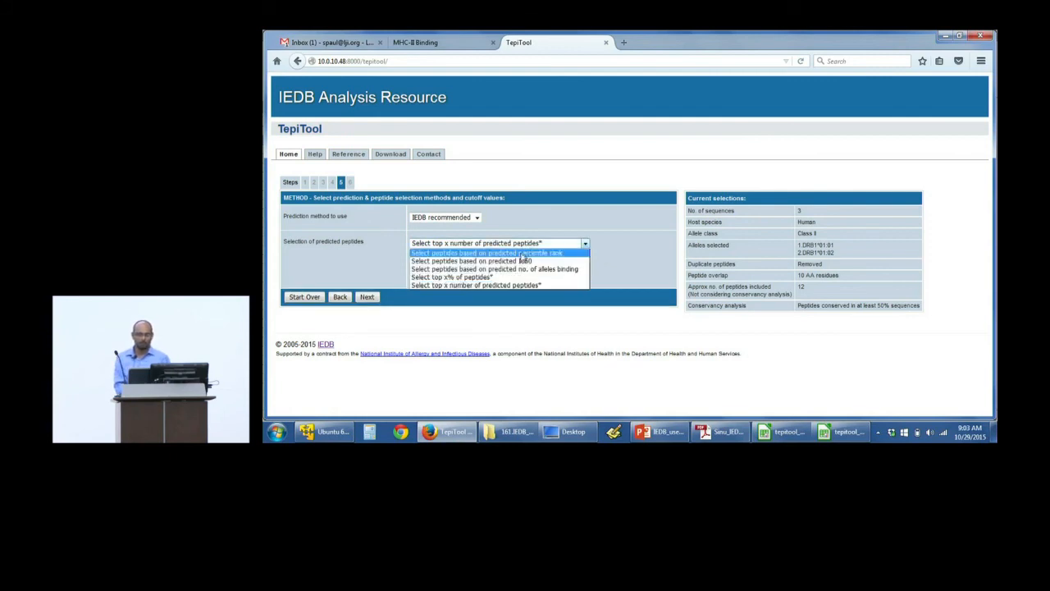
left_click(528, 252)
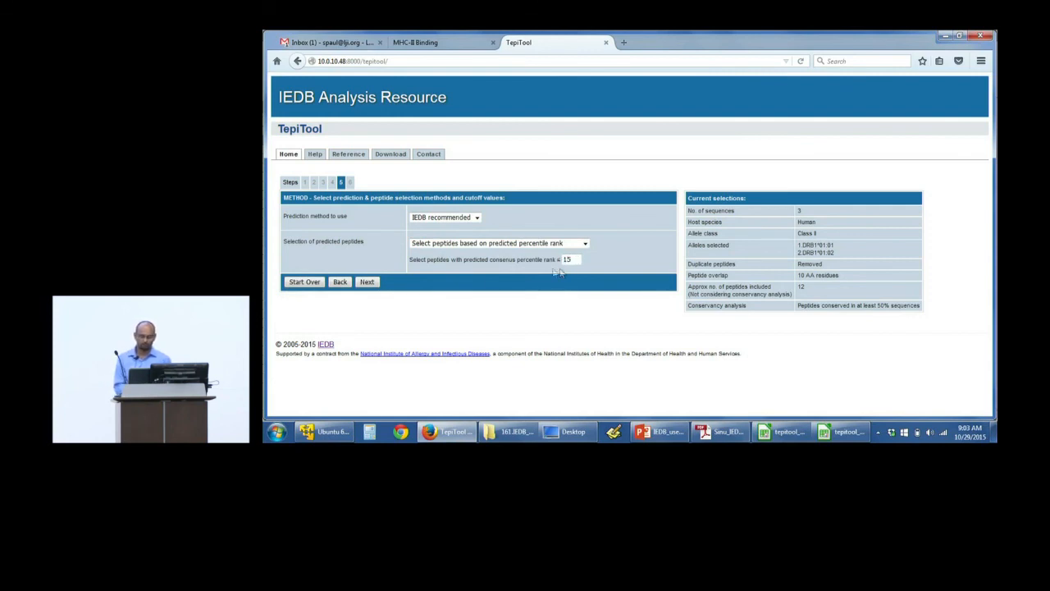
left_click(376, 285)
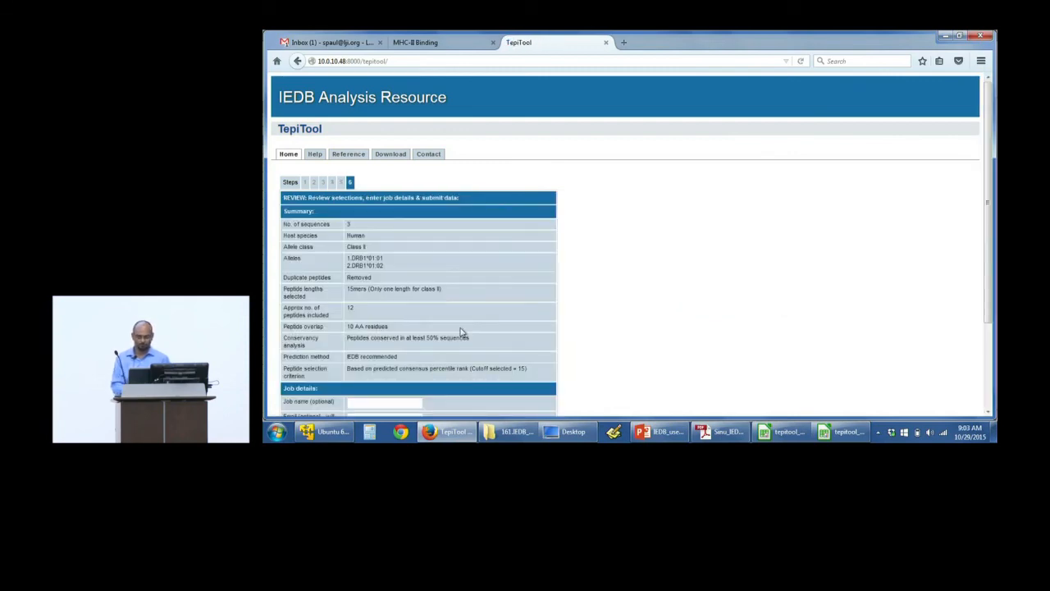
Step: Name the job test2, enter the notification e-mail address, and submit the class II prediction
scroll(461, 331, "down", 3)
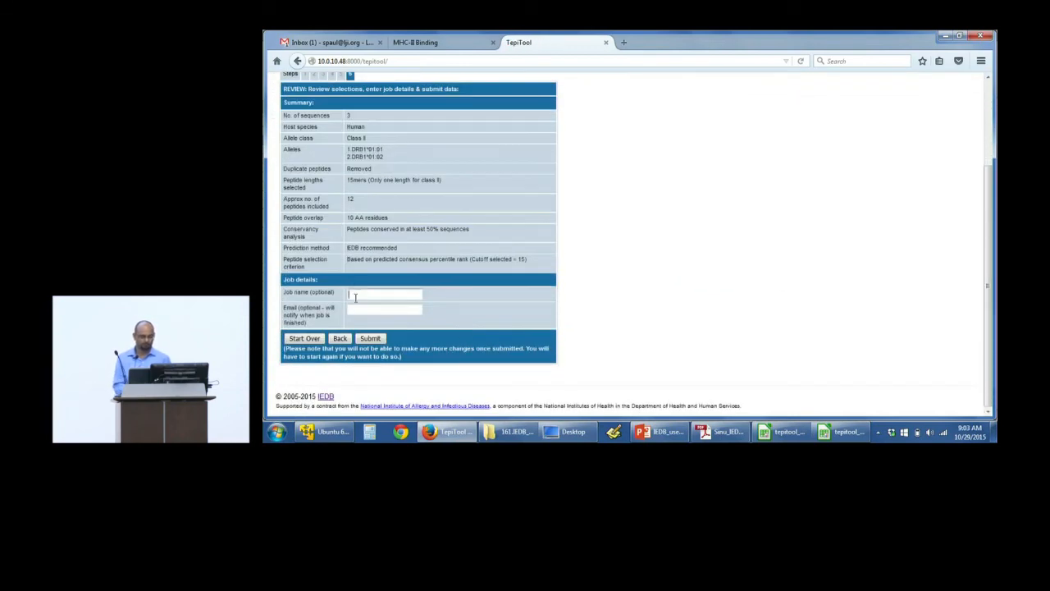
type("test")
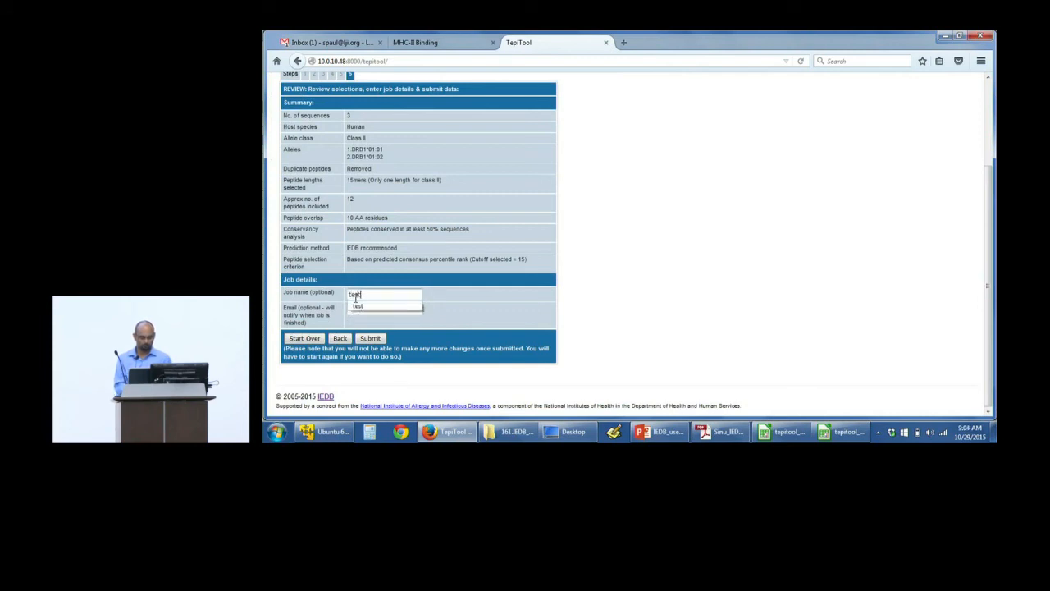
type("2")
type("s")
key("Down")
key("Return")
left_click(377, 340)
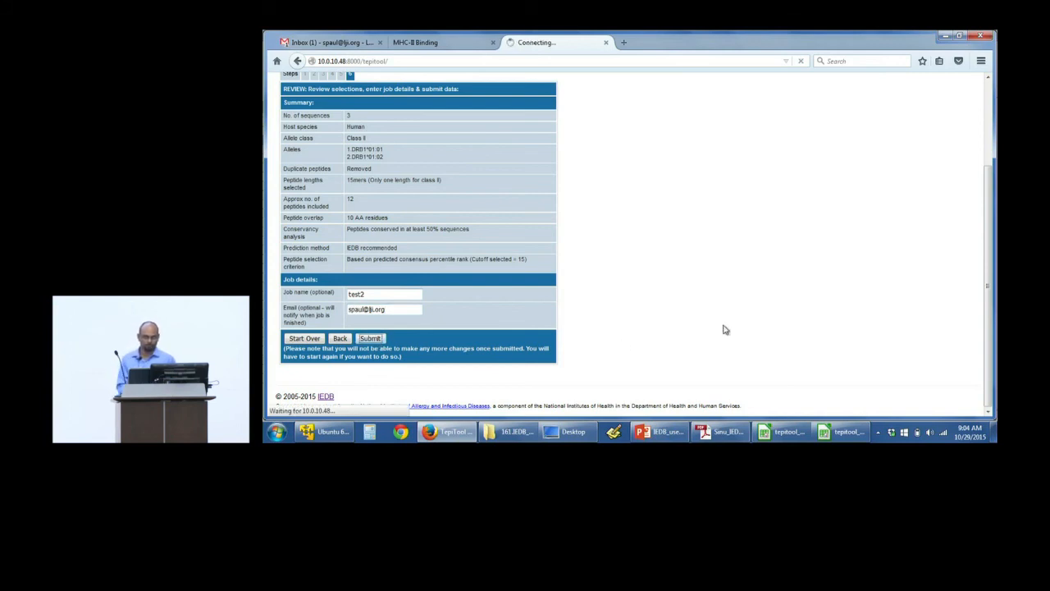
Step: Download the non-redundant results of the class II prediction and locate the test2 CSV file in the Desktop folder
scroll(669, 304, "down", 2)
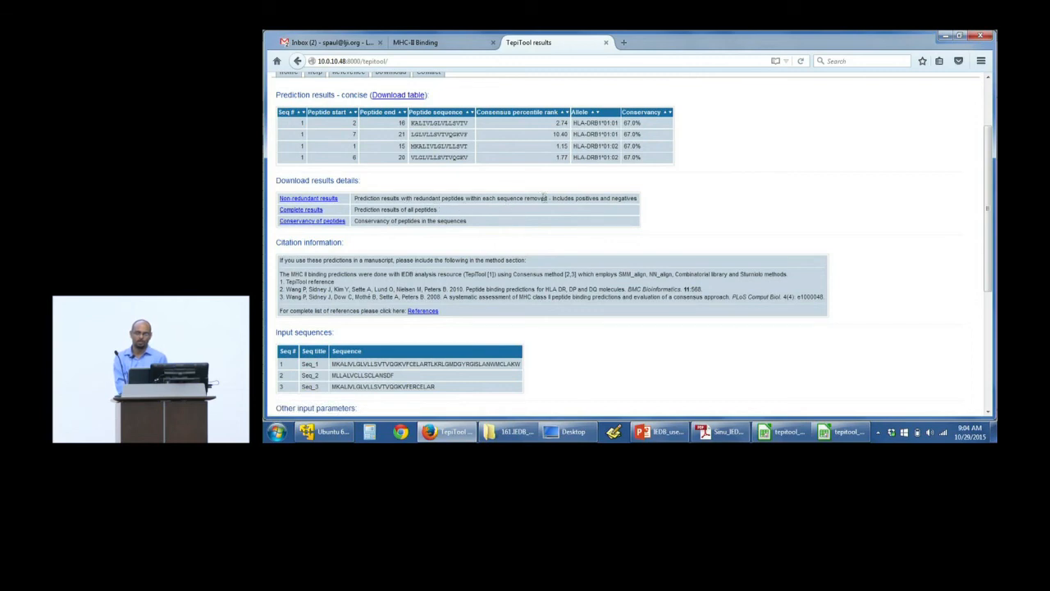
left_click(334, 200)
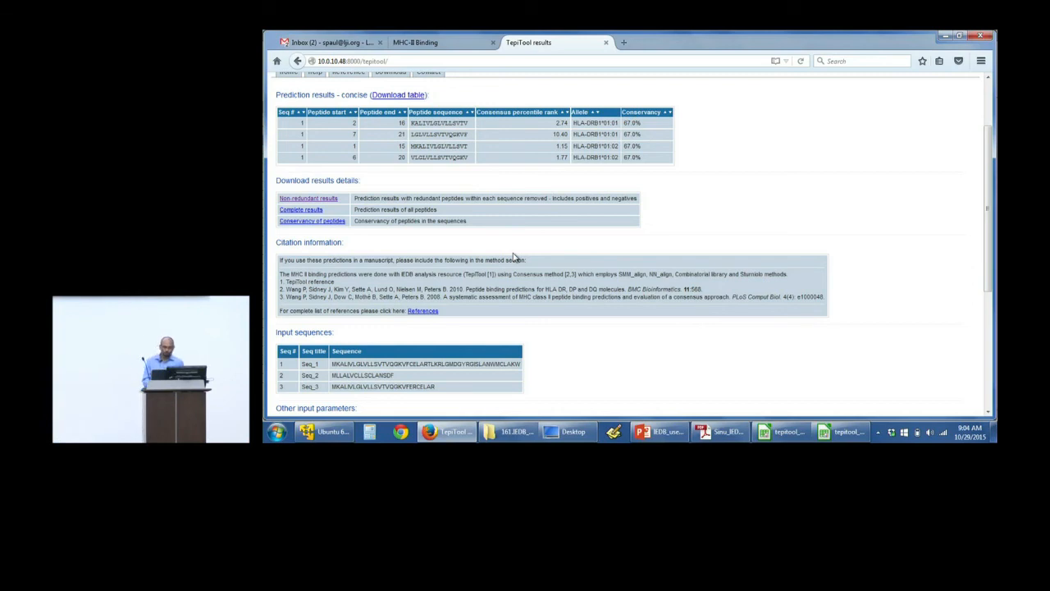
left_click(572, 435)
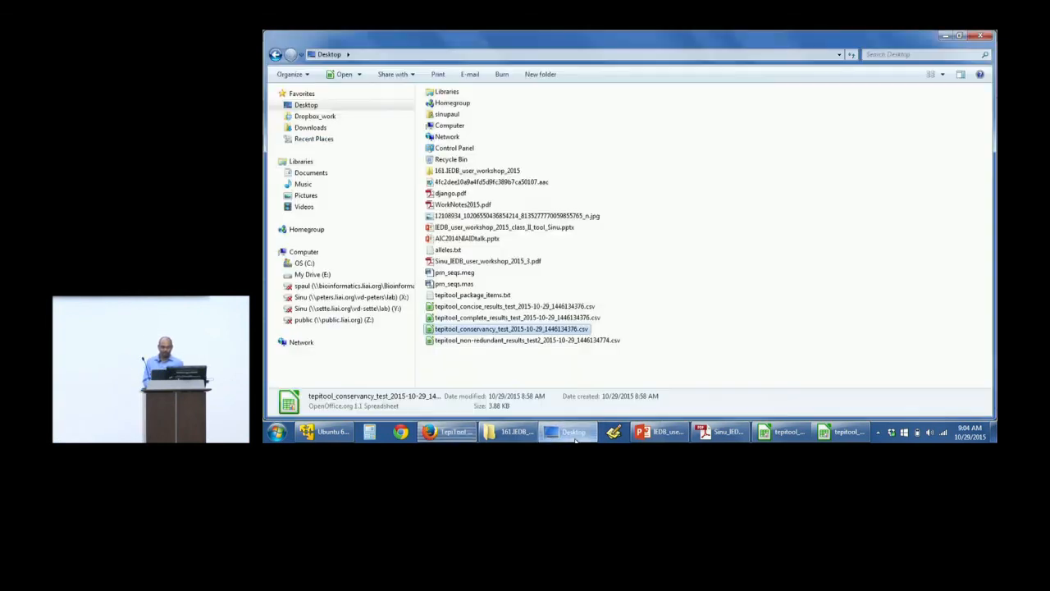
left_click(483, 344)
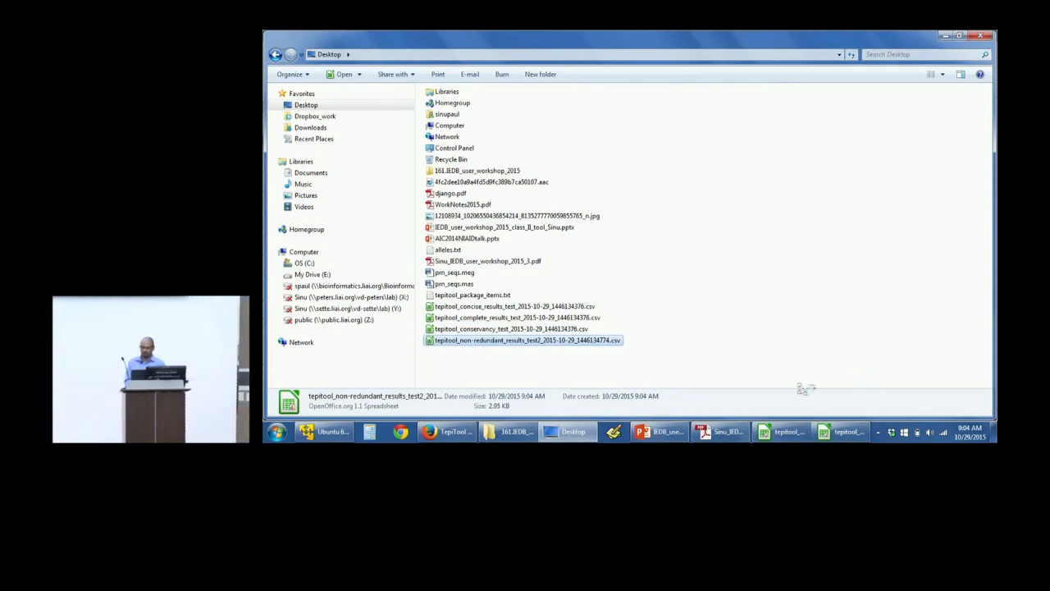
Step: Switch to the PowerPoint presentation and go through the TepiTool slides up to the class II non-redundant results and redundancy removal slides
left_click(449, 431)
left_click(666, 433)
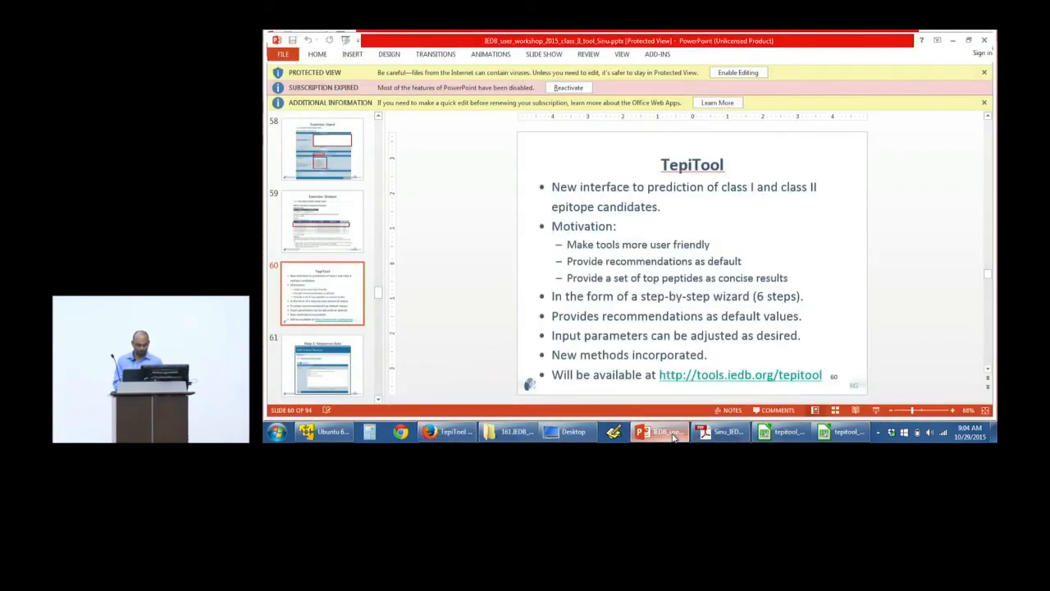
key("shift+F5")
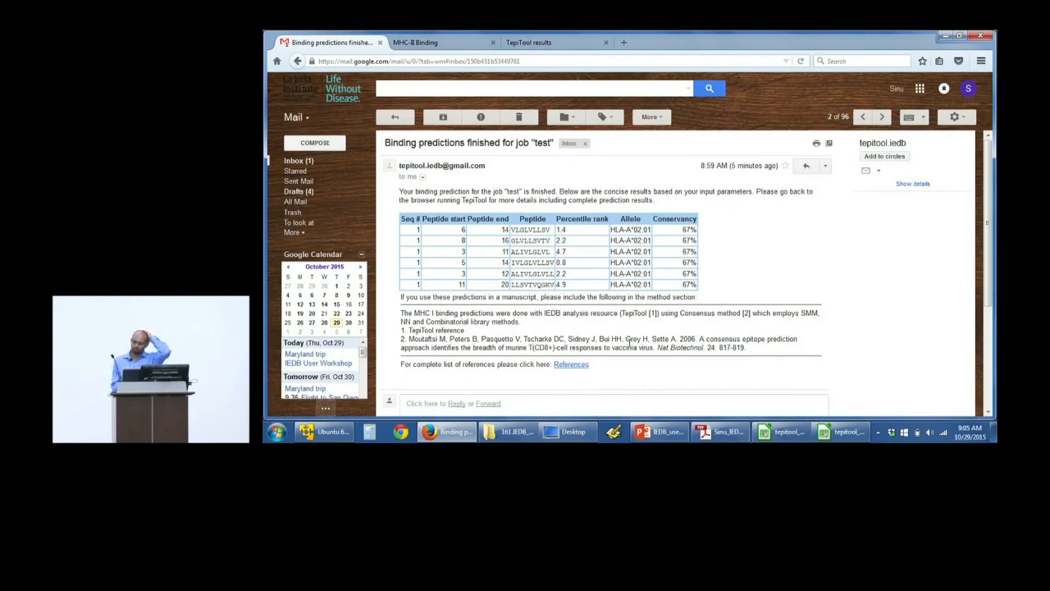
left_click(665, 438)
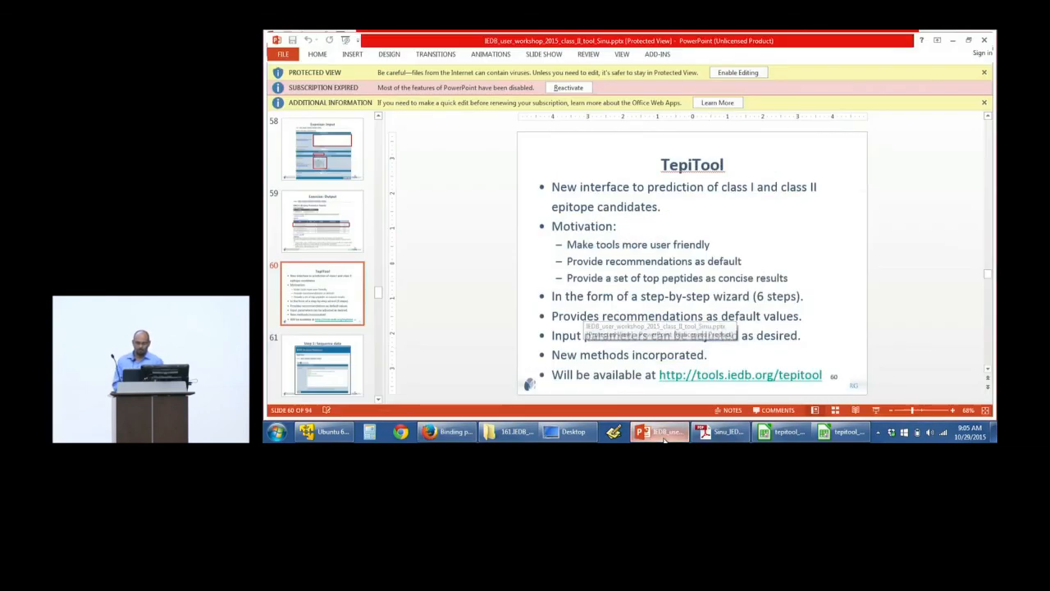
scroll(756, 326, "down", 8)
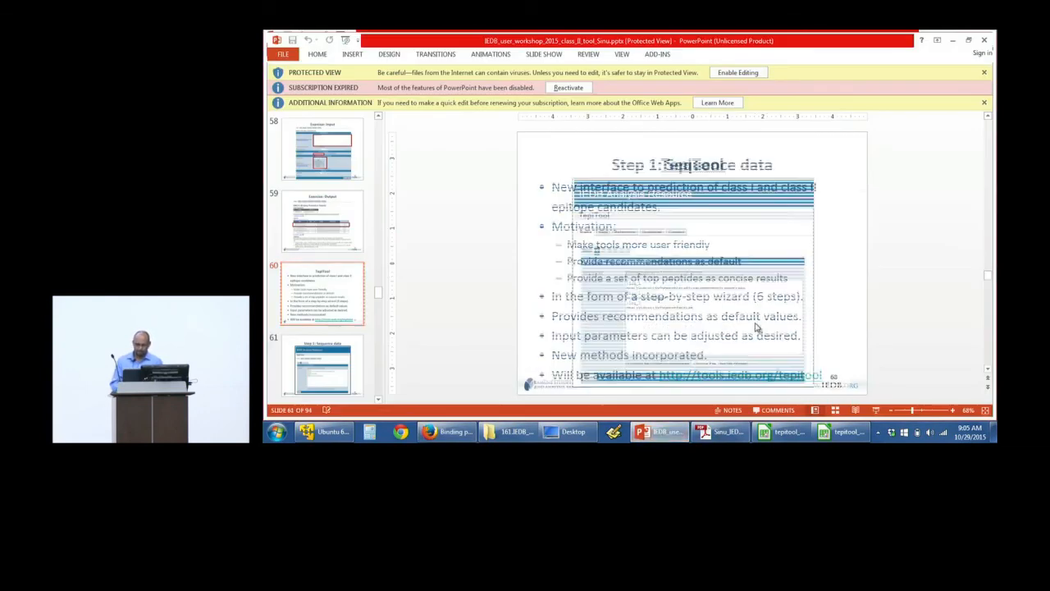
scroll(755, 326, "down", 7)
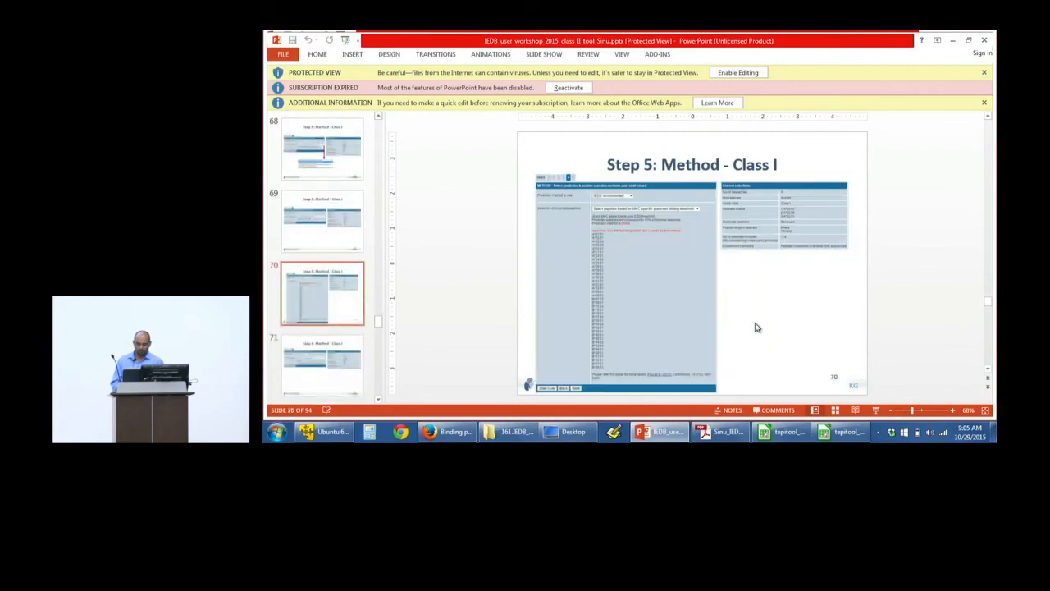
scroll(755, 326, "down", 7)
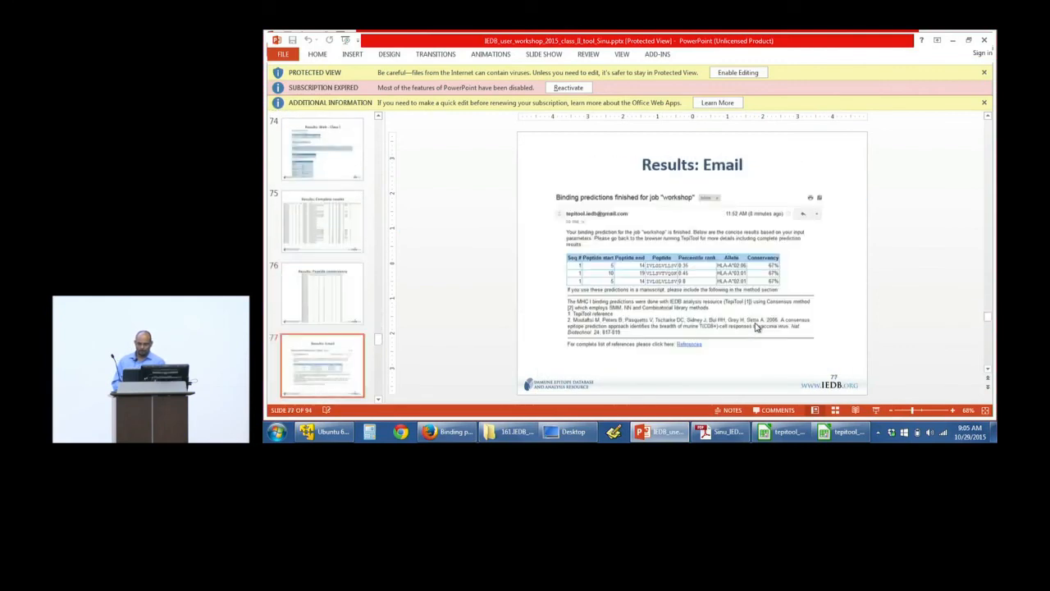
scroll(755, 326, "down", 6)
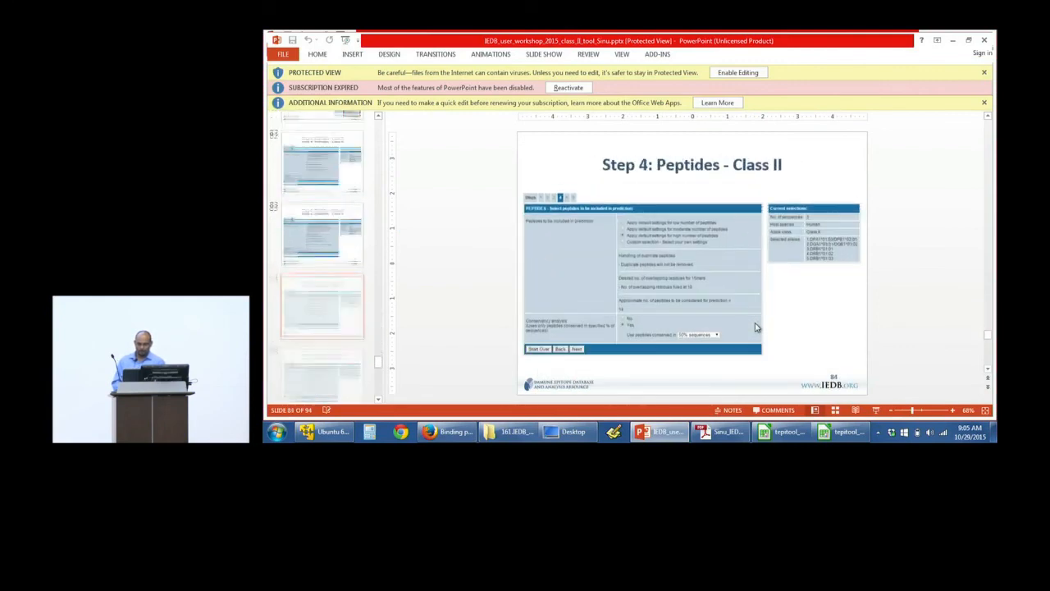
scroll(756, 327, "down", 2)
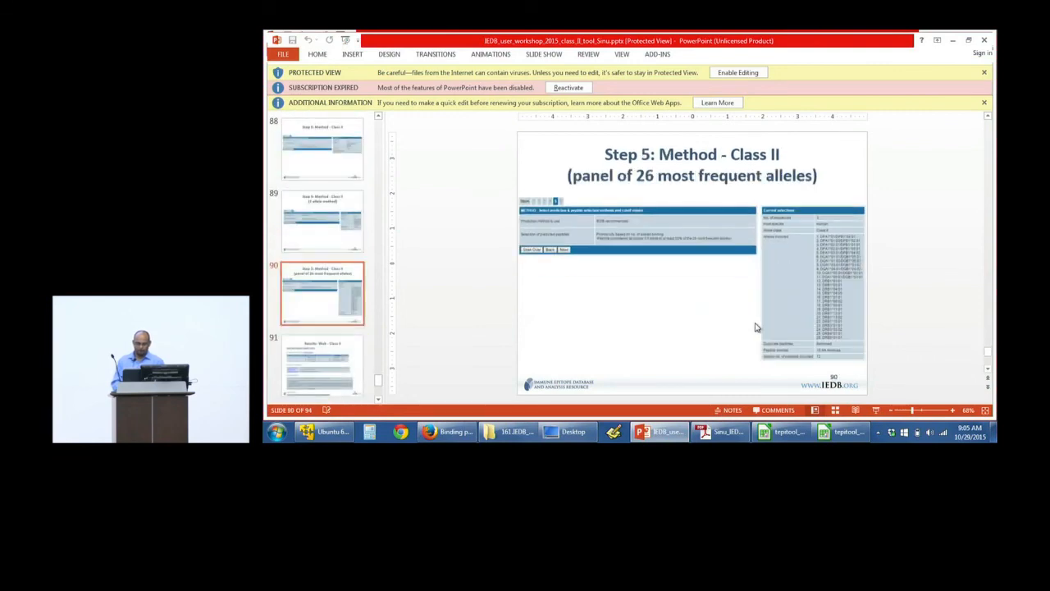
scroll(755, 326, "down", 3)
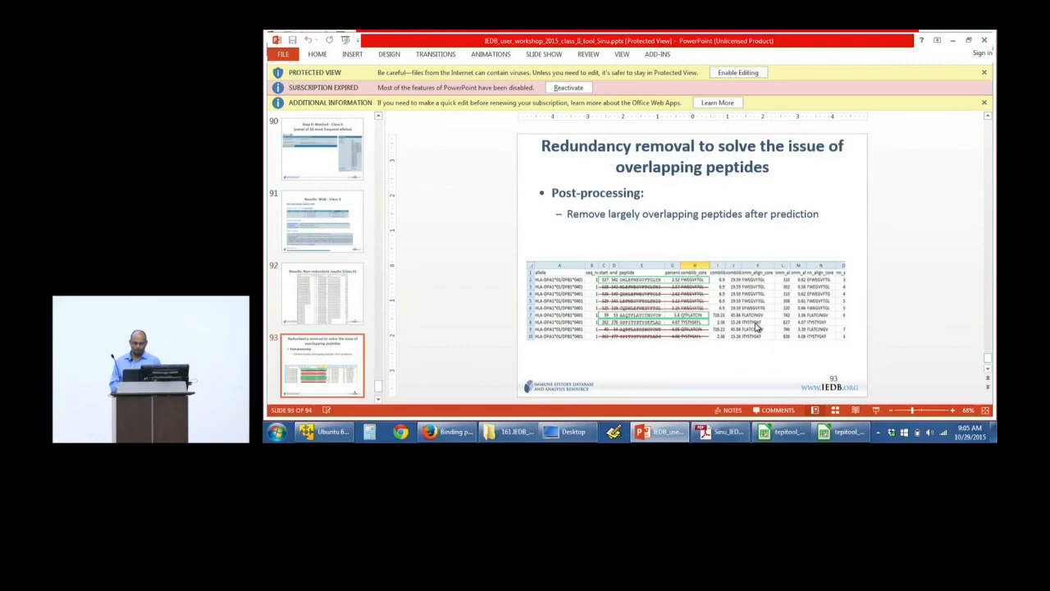
scroll(756, 327, "down", 1)
scroll(755, 326, "up", 2)
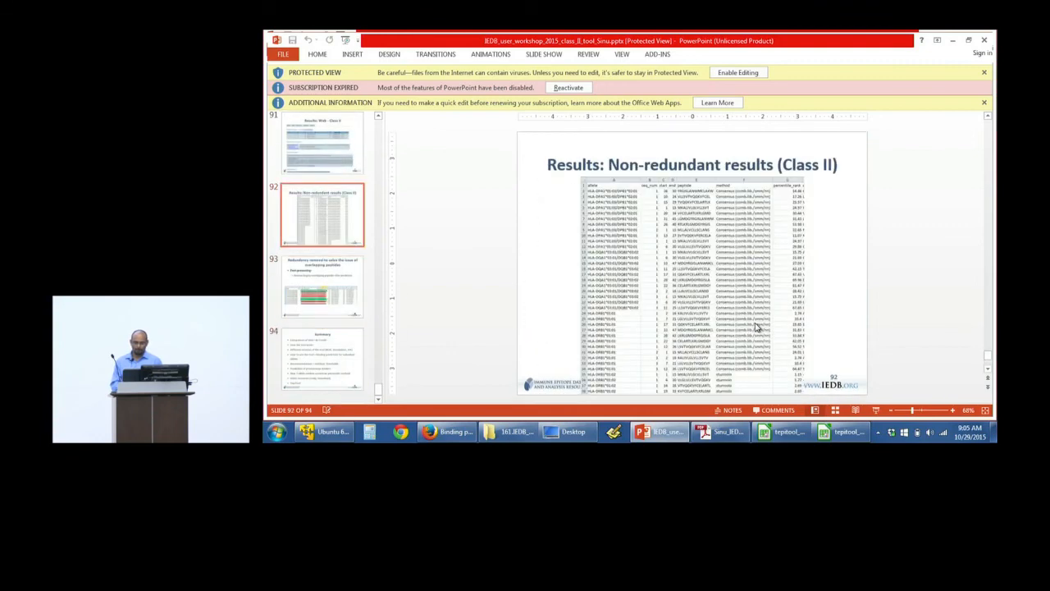